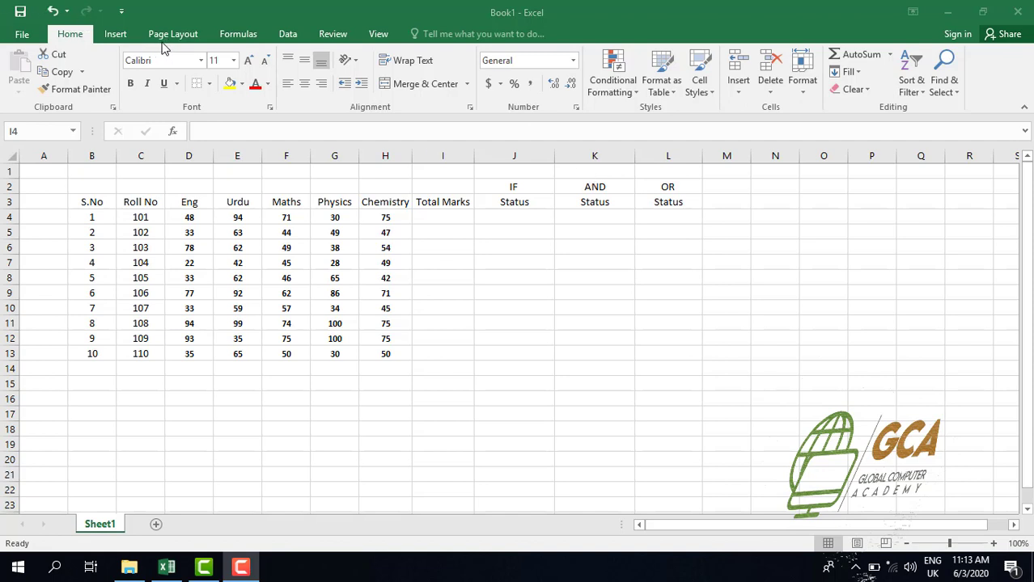
Bring up the formula commands and view the Insert Function list, closing it without inserting a function
click(245, 41)
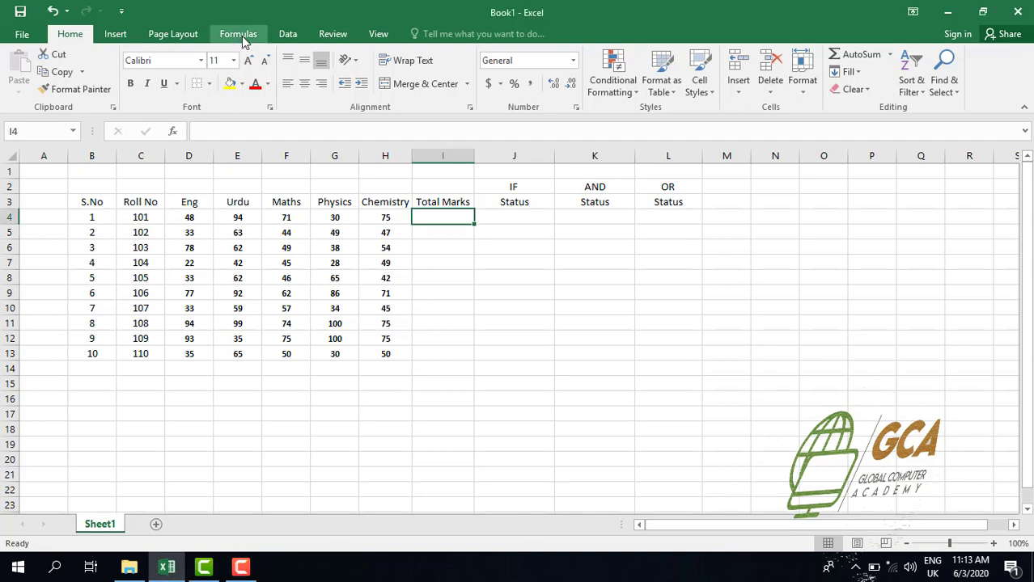
click(239, 36)
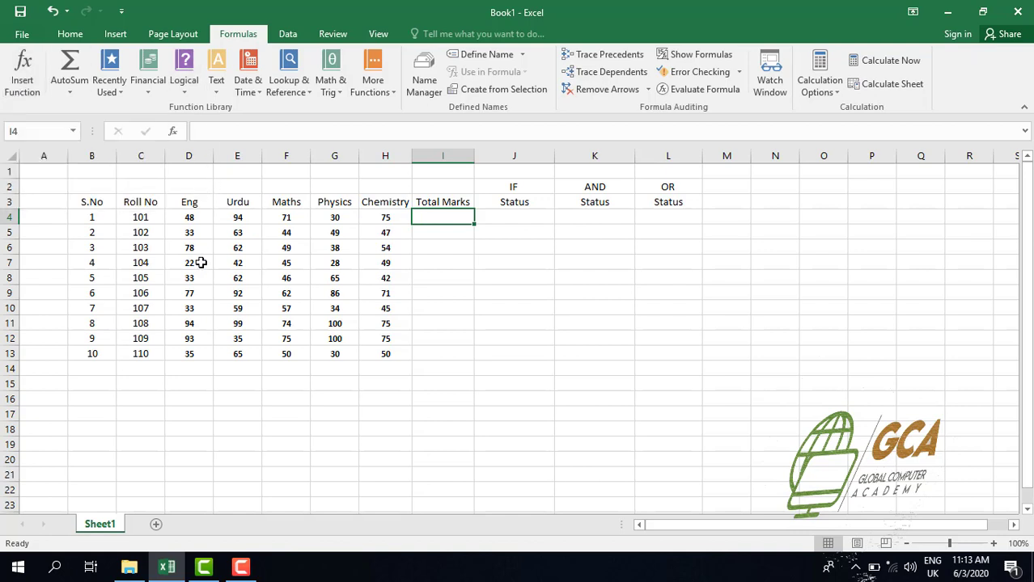
click(22, 74)
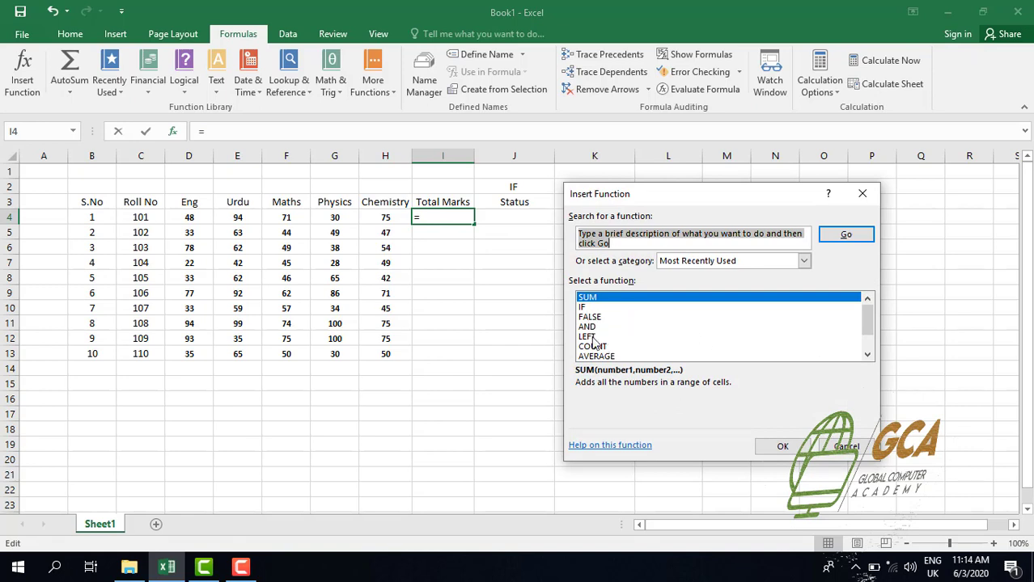
click(846, 446)
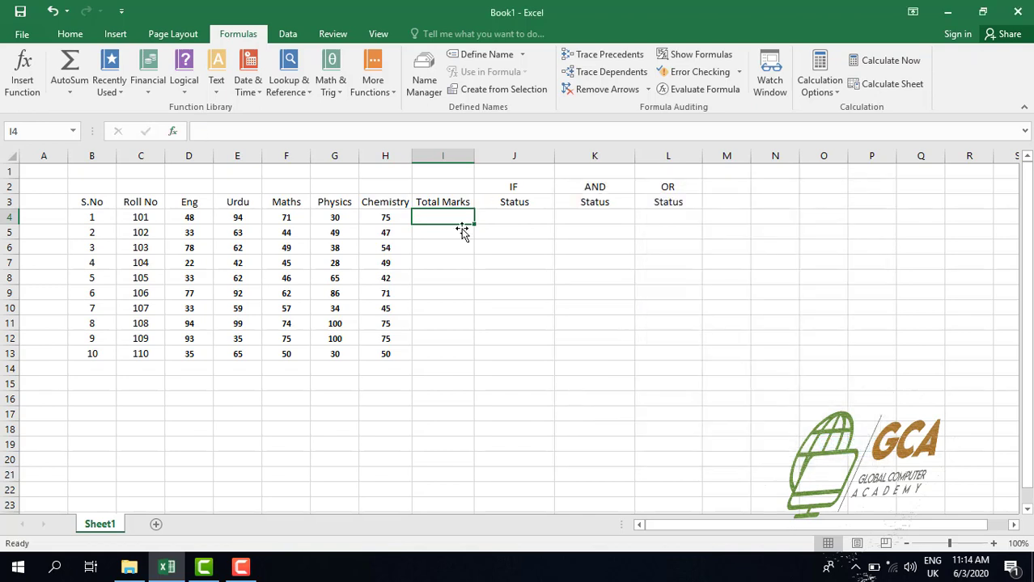
click(446, 286)
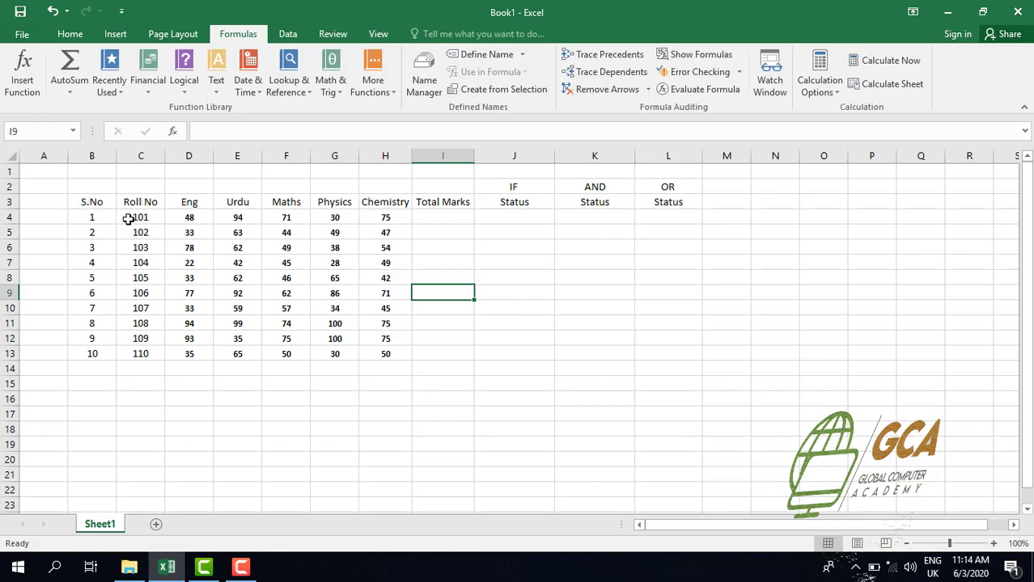
Insert a SUM function in Total Marks cell I4 that adds the subject marks in D4:H4
click(452, 218)
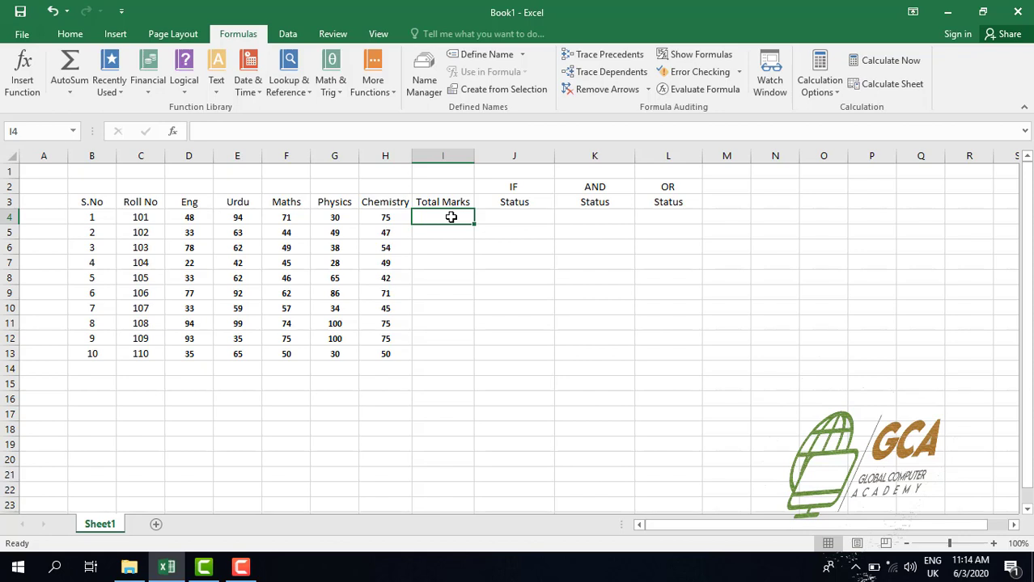
click(29, 87)
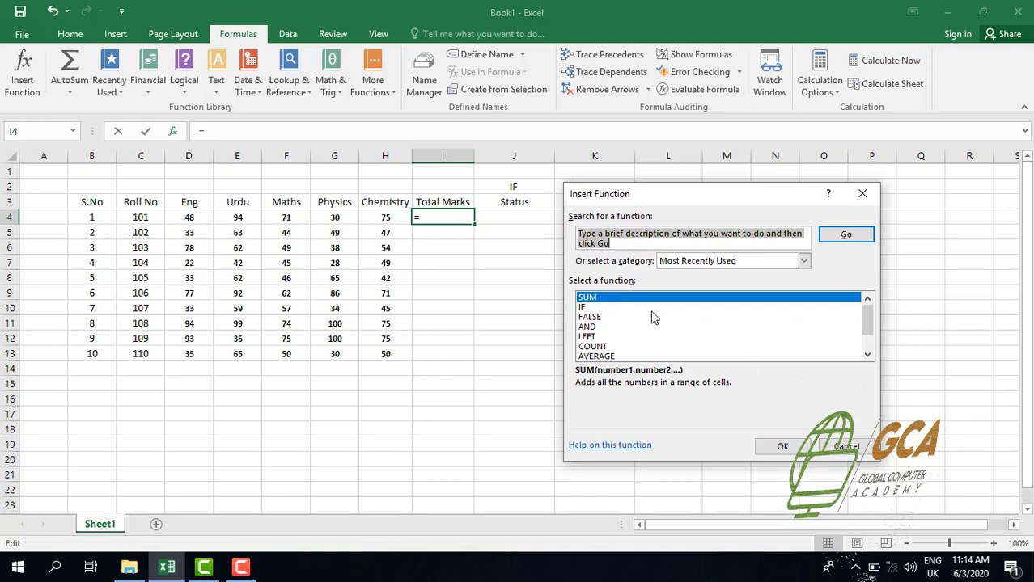
click(598, 356)
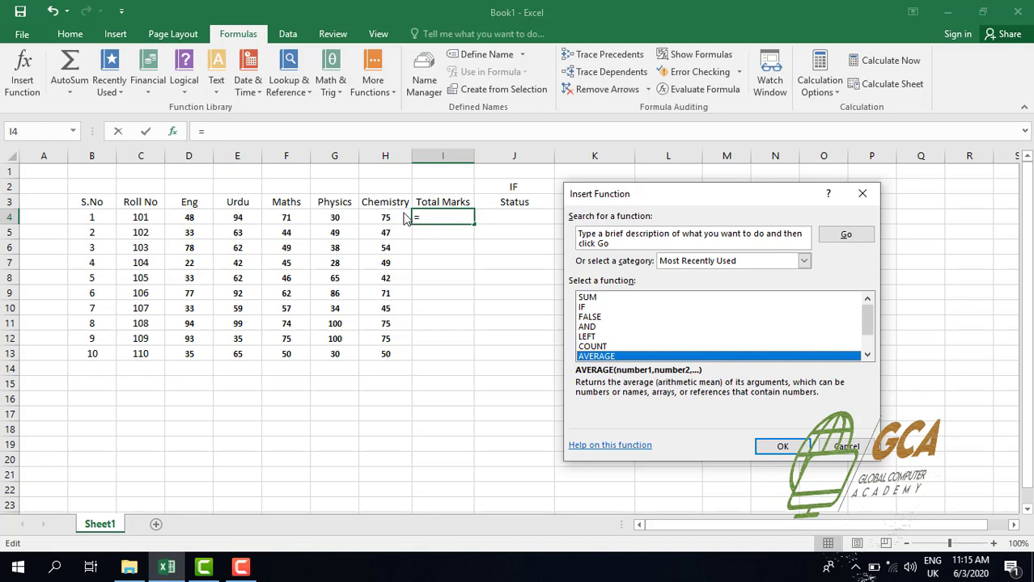
click(587, 299)
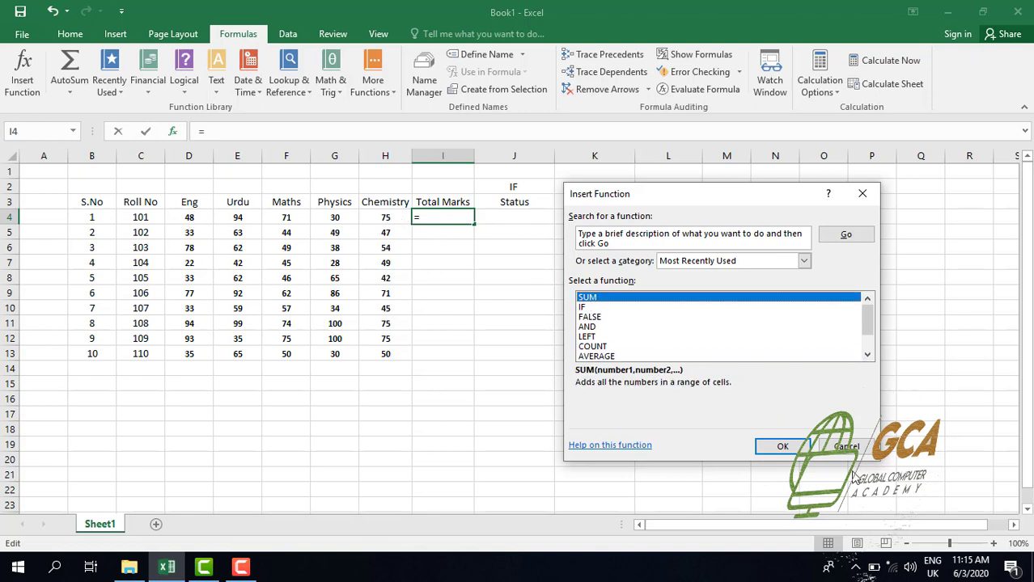
click(782, 448)
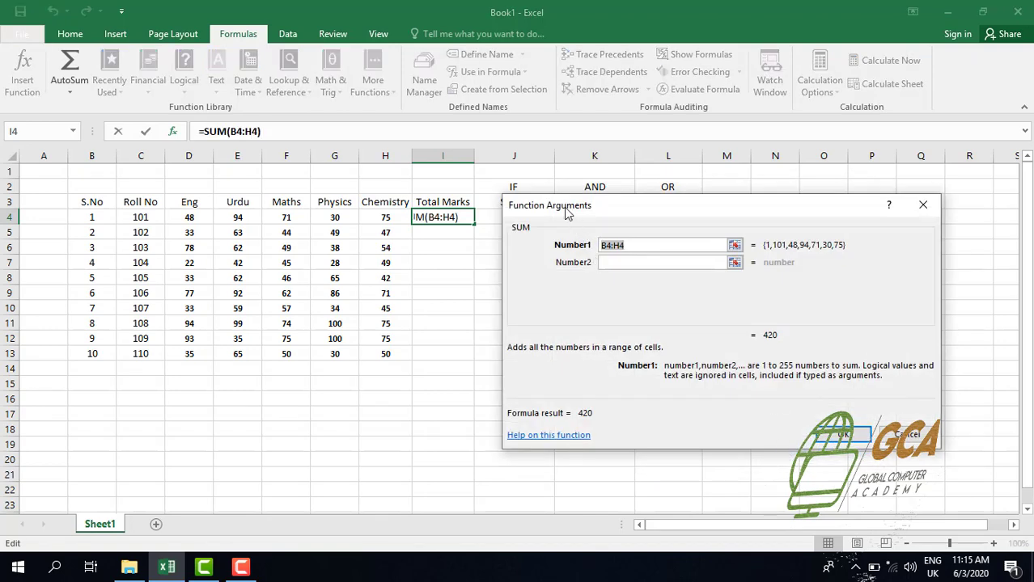
drag(566, 206, 596, 206)
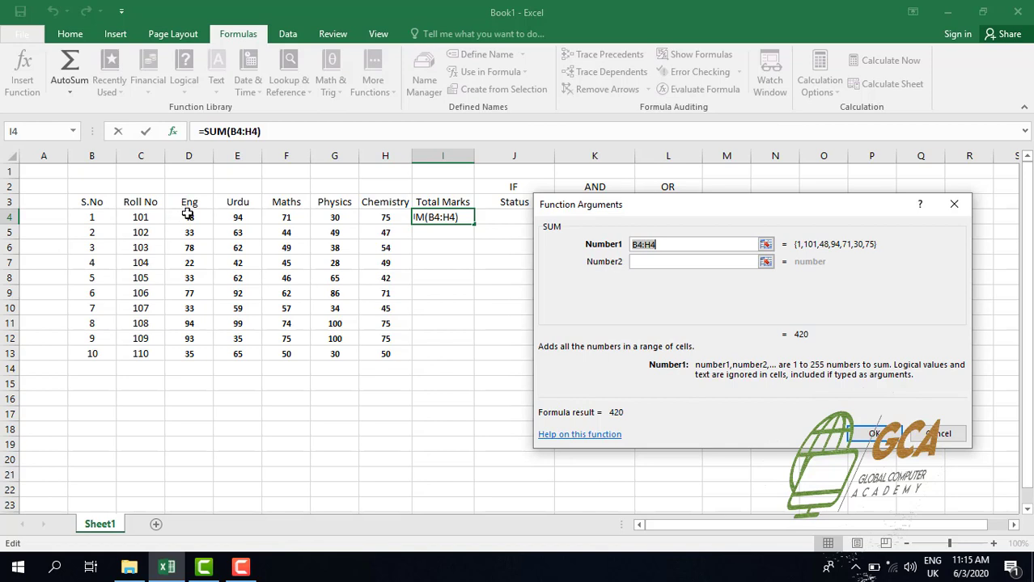
drag(186, 218, 383, 217)
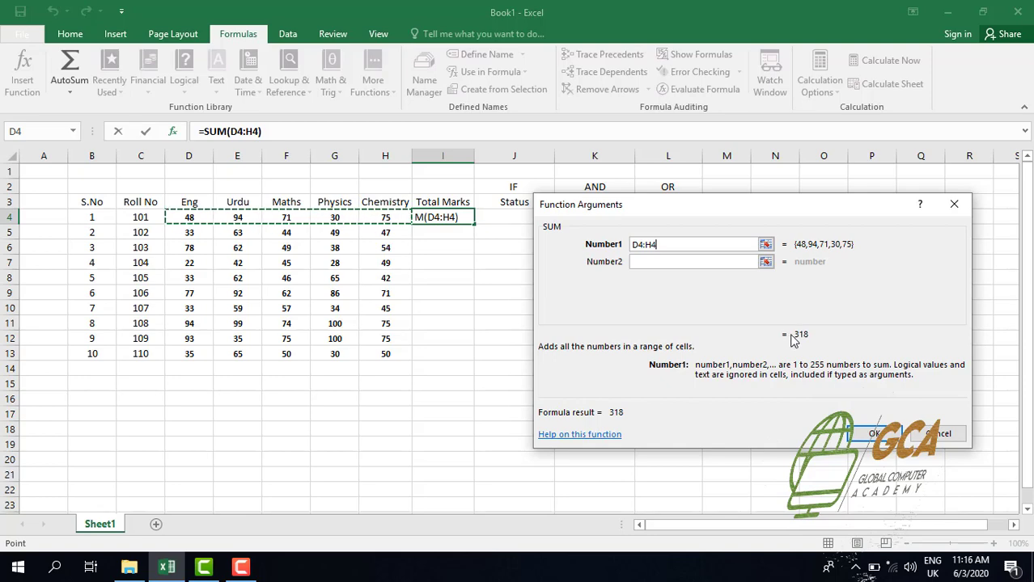
click(867, 437)
click(452, 246)
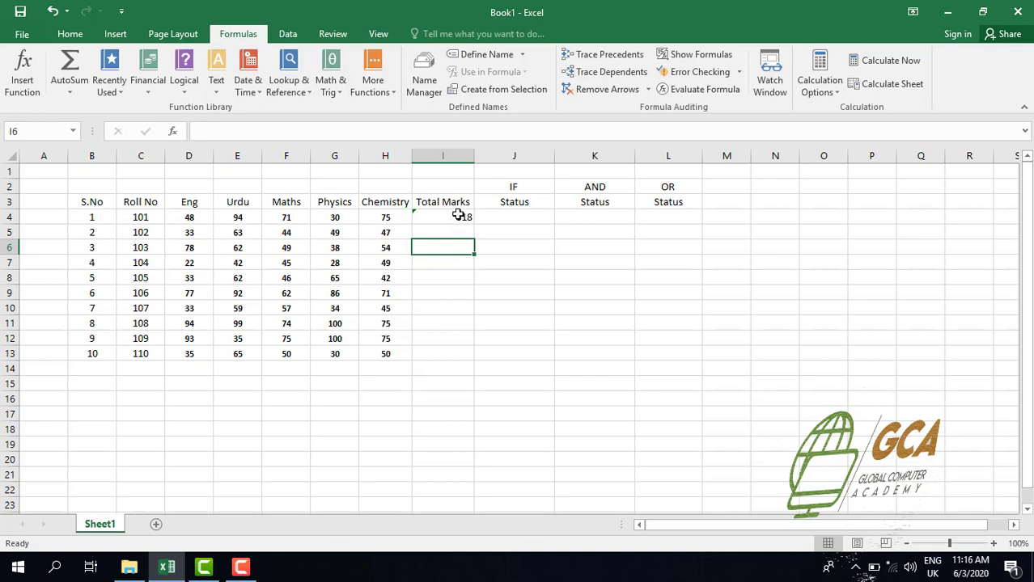
click(446, 218)
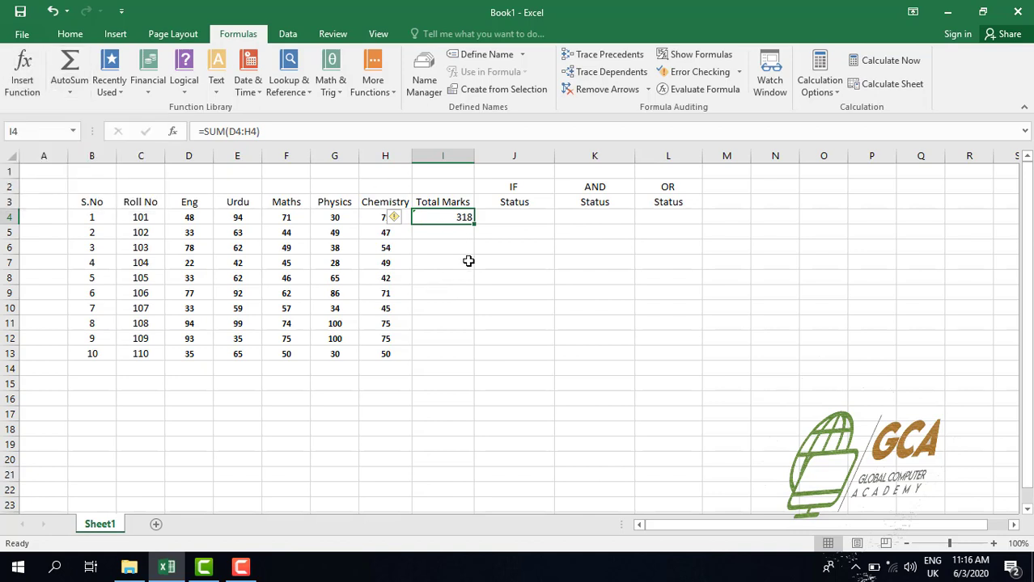
Use AutoSum on the marks in D5:H5 to put the second student's total in I5
click(465, 233)
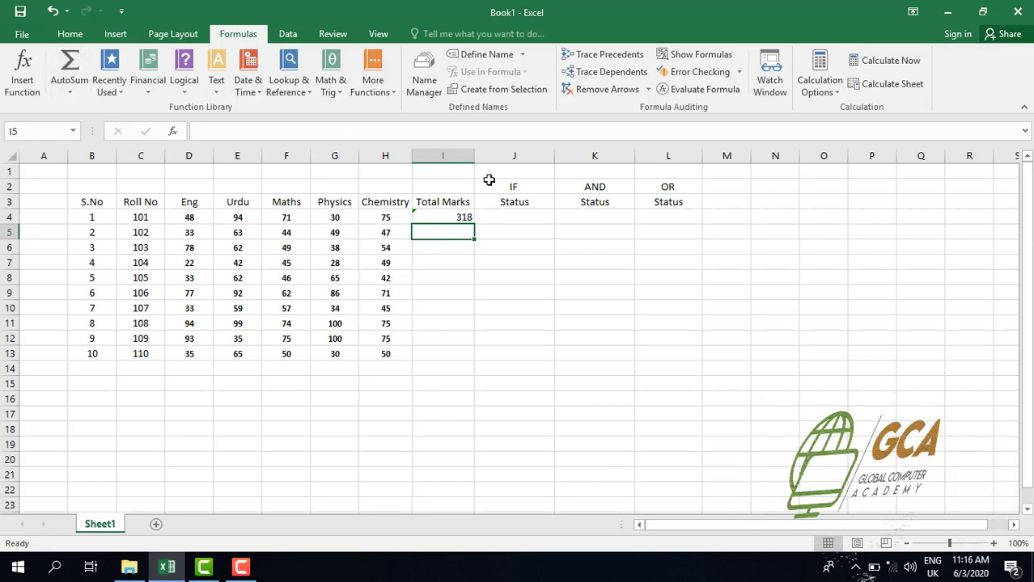
click(190, 232)
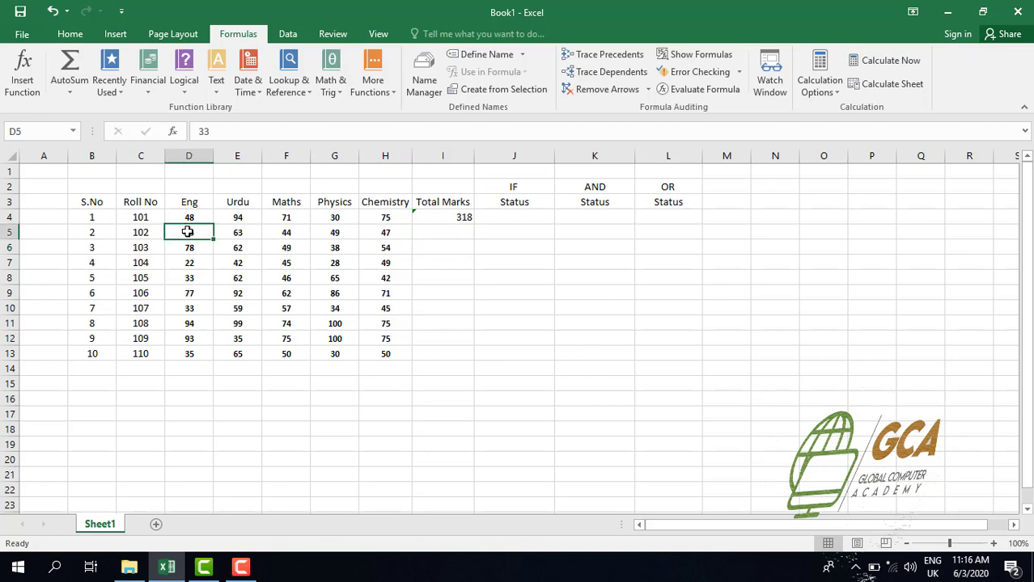
drag(187, 232, 376, 236)
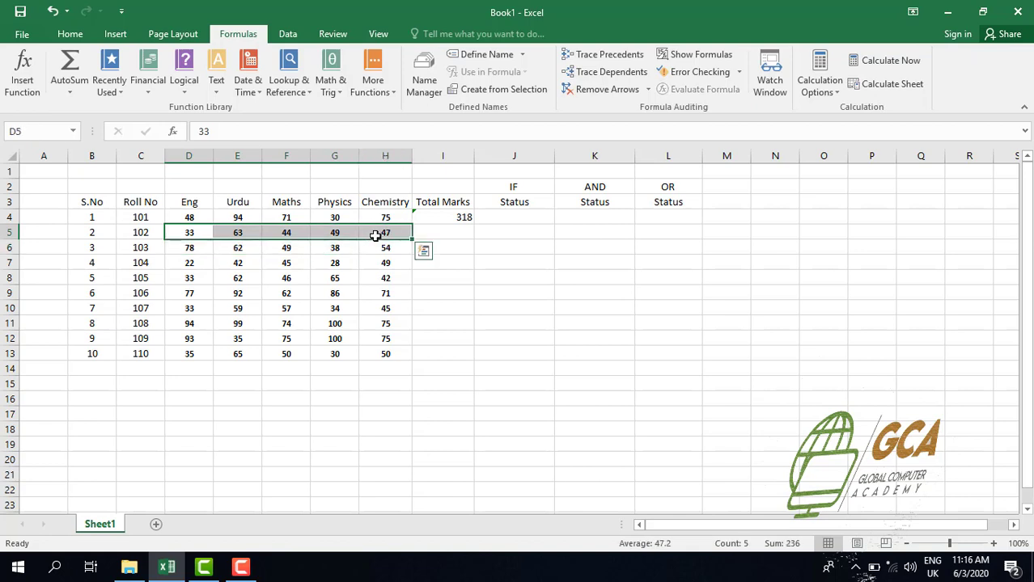
click(66, 93)
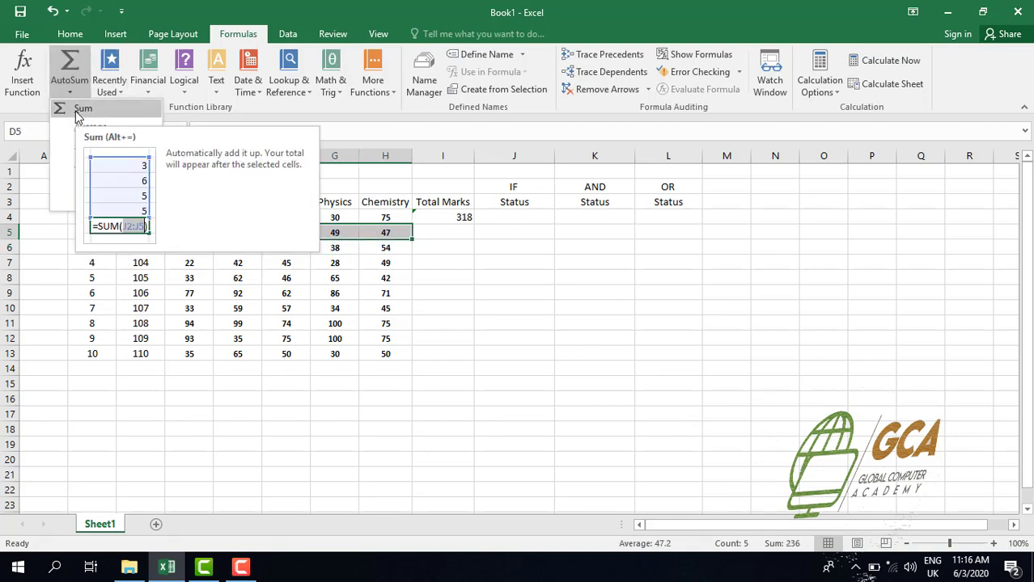
click(76, 111)
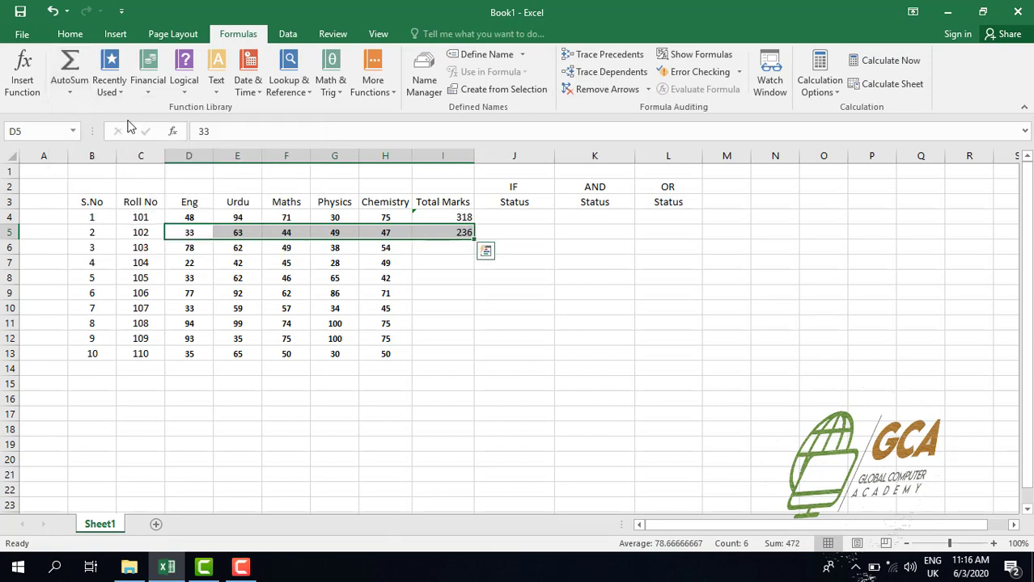
click(439, 260)
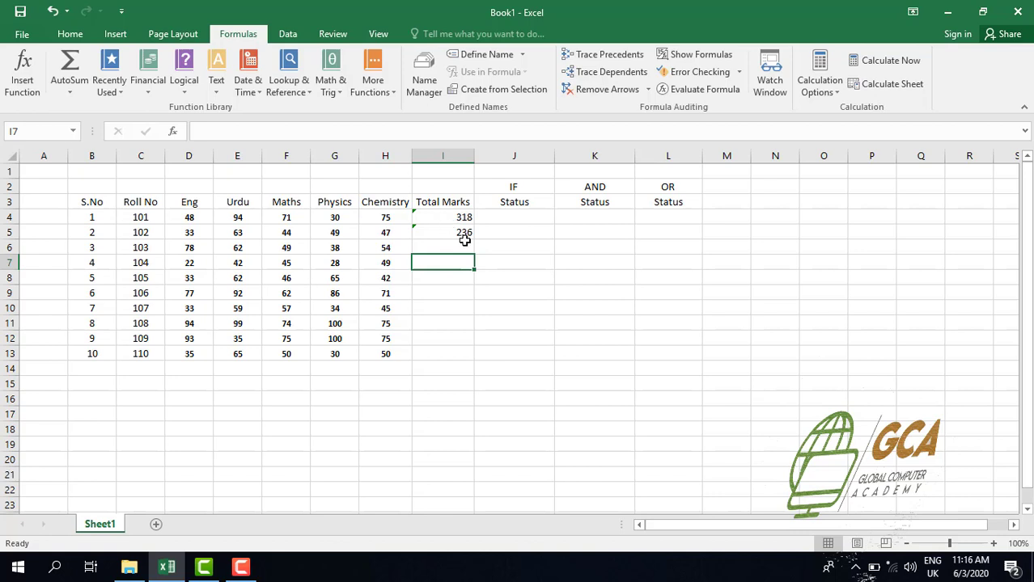
Fill the SUM formula from I4 down the Total Marks column to I13
click(443, 217)
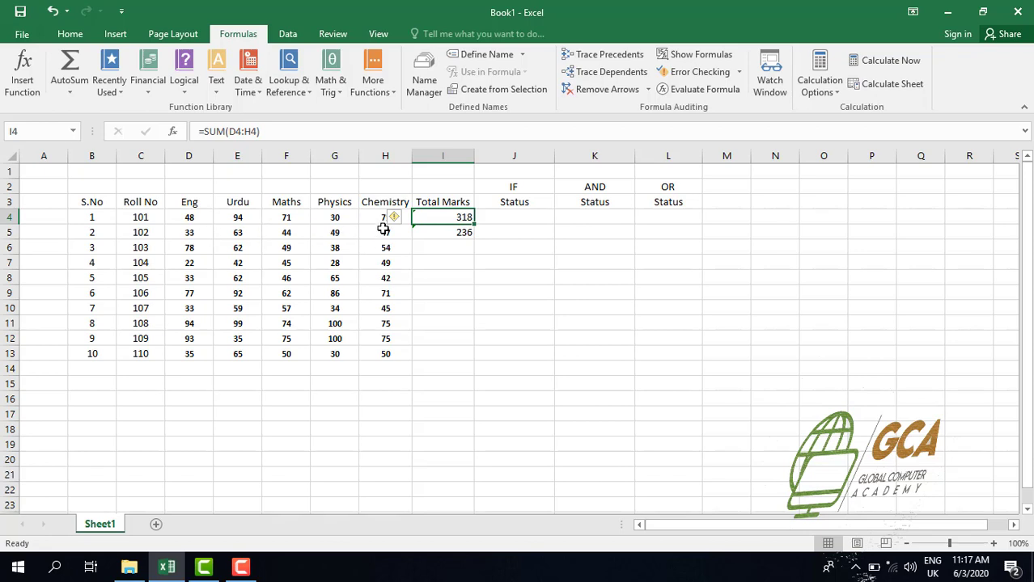
click(450, 233)
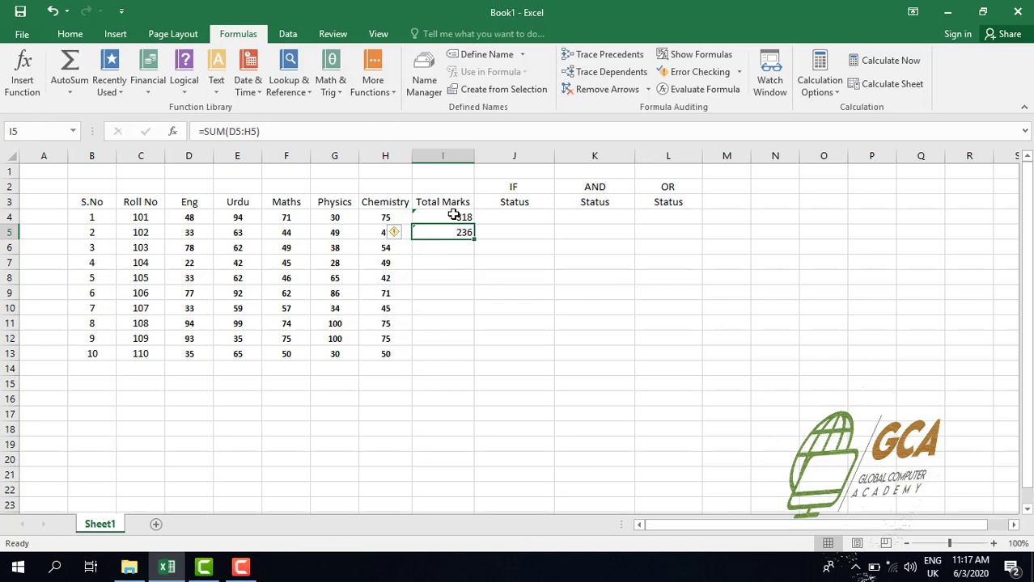
click(453, 216)
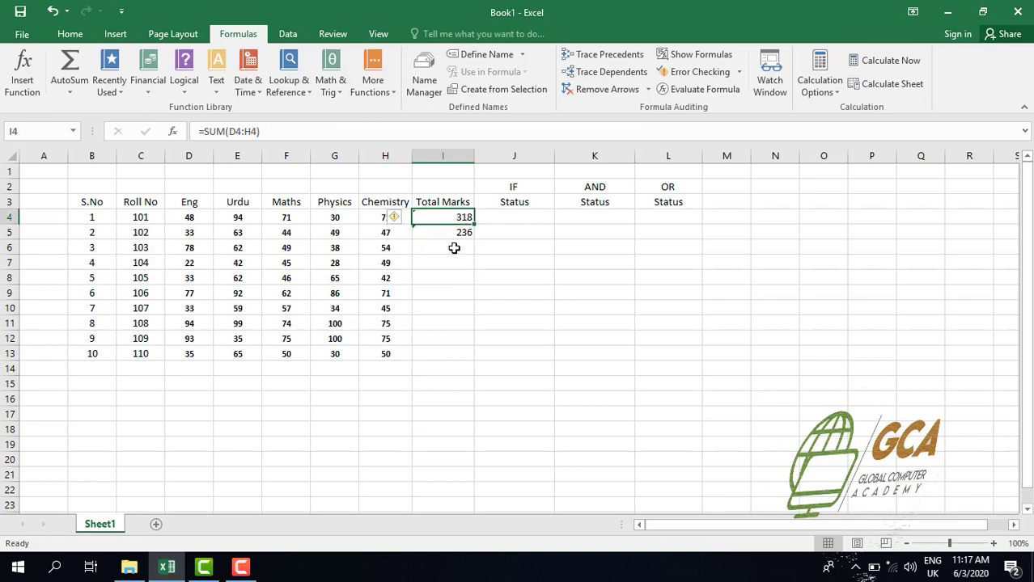
click(454, 247)
click(456, 217)
click(461, 232)
click(463, 219)
drag(474, 224, 476, 236)
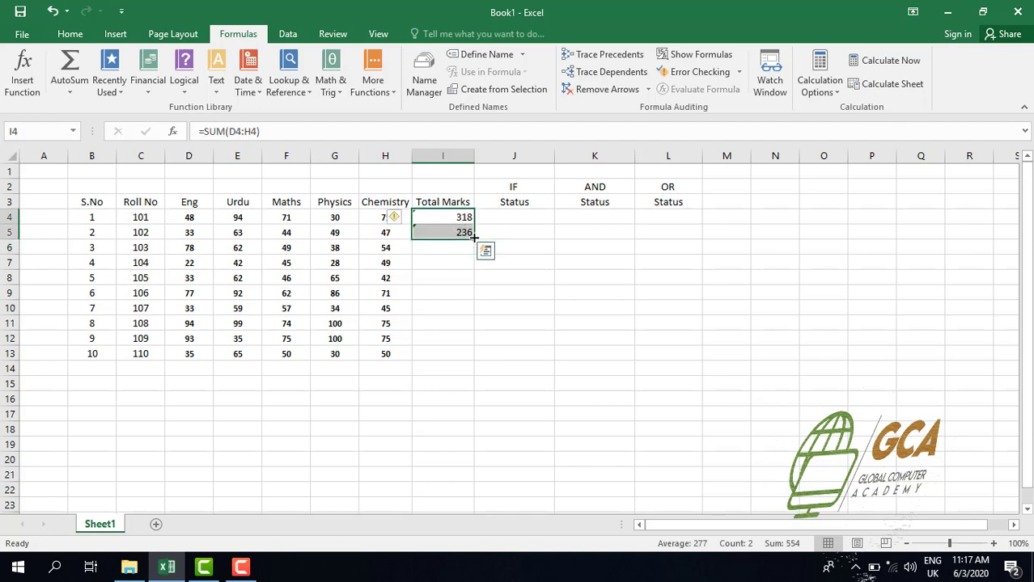
double_click(476, 236)
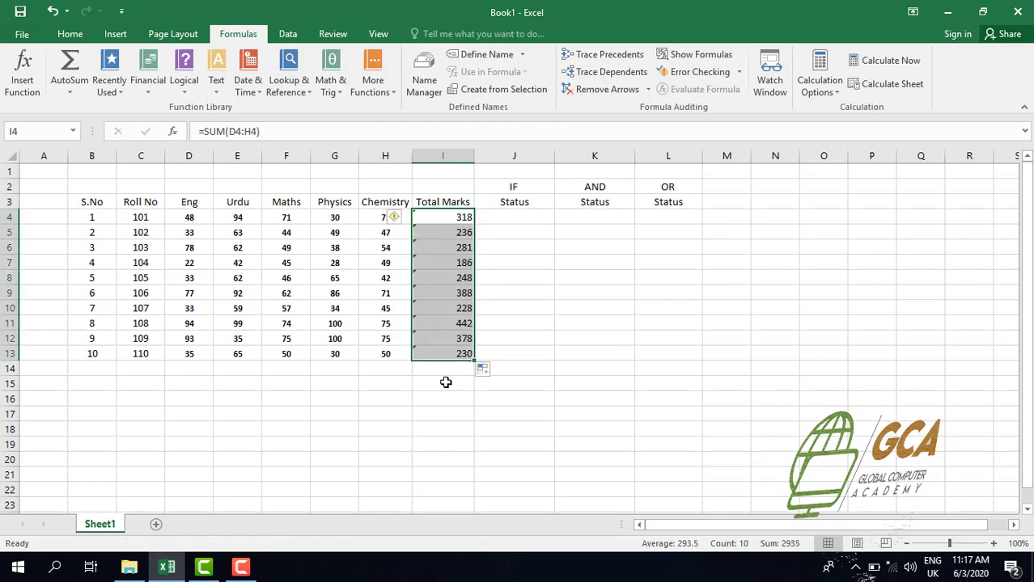
click(536, 265)
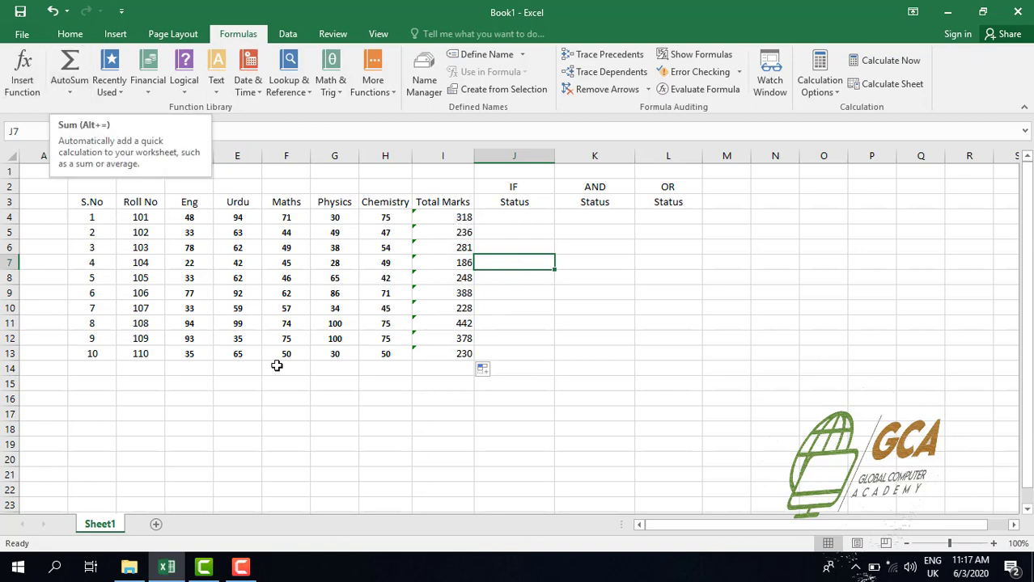
Examine the Recently Used, Financial and Logical function lists, noting the IF, AND and OR functions
click(117, 93)
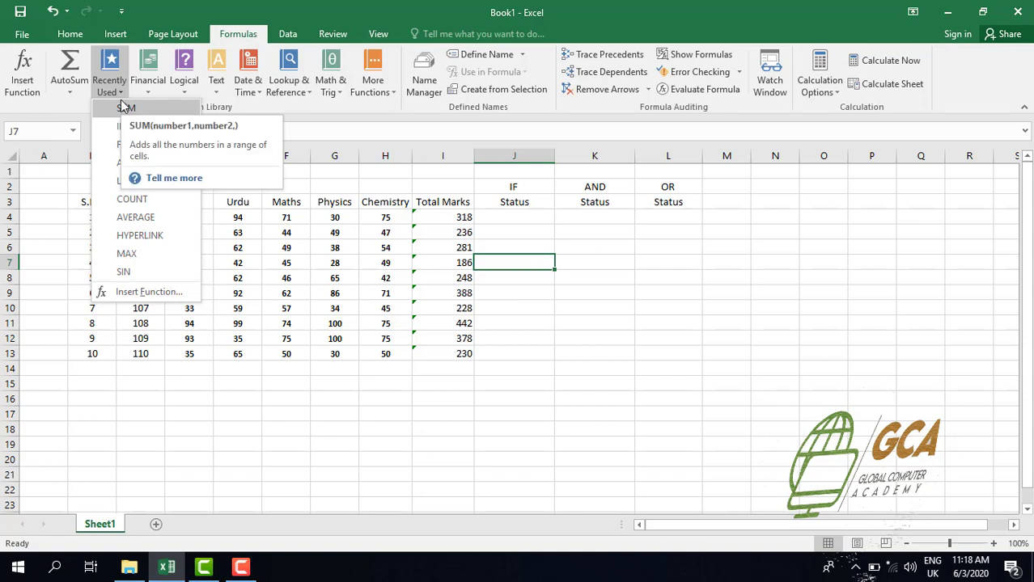
click(119, 90)
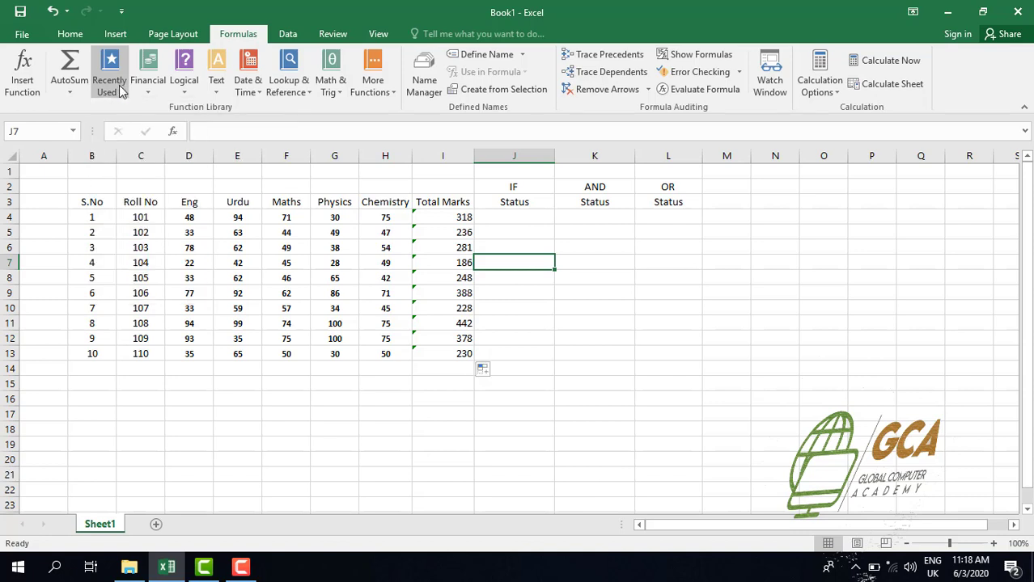
click(147, 95)
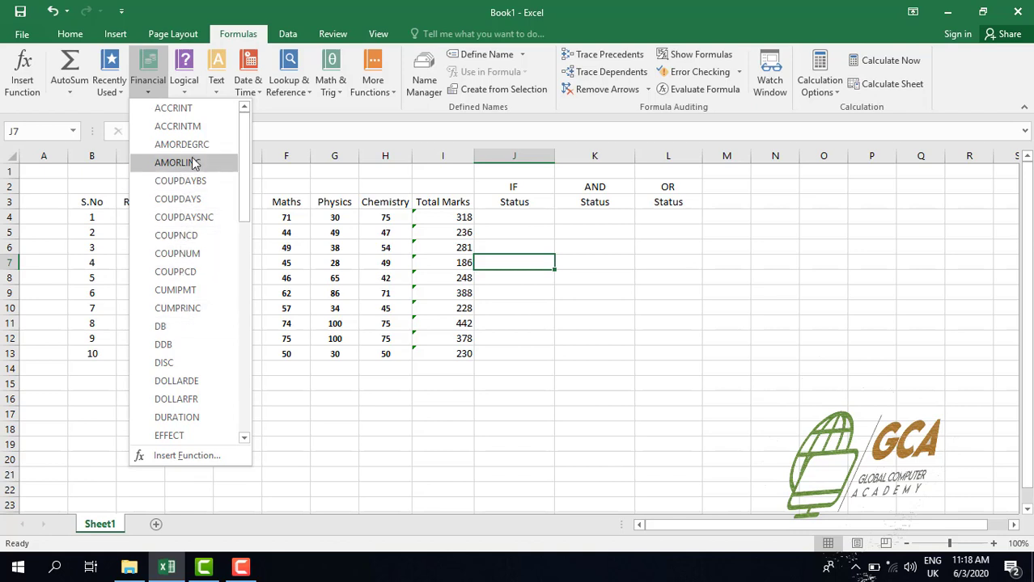
click(145, 85)
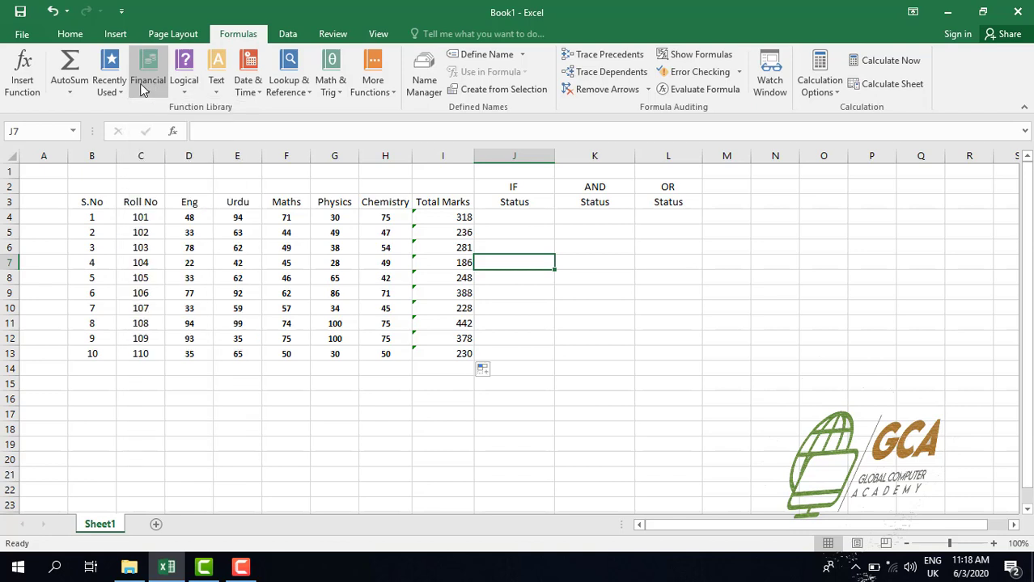
click(192, 95)
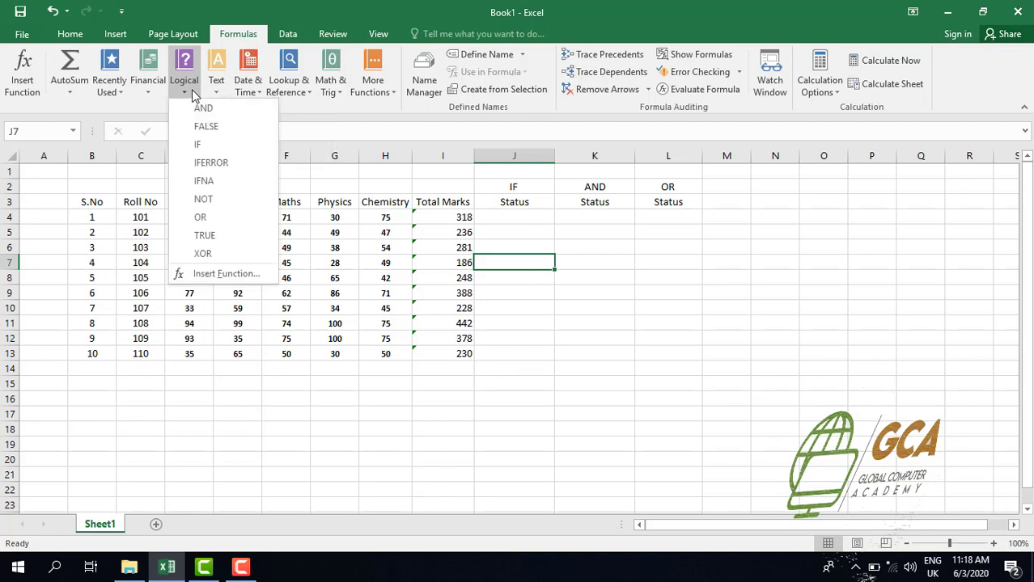
click(193, 96)
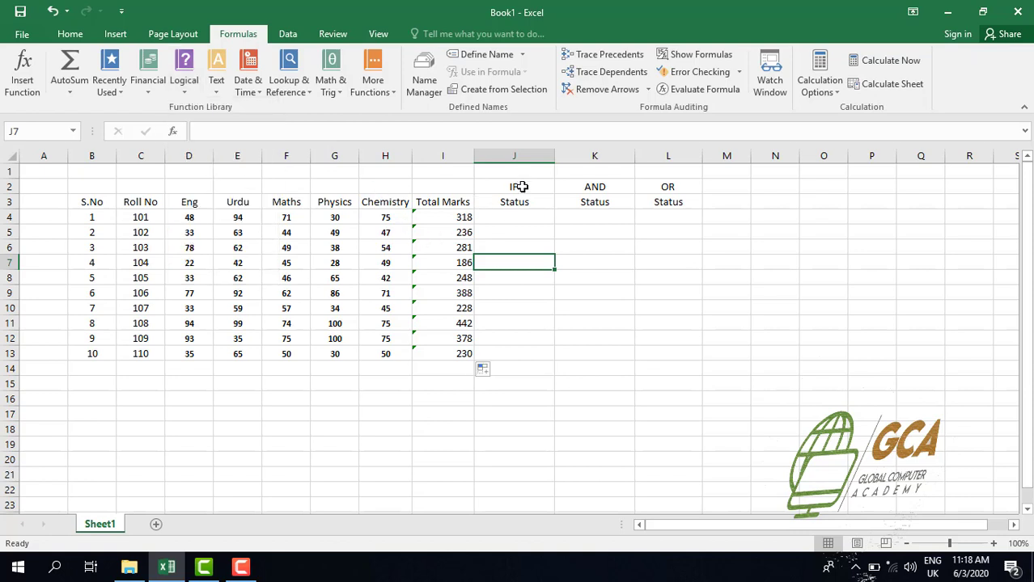
click(185, 85)
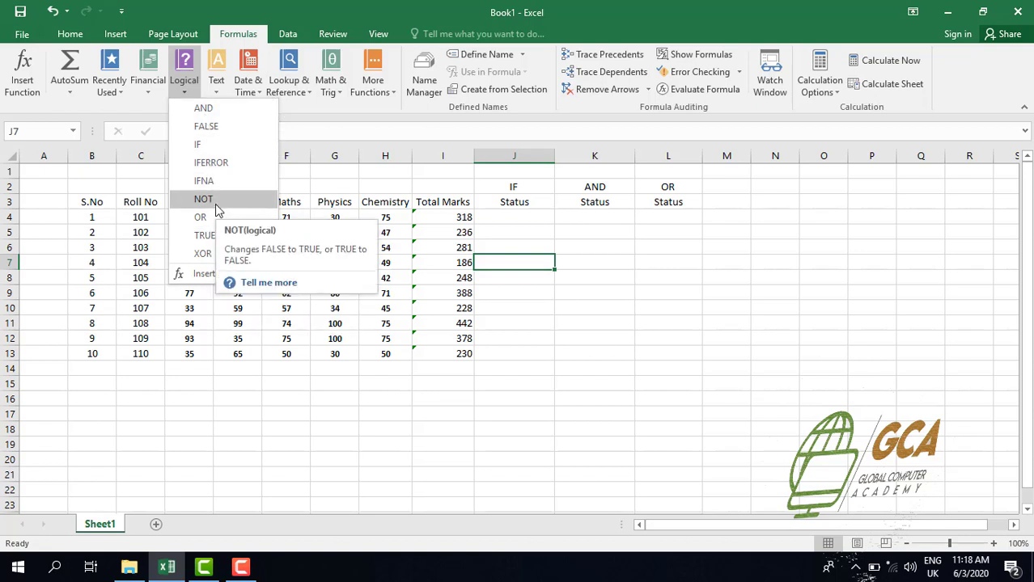
click(185, 91)
click(185, 91)
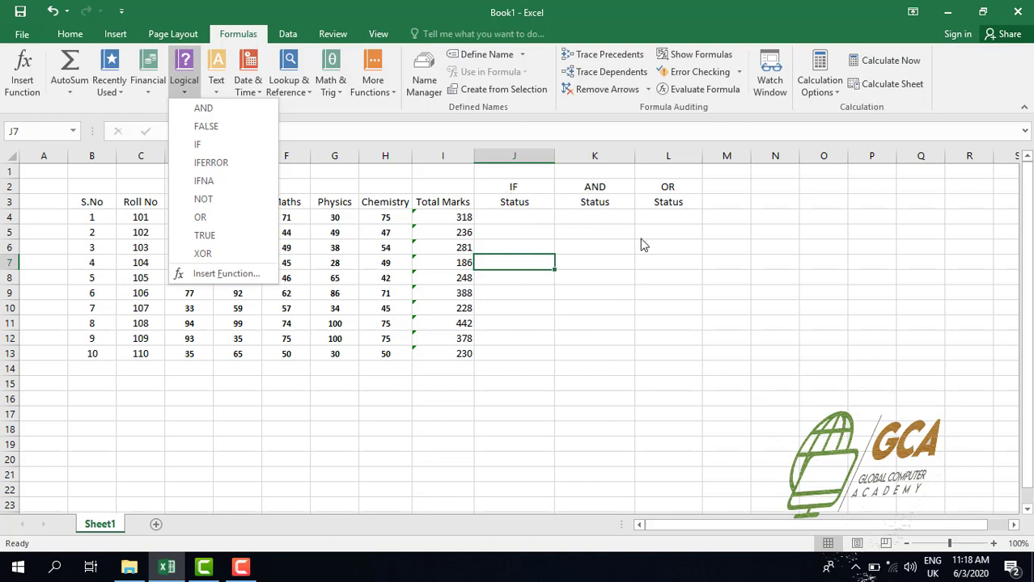
key(Escape)
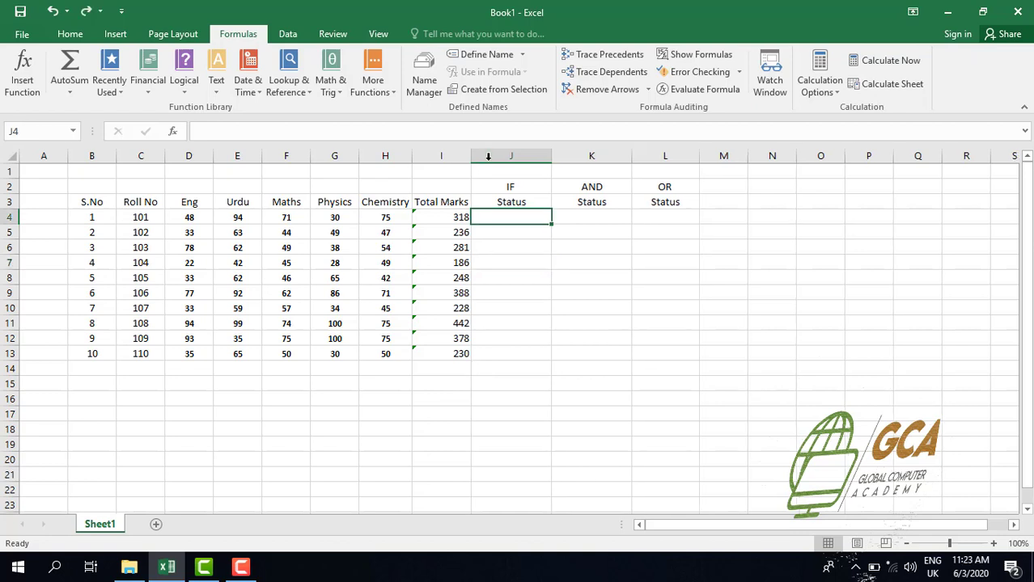
Insert a blank column between Total Marks and the IF Status column
click(495, 154)
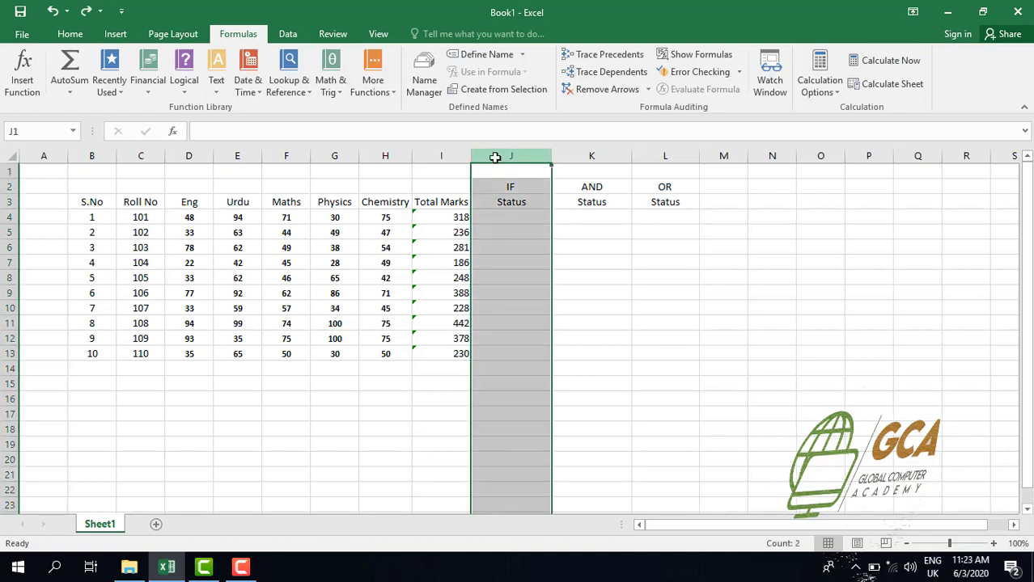
right_click(495, 155)
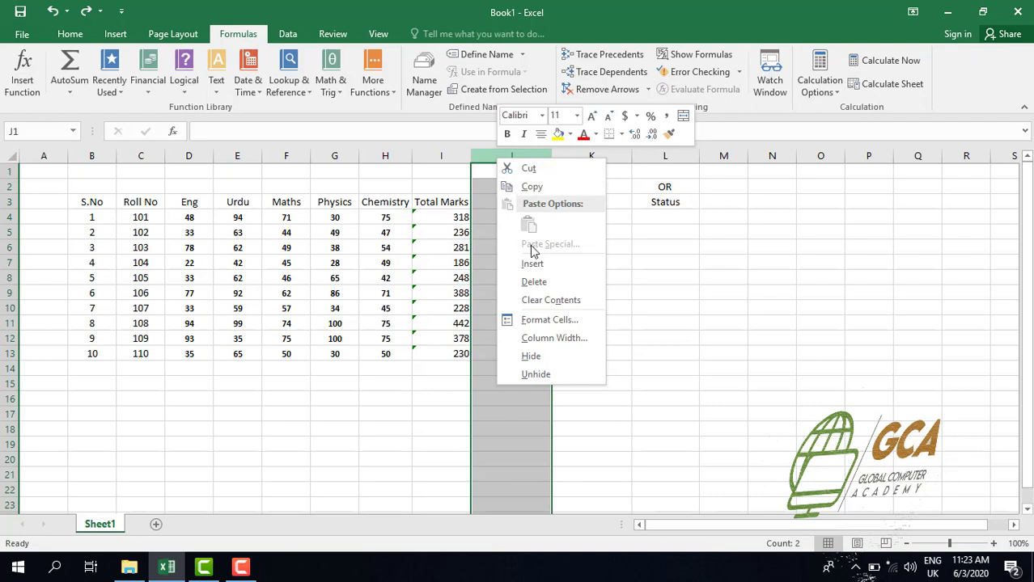
click(540, 270)
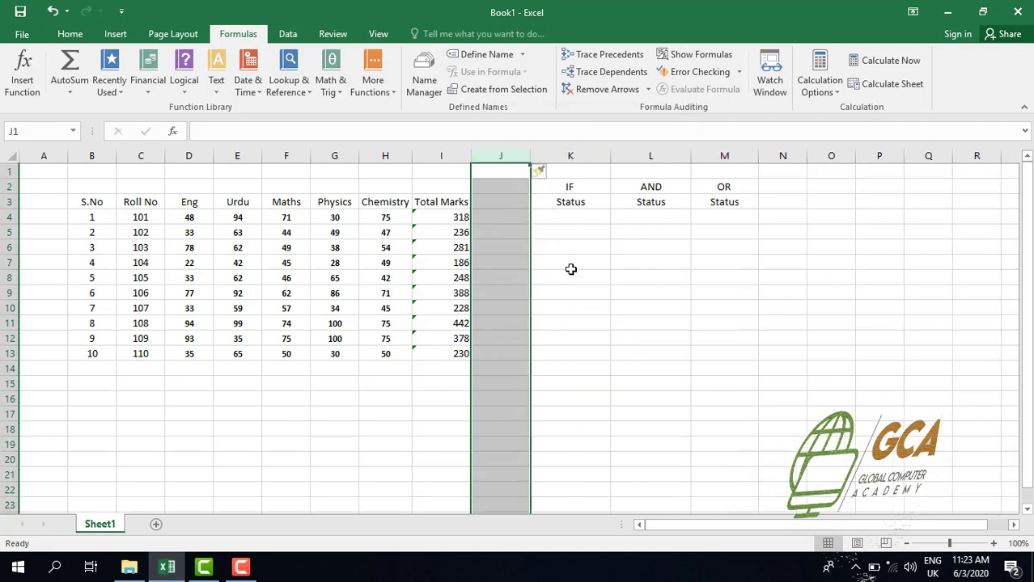
click(570, 265)
Enter the heading "Per%" in cell J3 of the new column
click(506, 203)
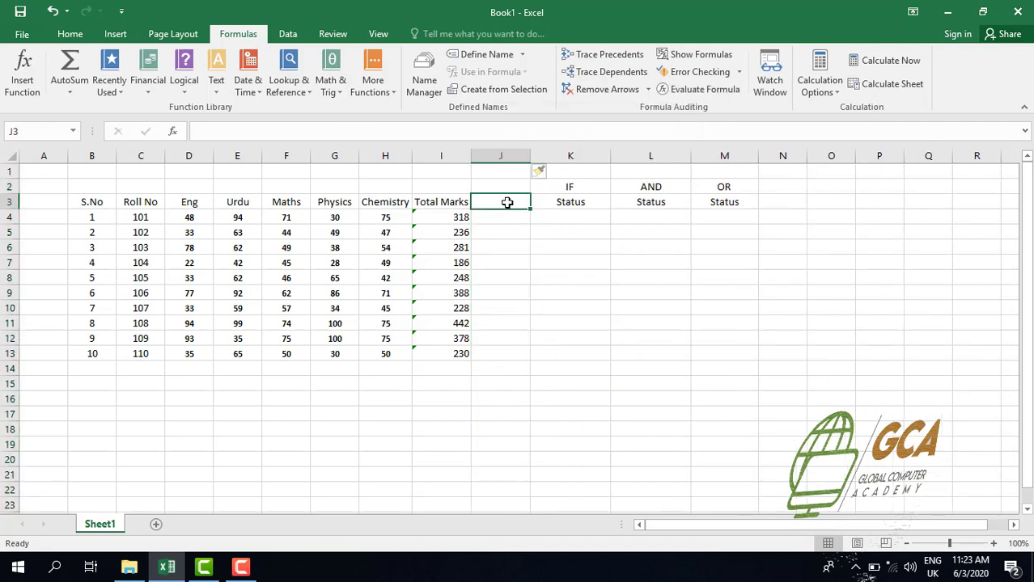
text(Per)
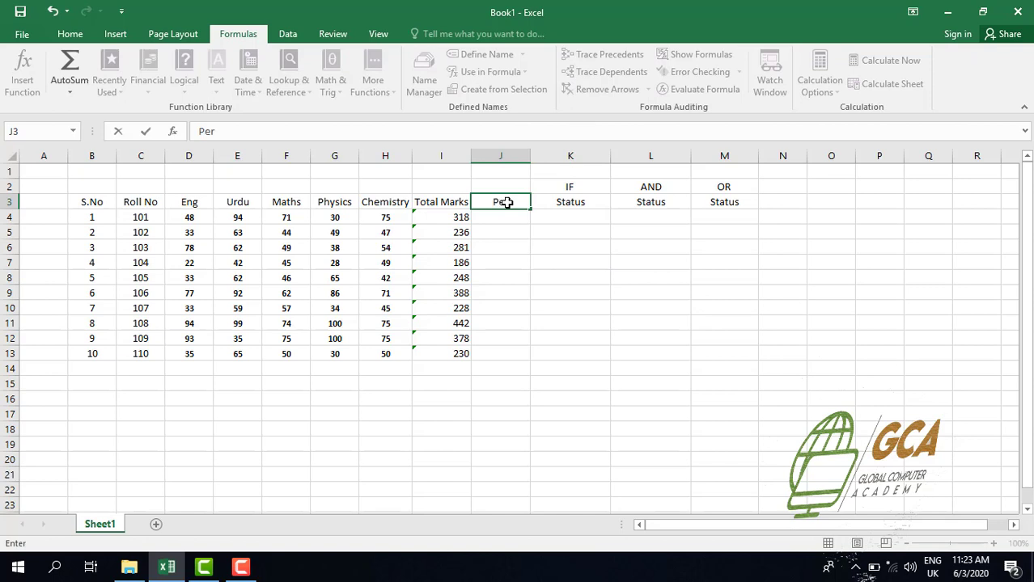
text(%)
click(511, 248)
Enter the formula =I4*100/500 in J4 to calculate the first student's percentage from the total marks
click(453, 218)
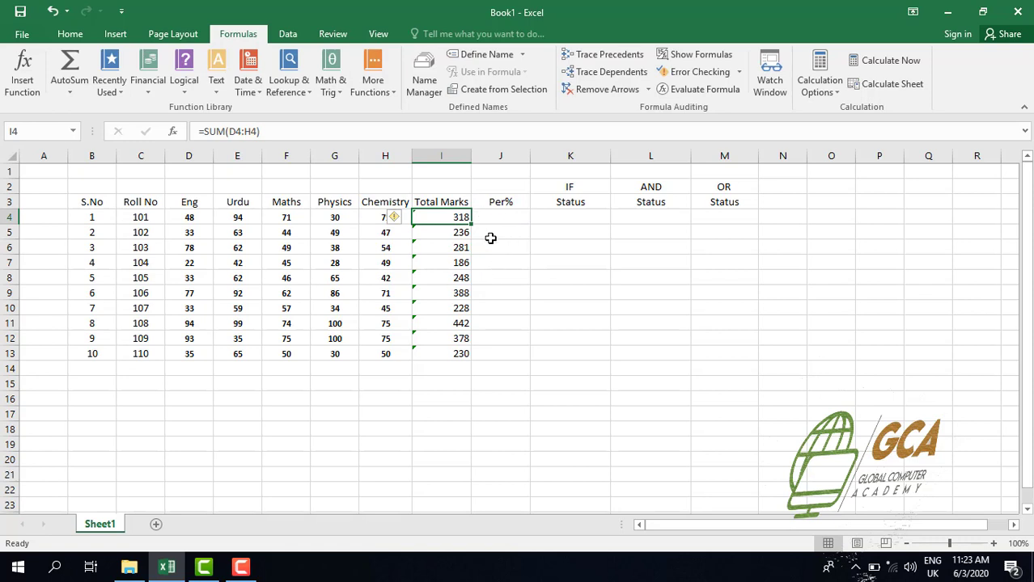
click(489, 235)
click(482, 218)
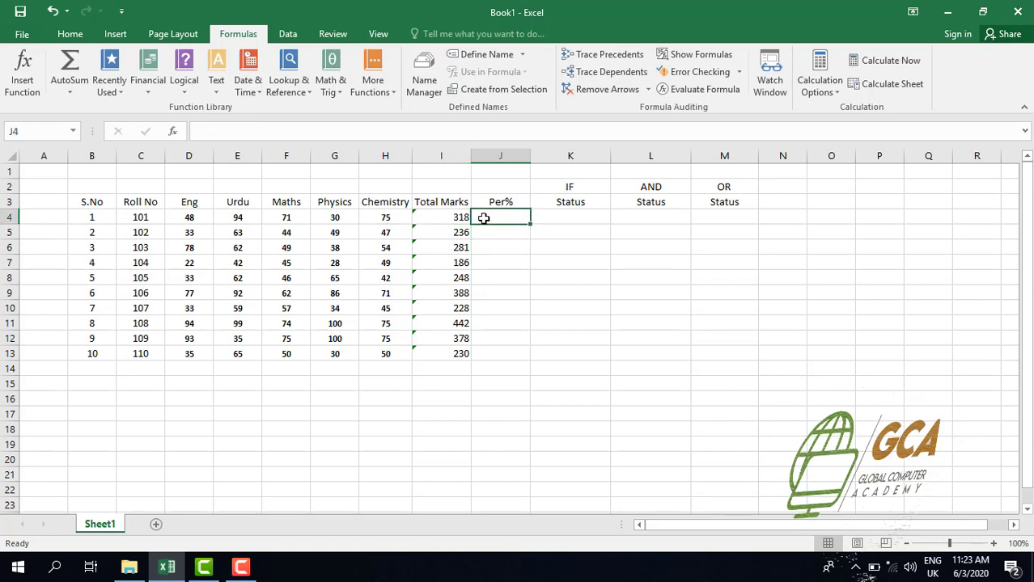
text(=)
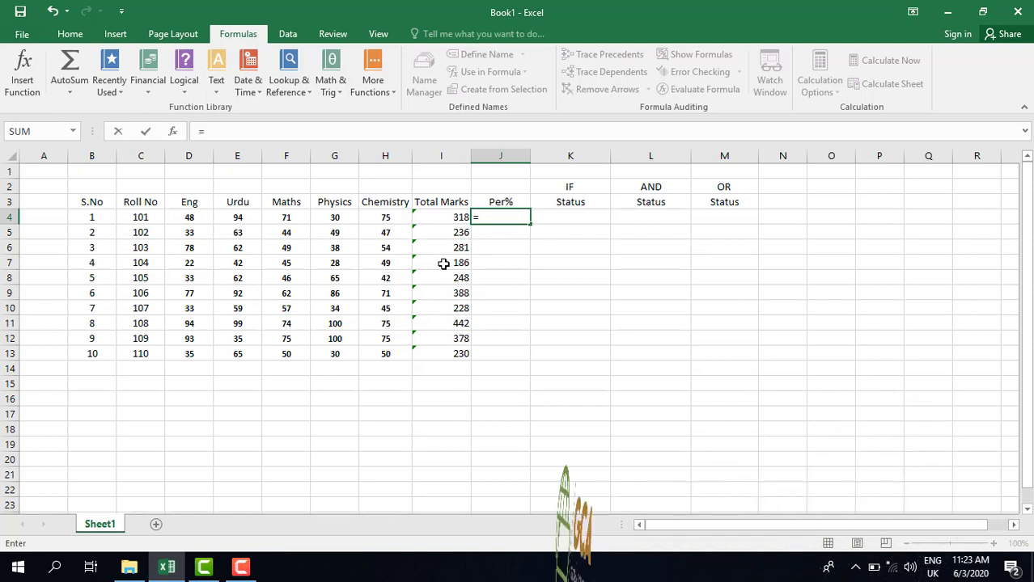
click(448, 220)
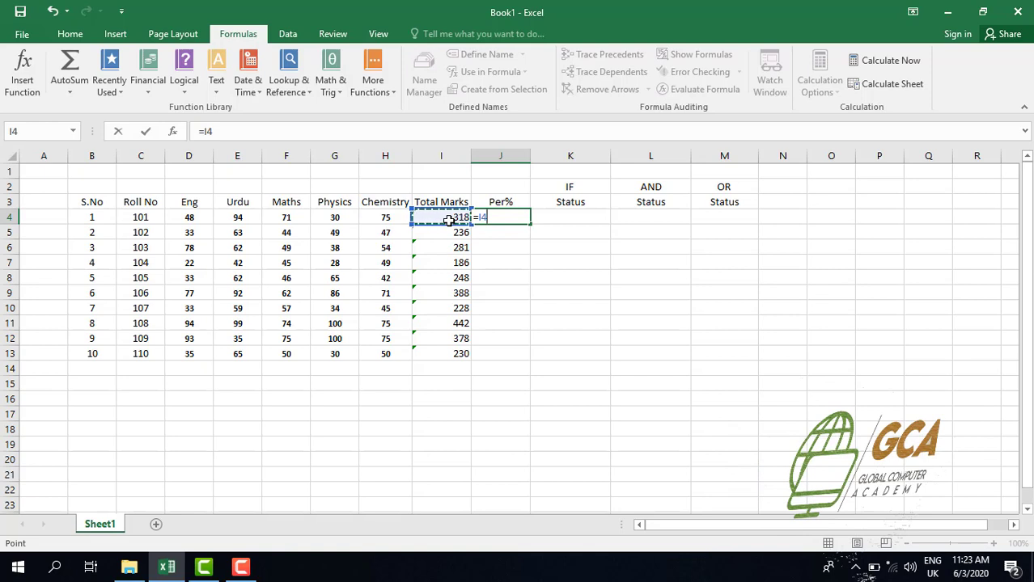
text(*100)
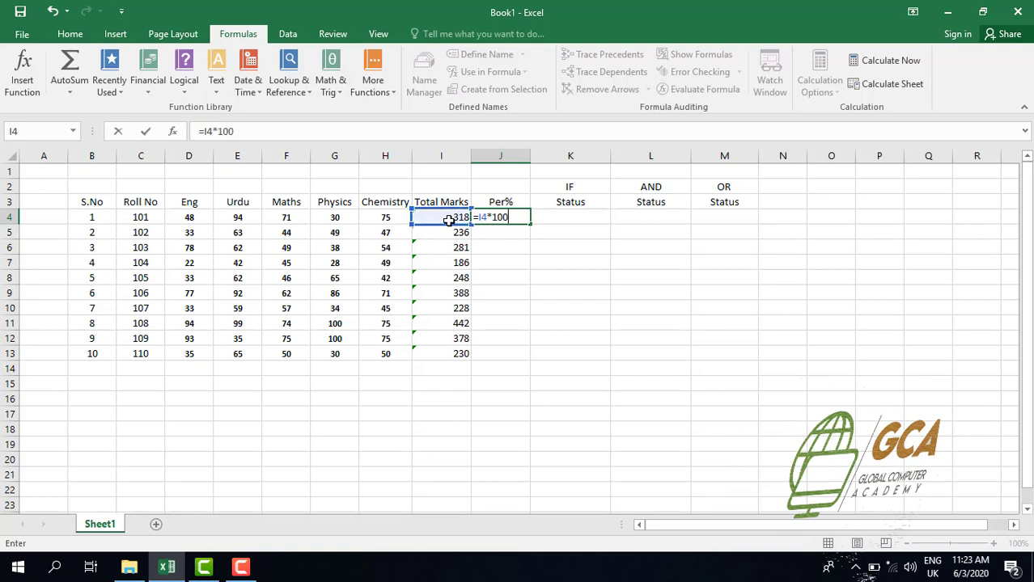
text(/)
text(500)
key(Return)
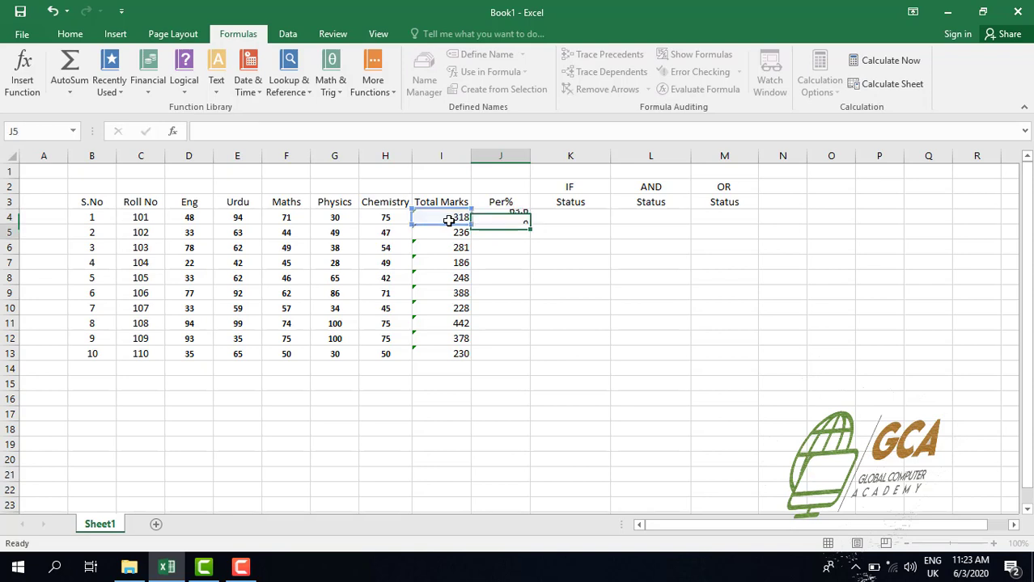
Fill the percentage formula from J4 down the Per% column to J13
click(493, 216)
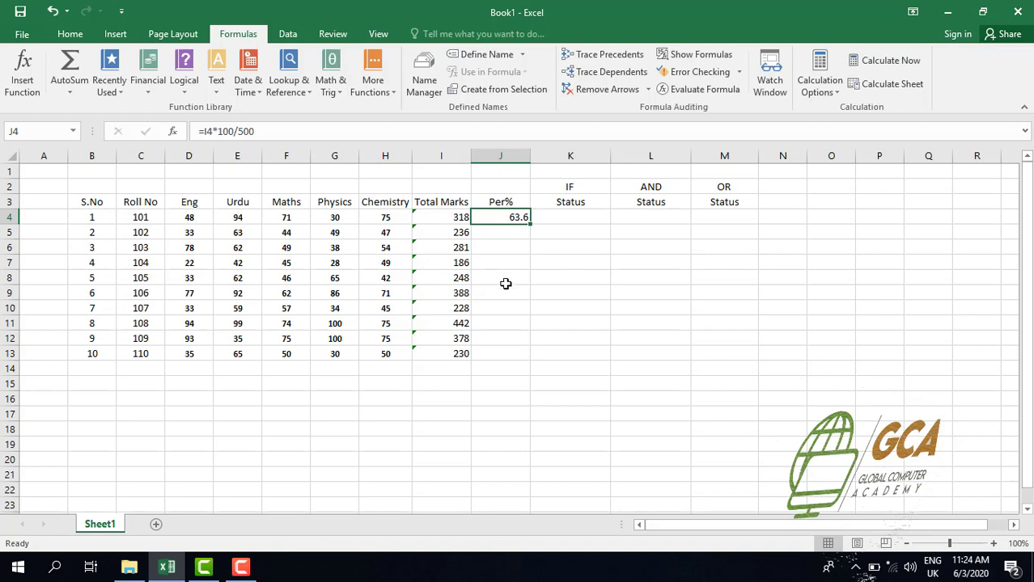
double_click(530, 224)
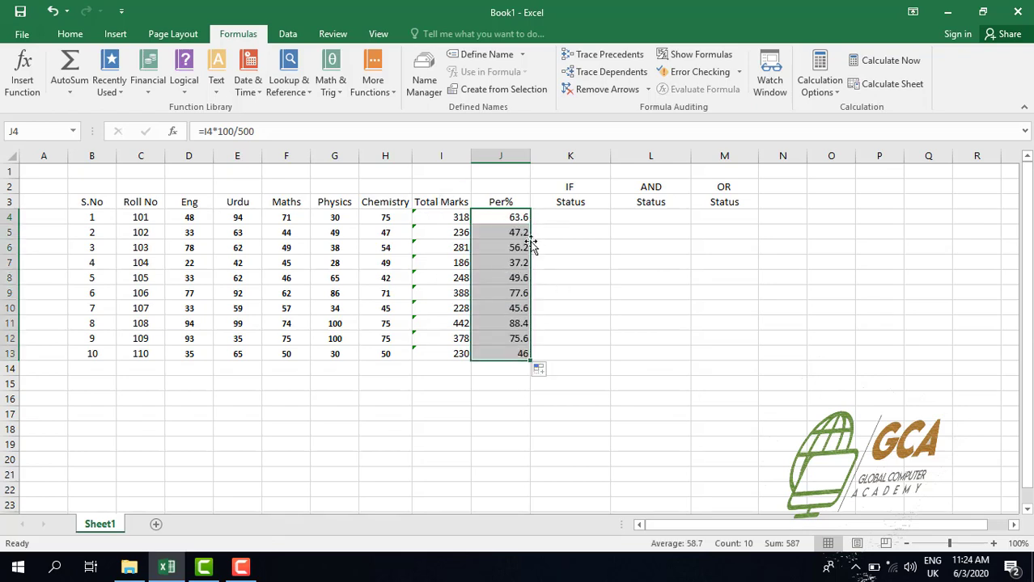
click(556, 235)
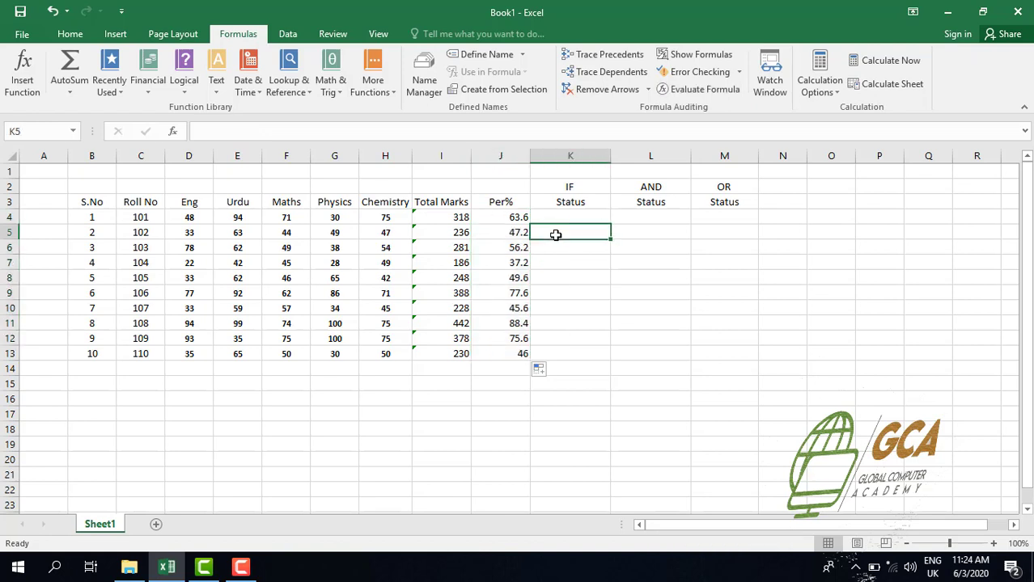
click(502, 219)
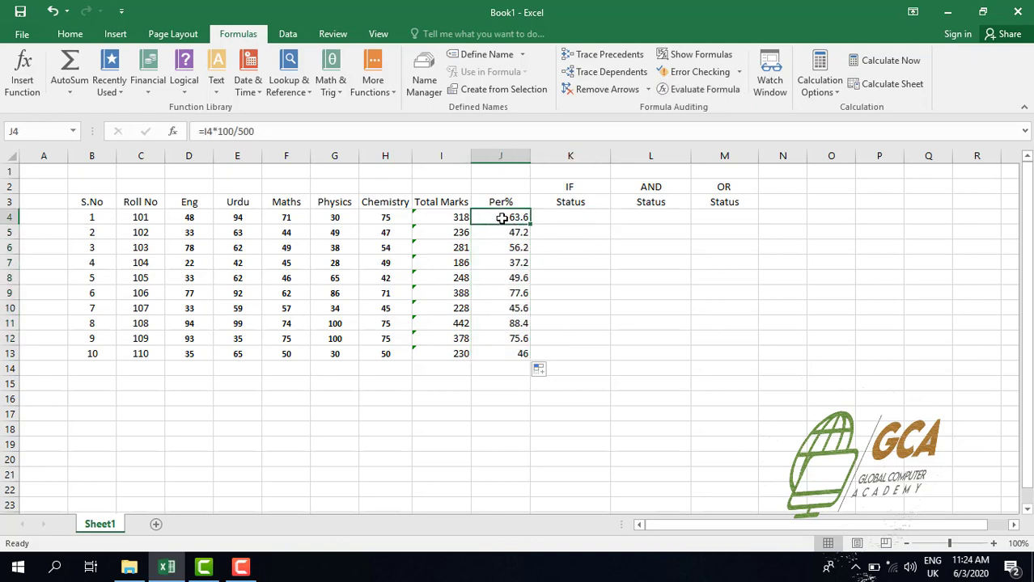
click(570, 196)
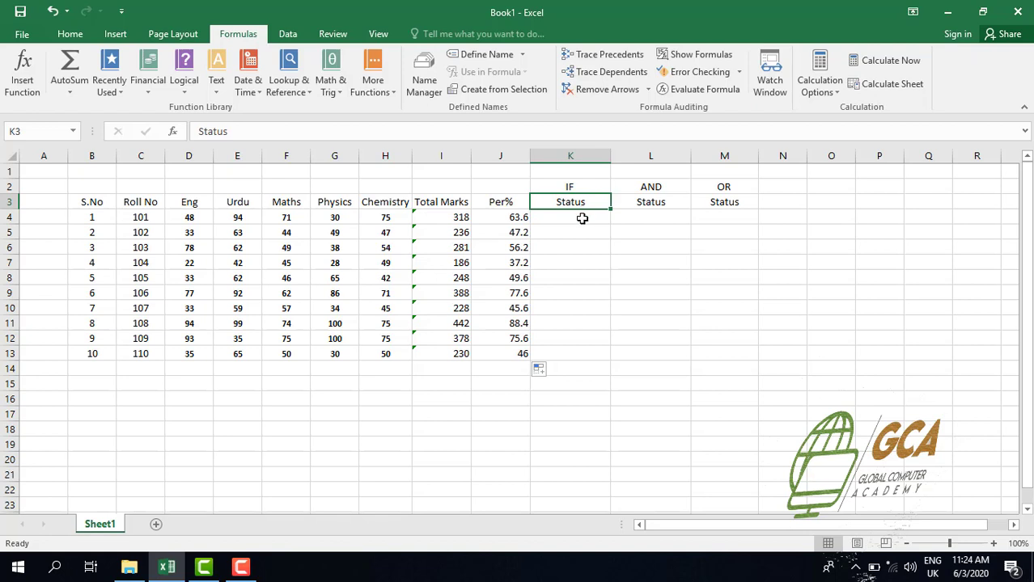
click(581, 218)
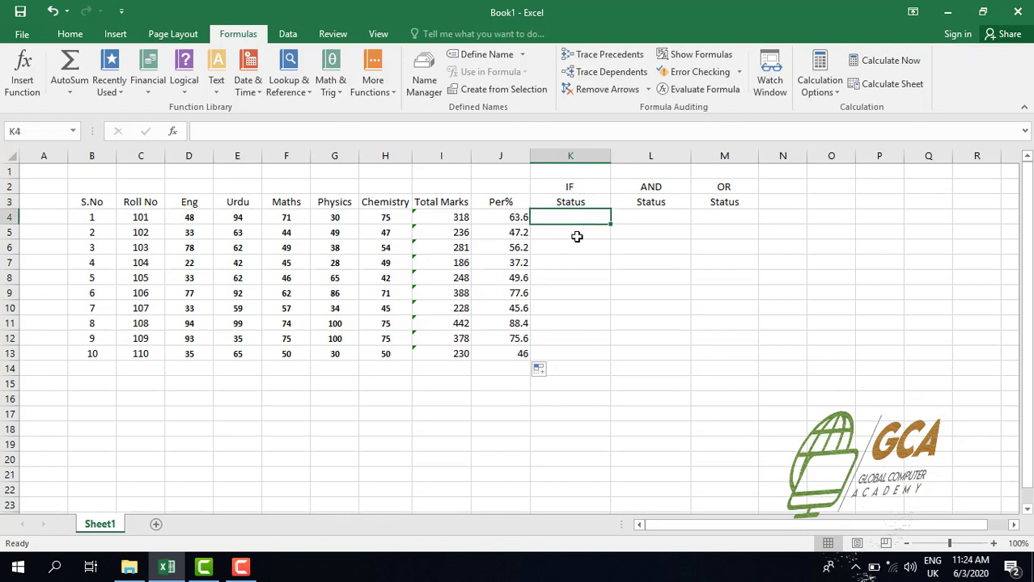
click(577, 236)
click(571, 214)
click(562, 188)
click(571, 213)
click(570, 190)
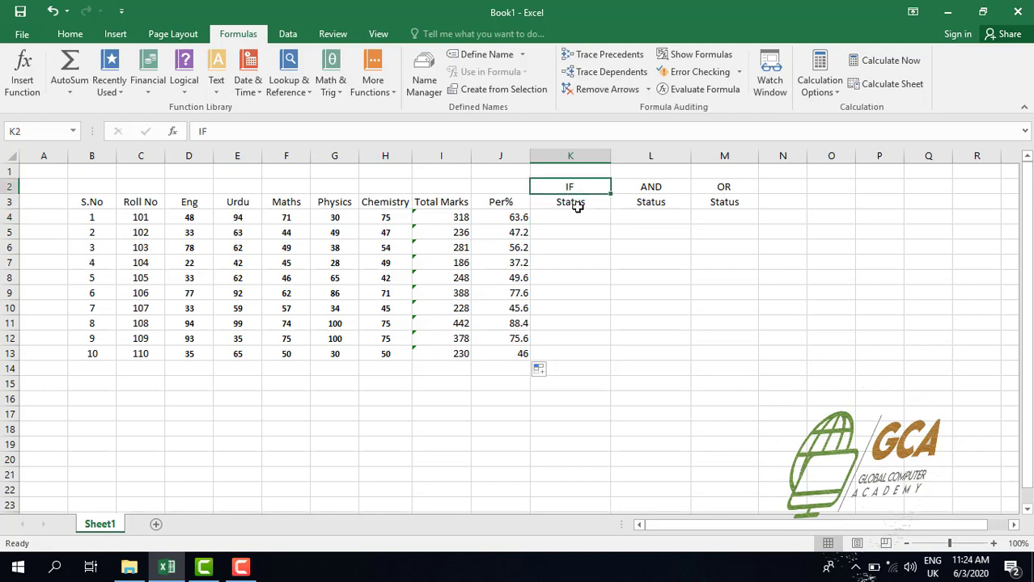
click(577, 202)
Start an IF function in Status cell K4 with the logical test J4>=33
click(572, 220)
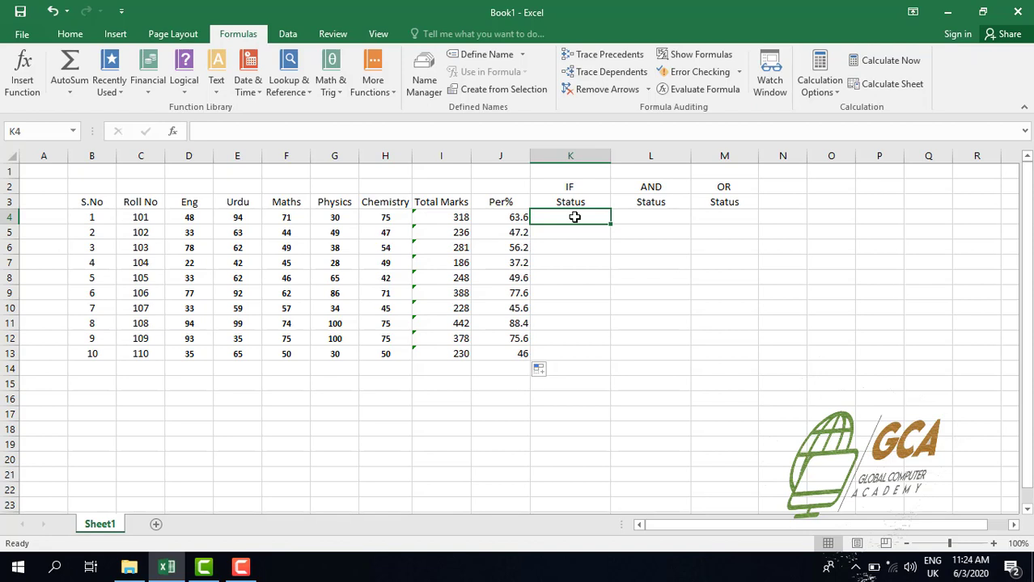
text(=)
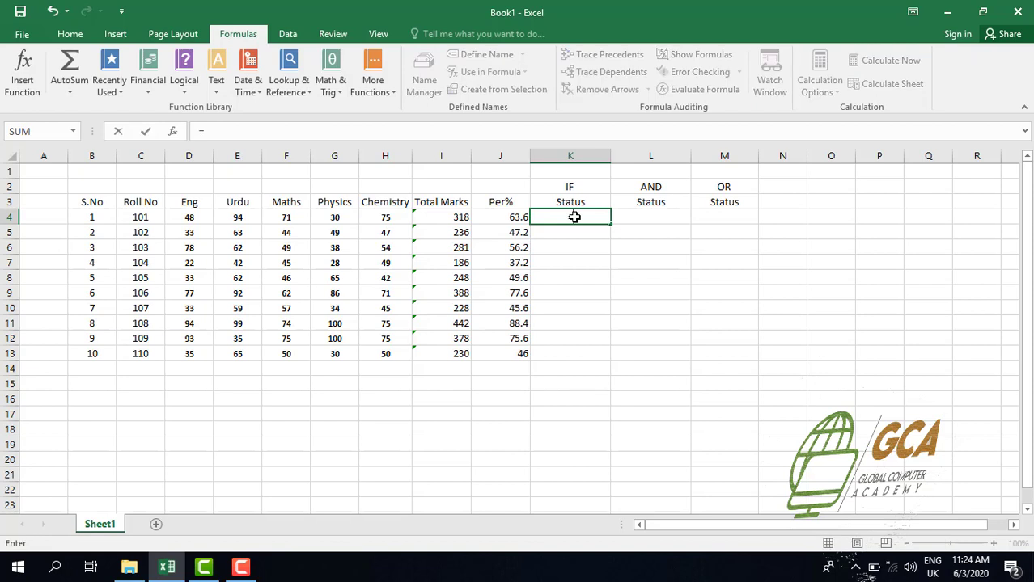
text(If)
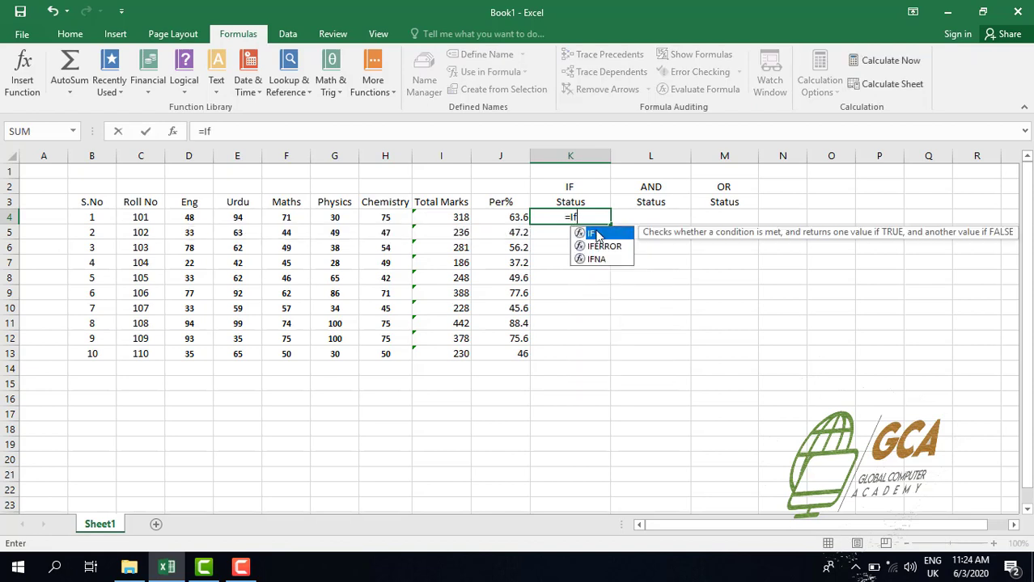
double_click(597, 233)
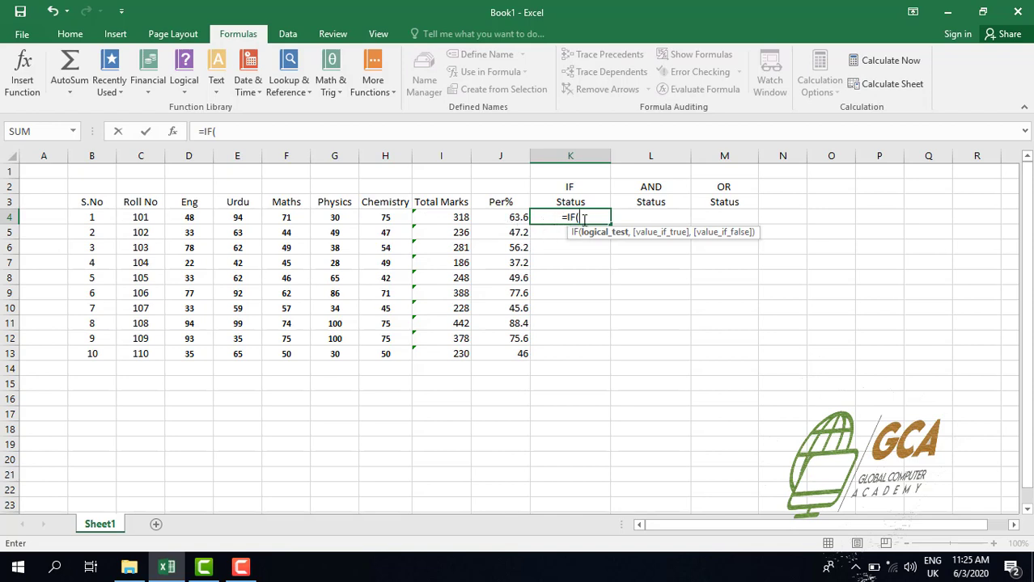
click(516, 219)
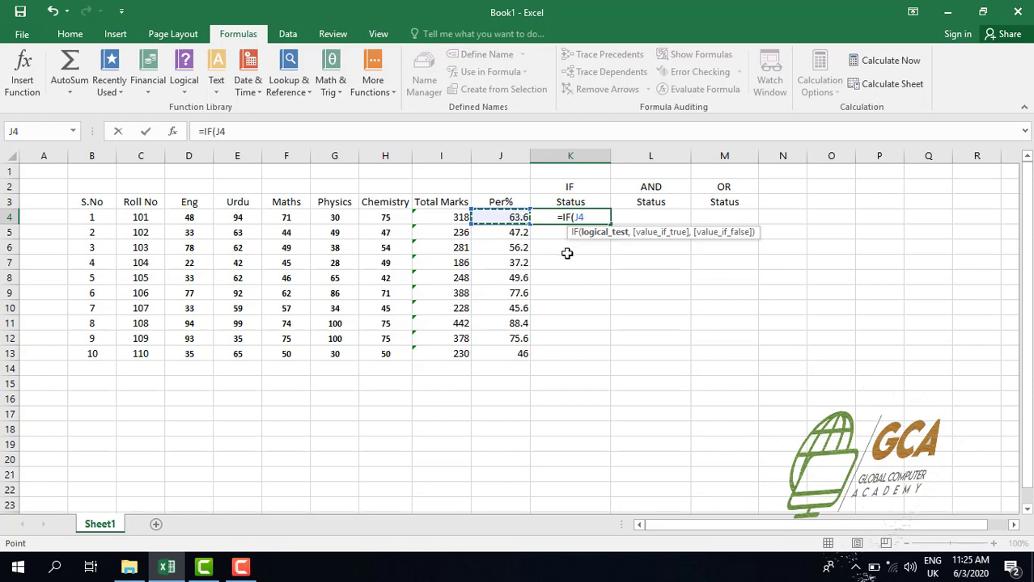
text(>)
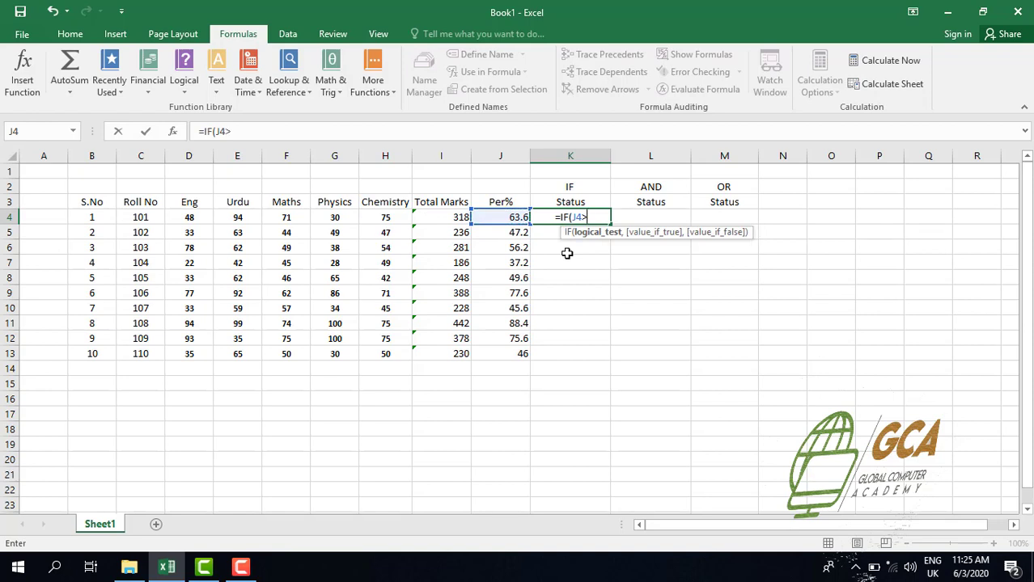
text(=33)
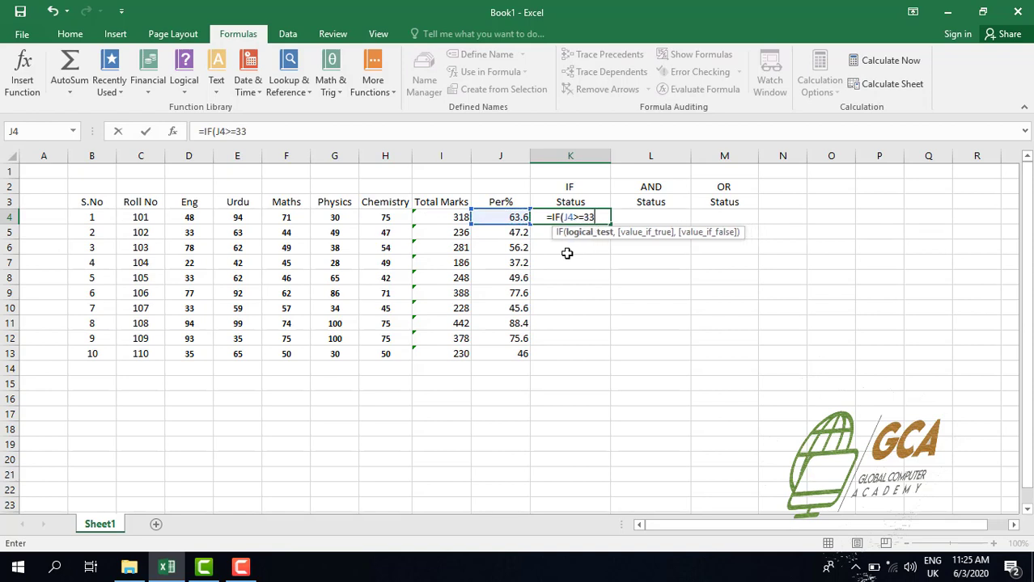
text(,)
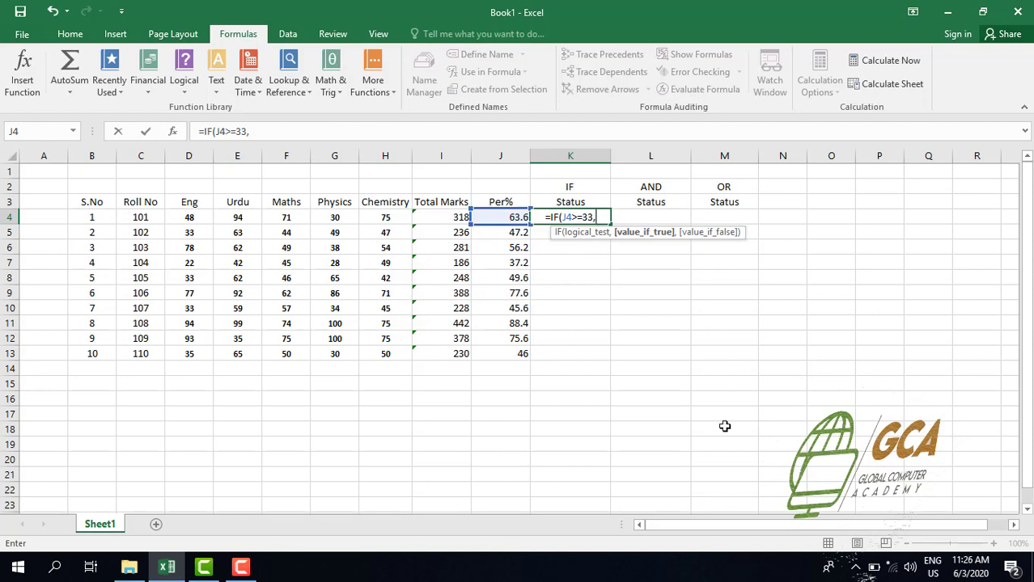
Complete the IF formula in K4 so that it returns "Pass" when true and "Fail" when false
text(")
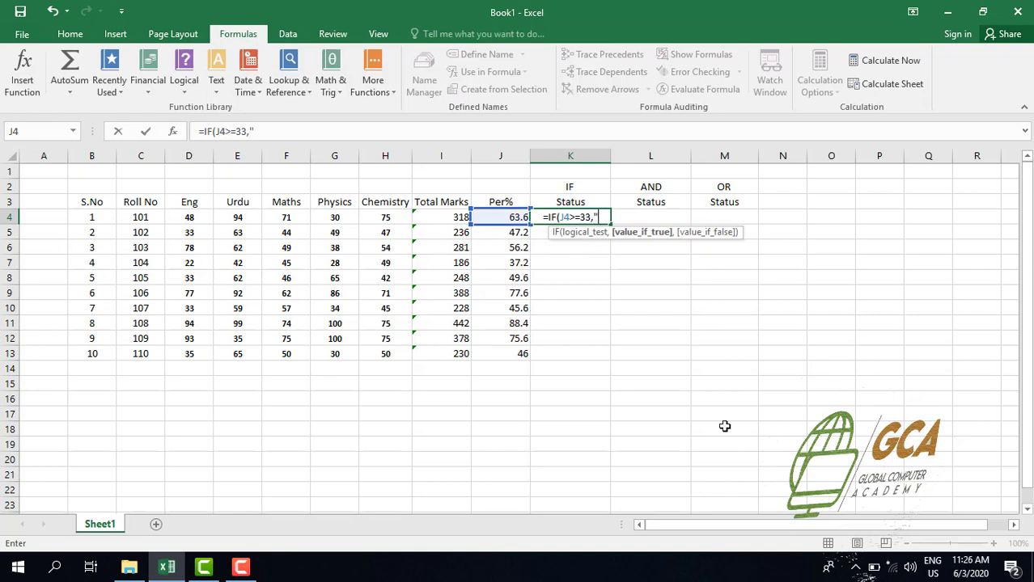
text(Pa)
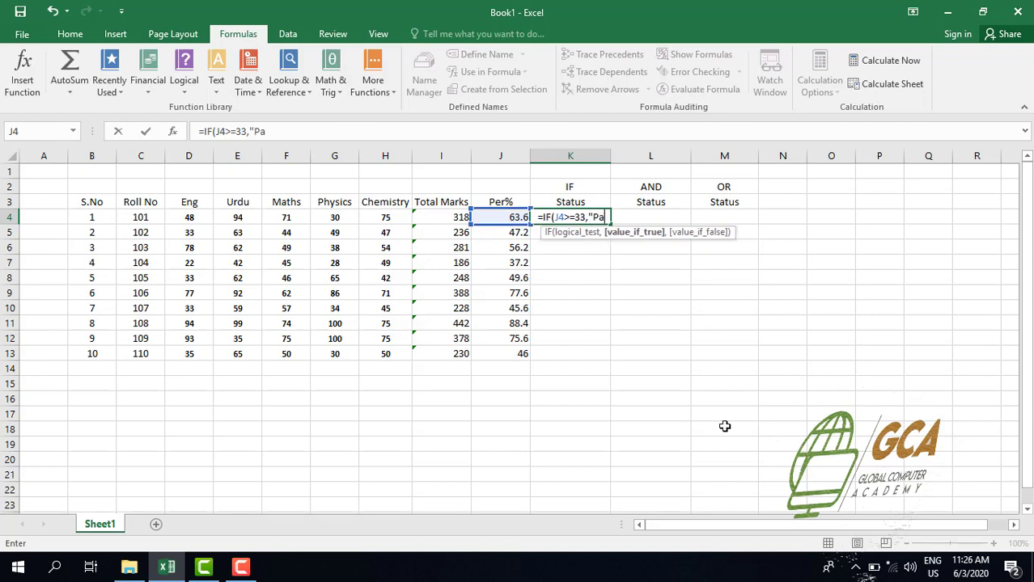
text(ss")
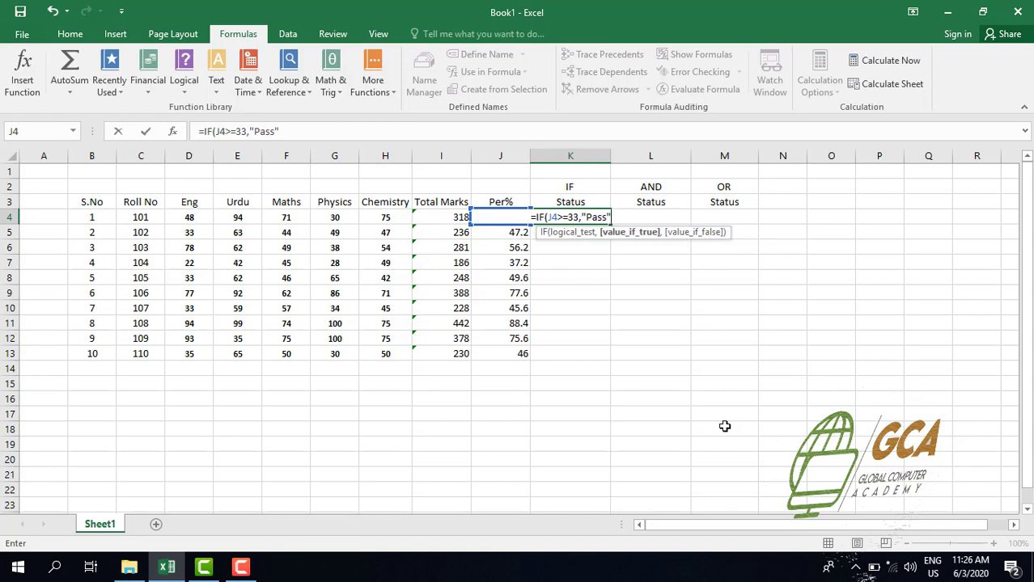
text(,)
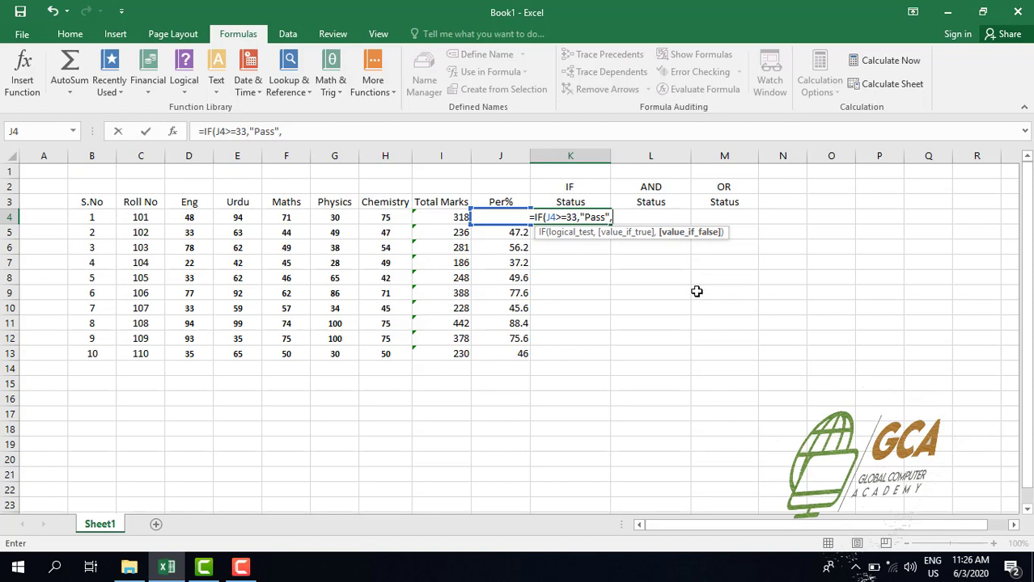
text(")
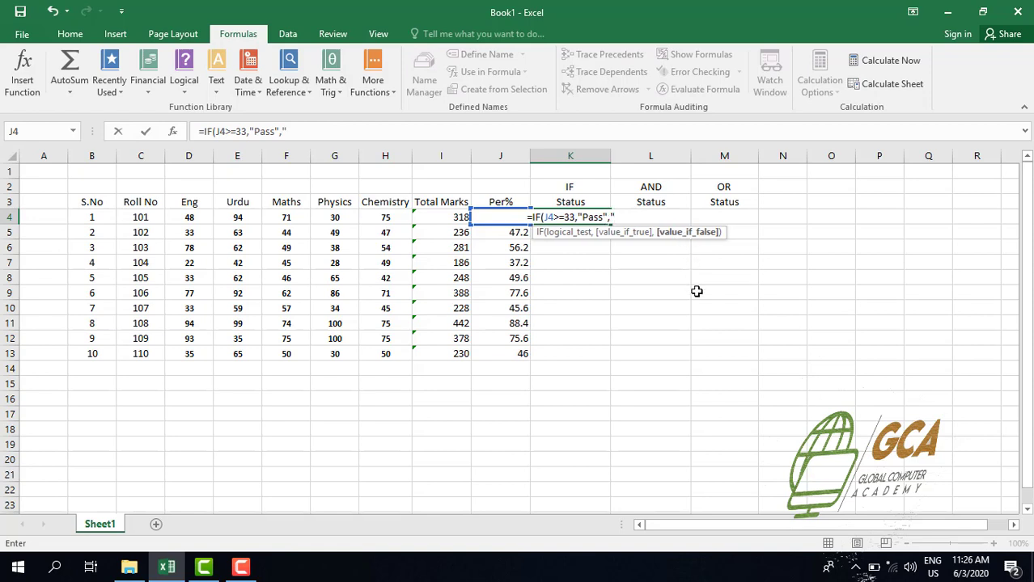
text(Fail)
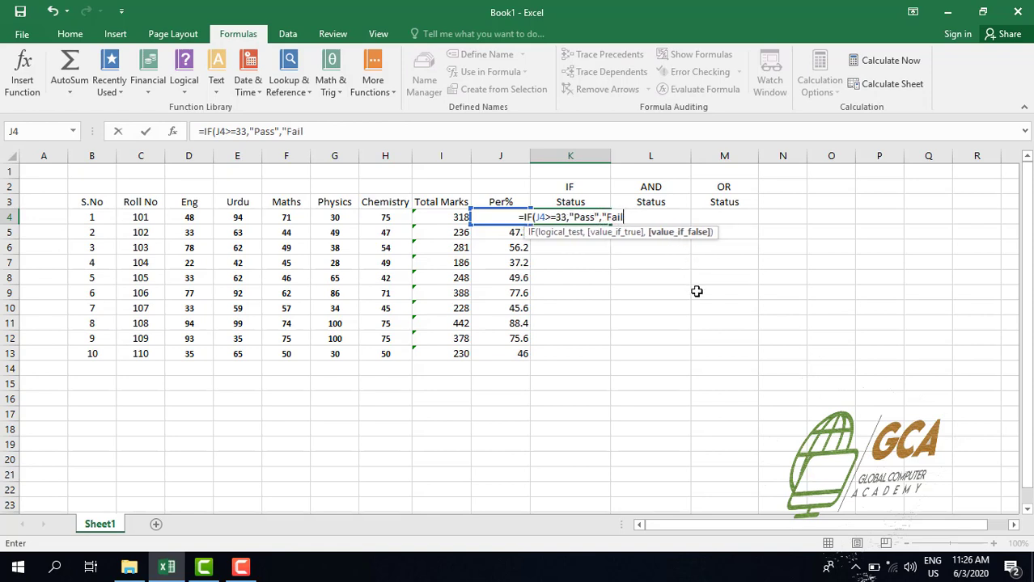
text(")
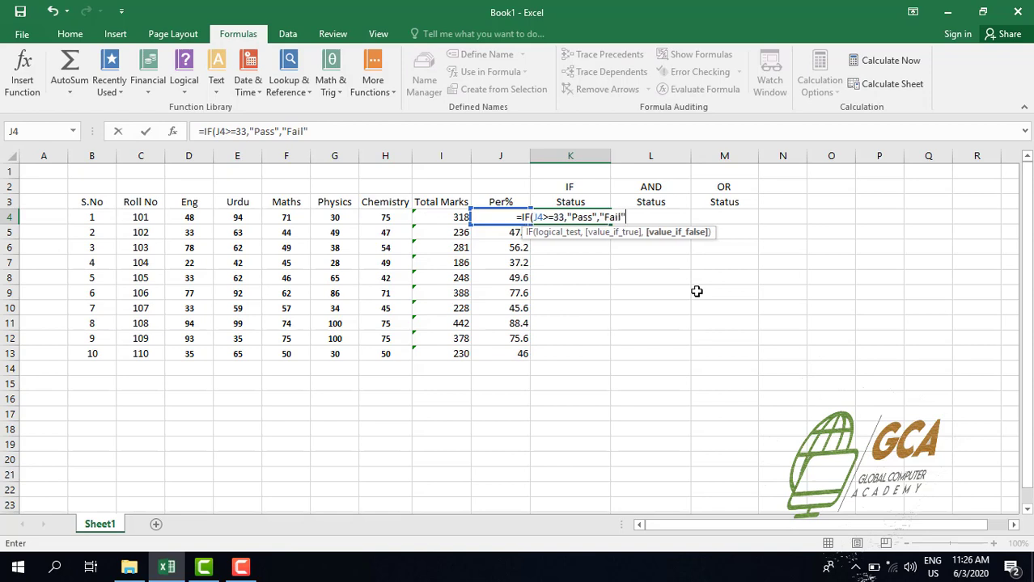
text())
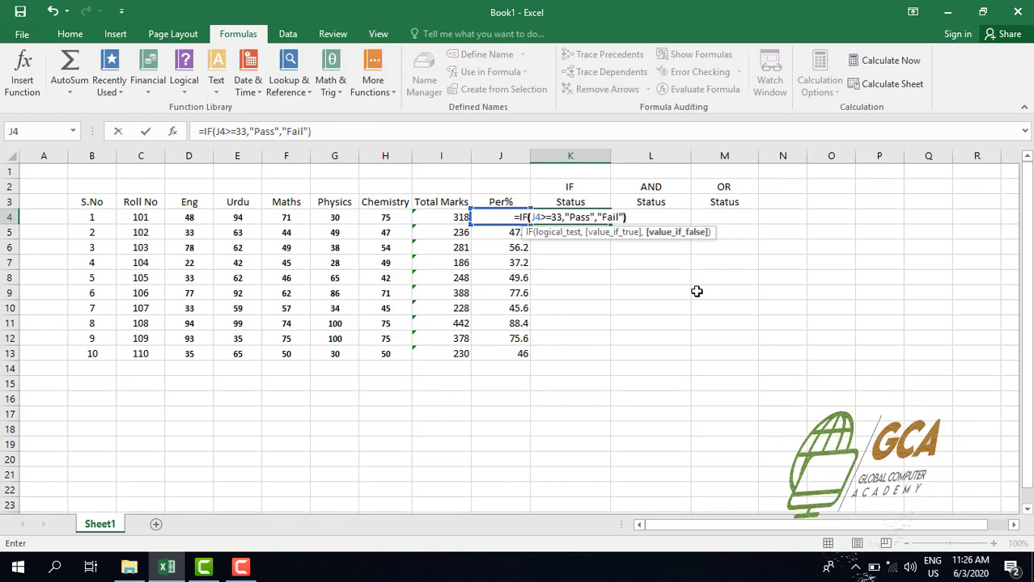
key(Return)
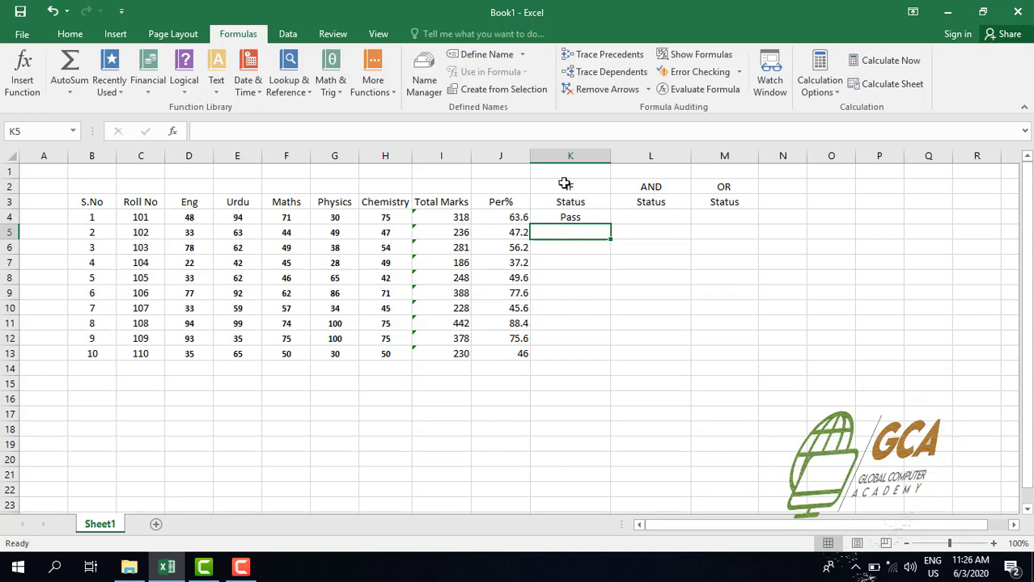
Fill the IF formula from K4 down the Status column to K13
click(566, 216)
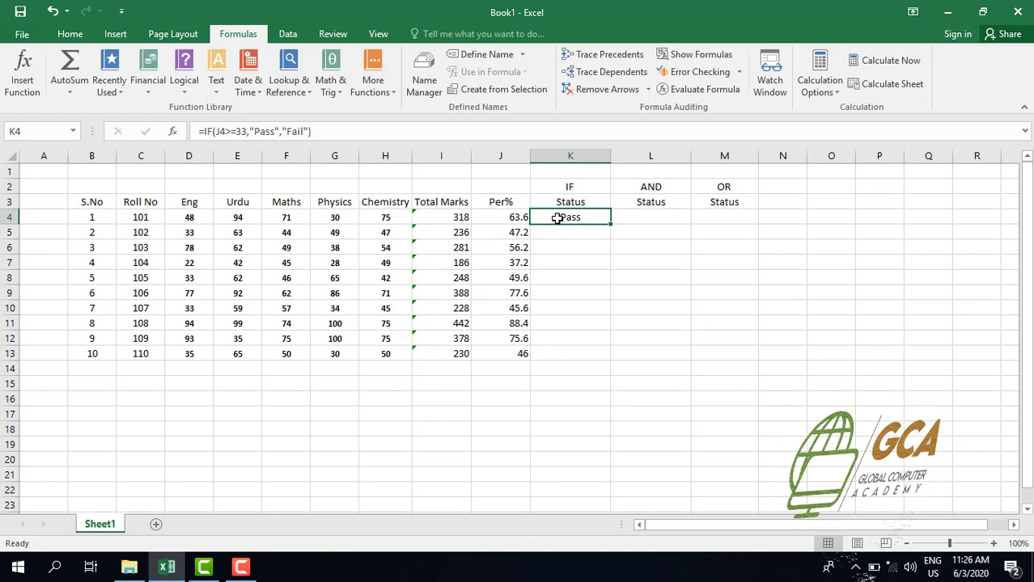
double_click(610, 224)
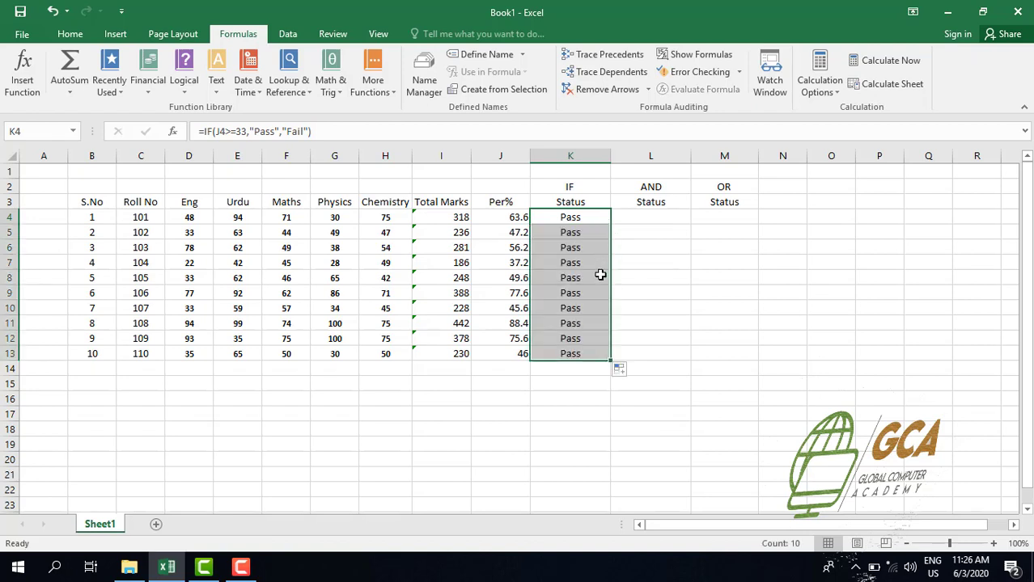
click(577, 394)
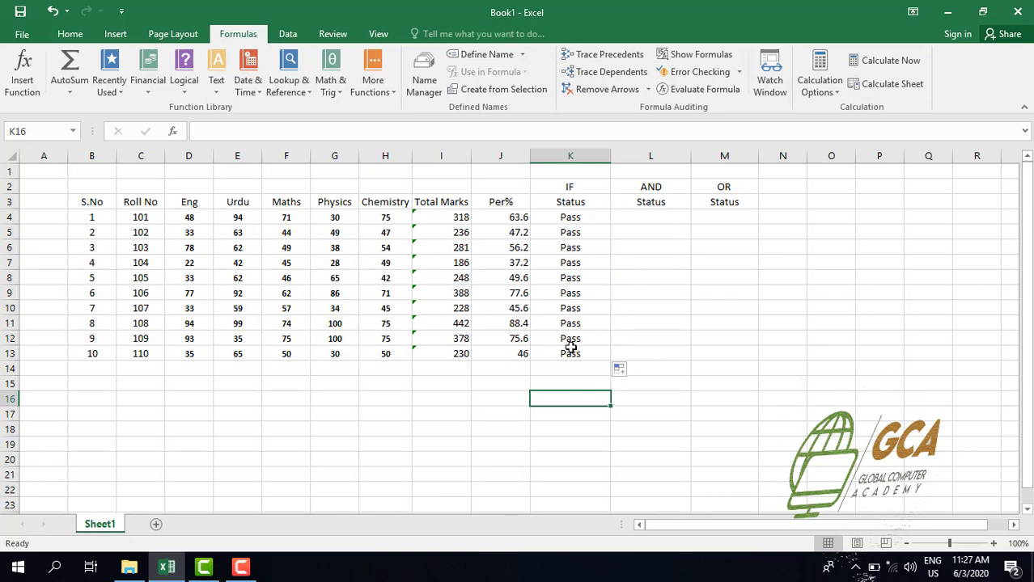
Change the ninth student's marks in row 12 to 35 in Eng, 25 in Urdu and 28 in Maths
click(500, 217)
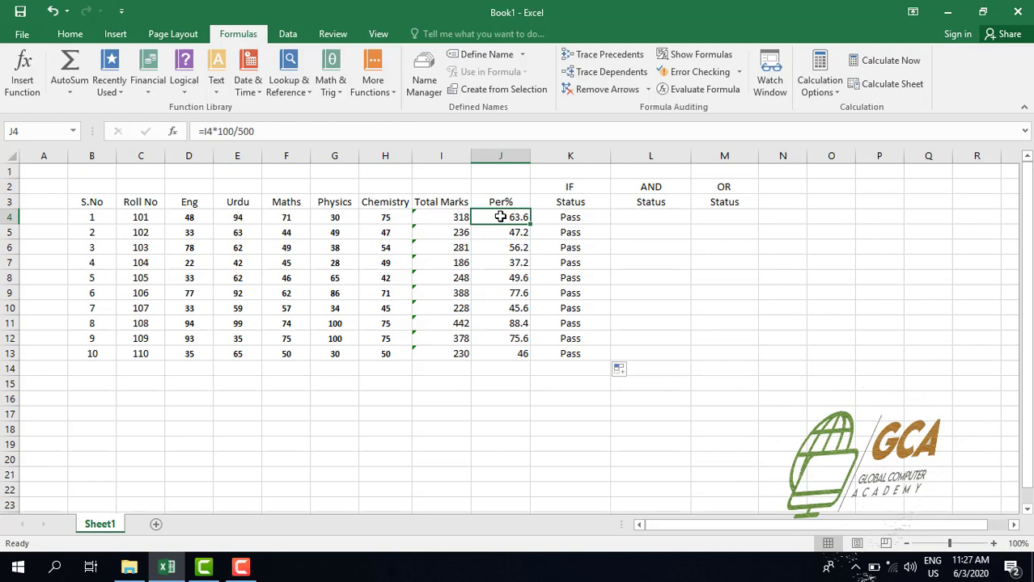
click(504, 353)
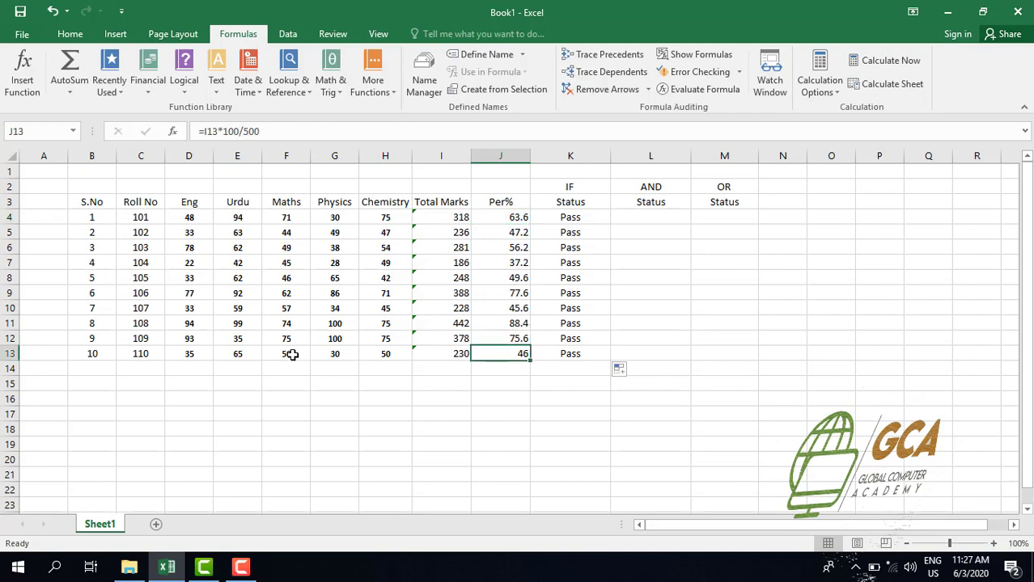
click(193, 354)
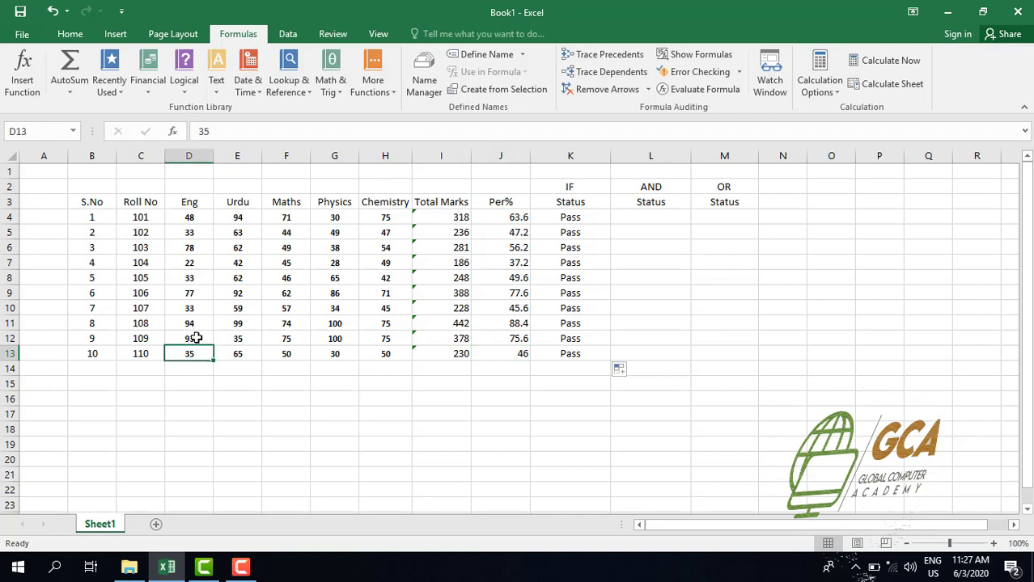
click(191, 338)
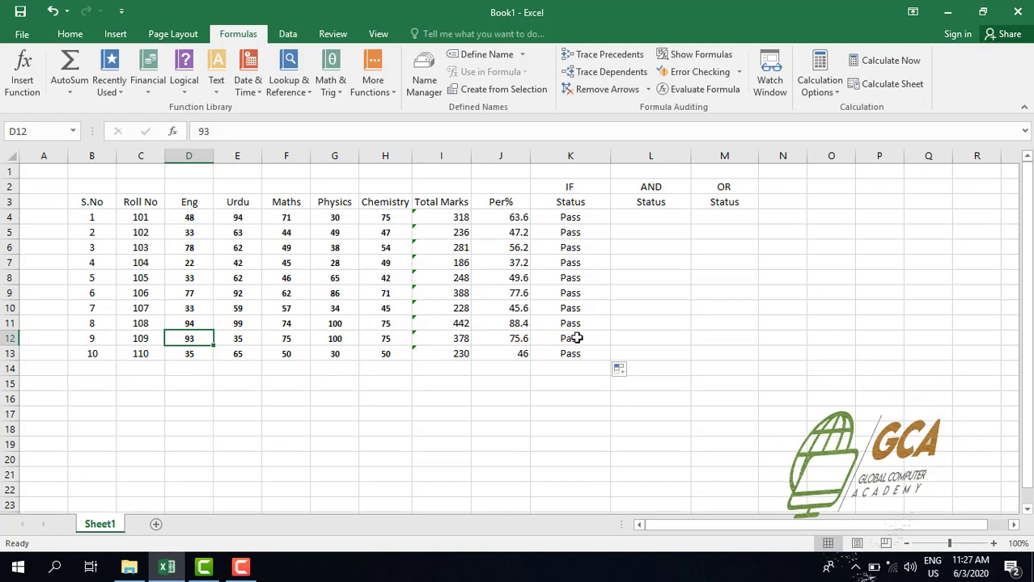
text(35)
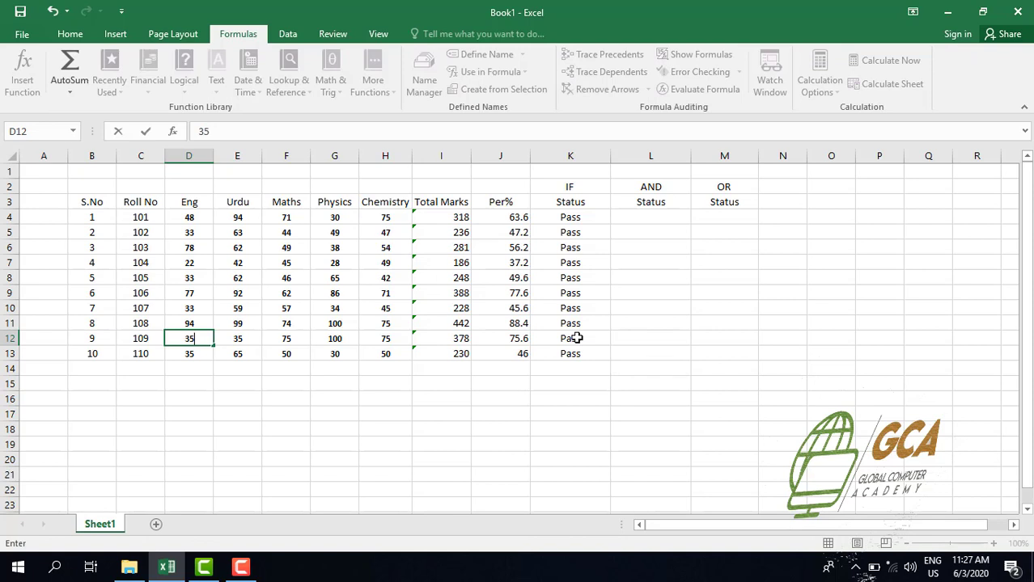
click(241, 335)
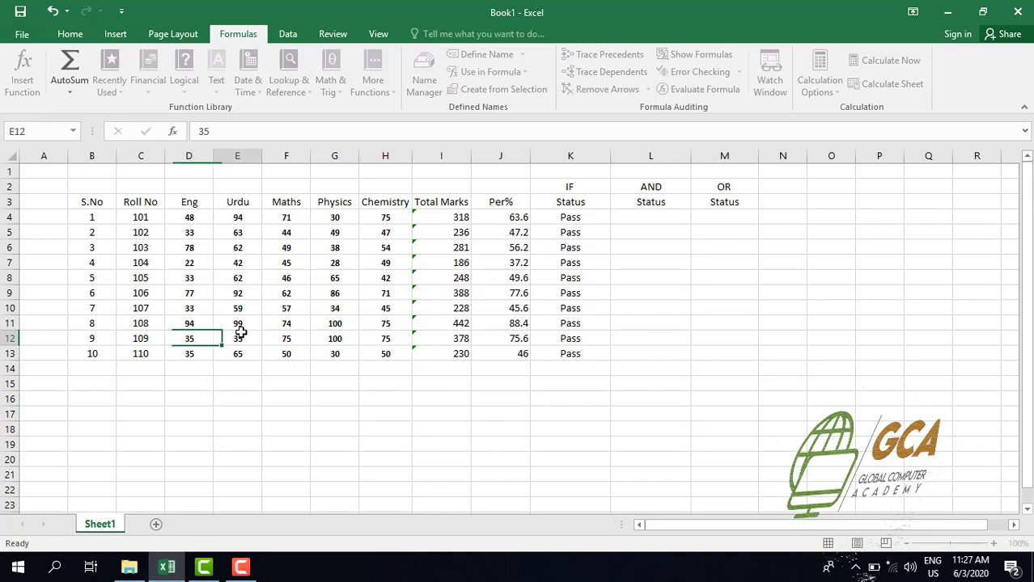
text(25)
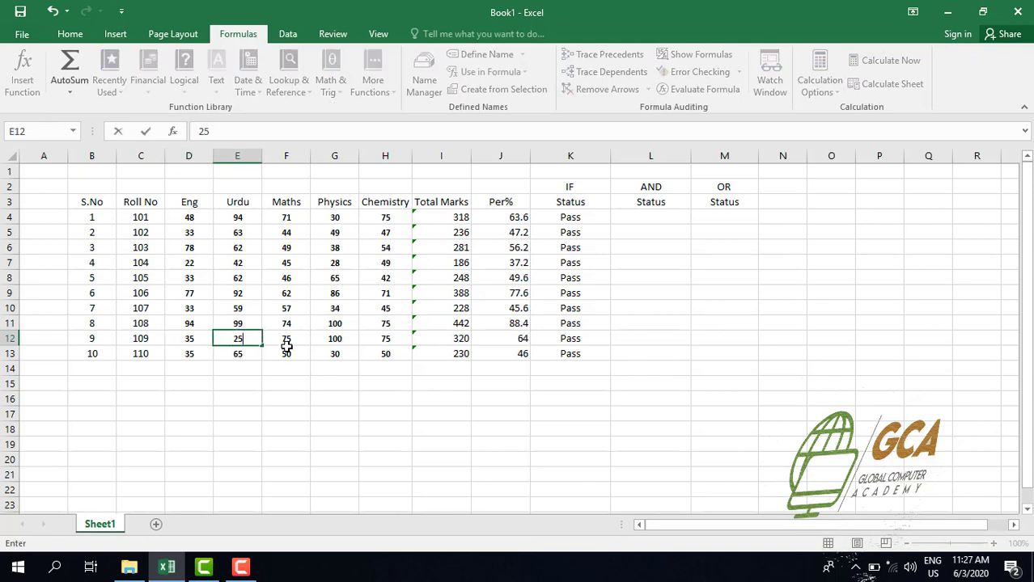
click(286, 341)
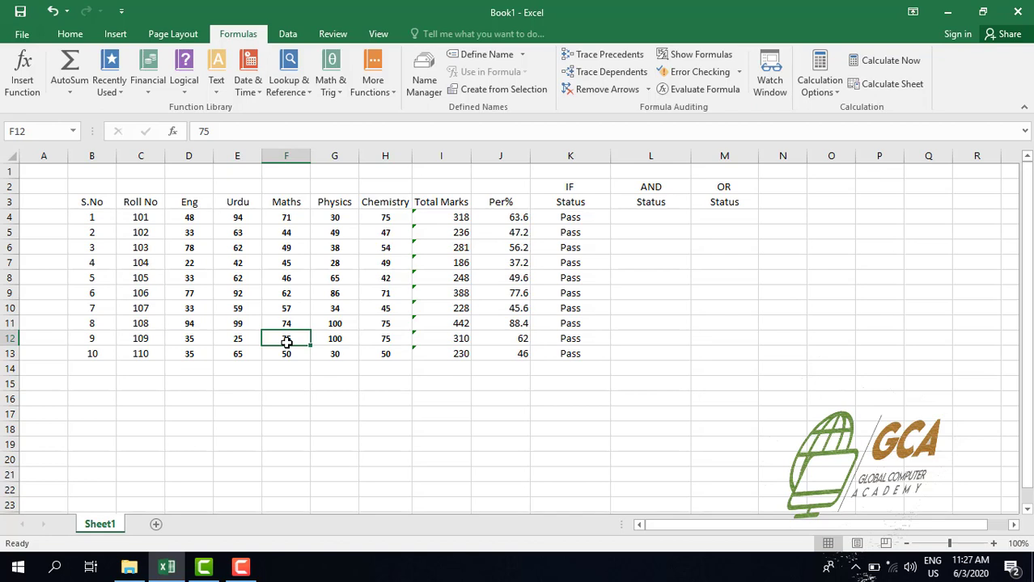
text(28)
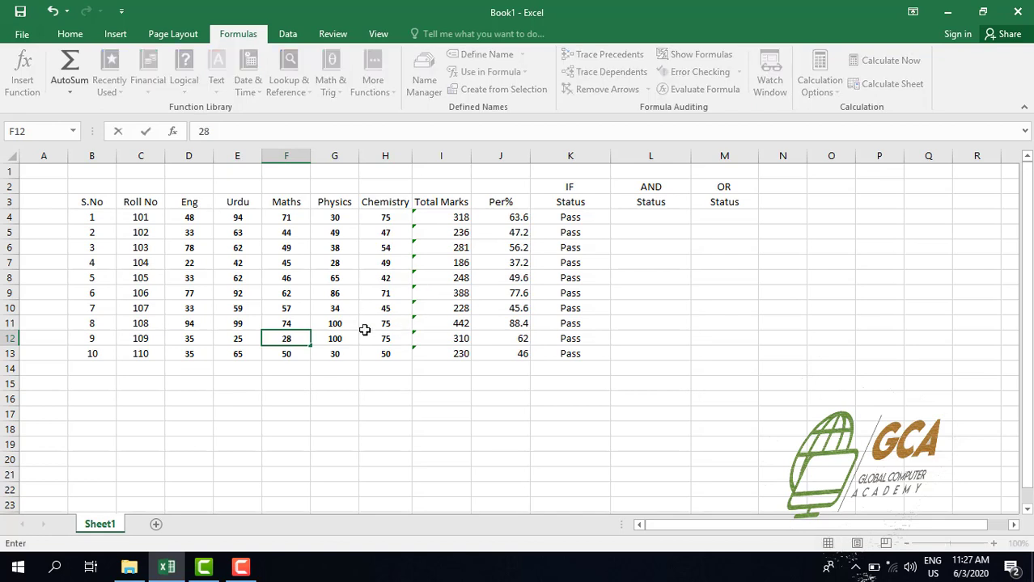
click(335, 338)
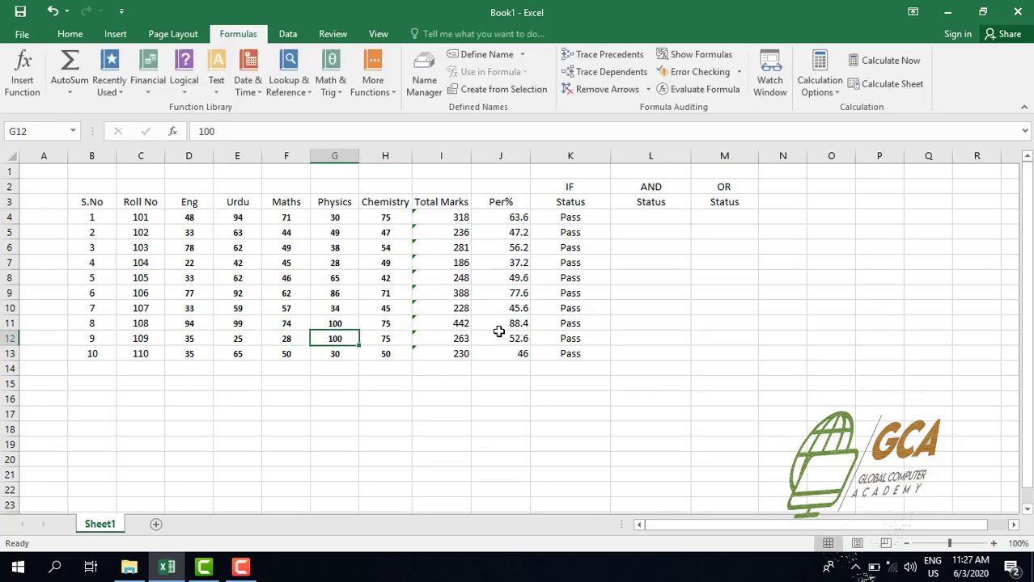
Change the ninth student's marks in row 12 to 20 in Physics and 23 in Chemistry
click(499, 333)
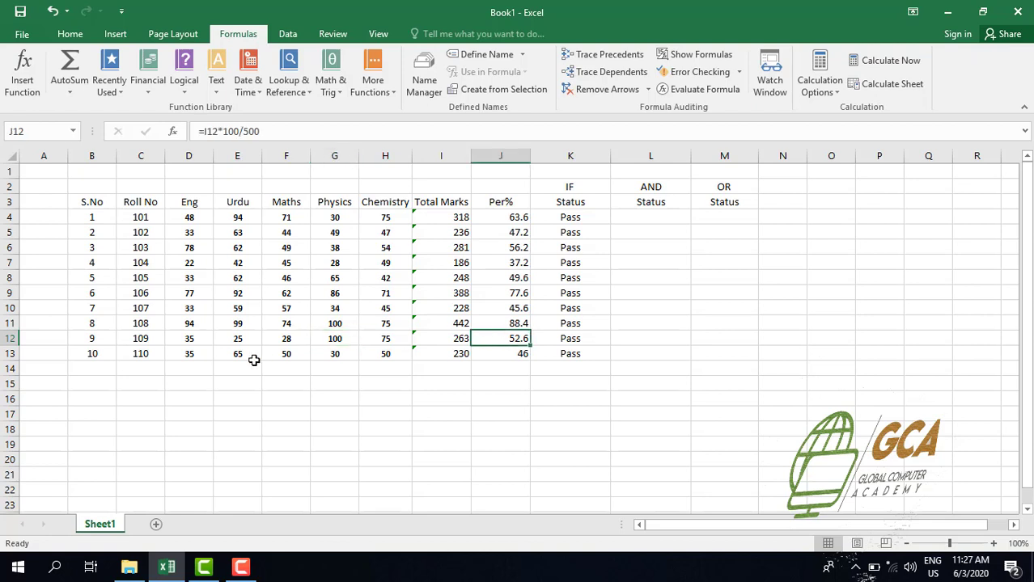
click(334, 338)
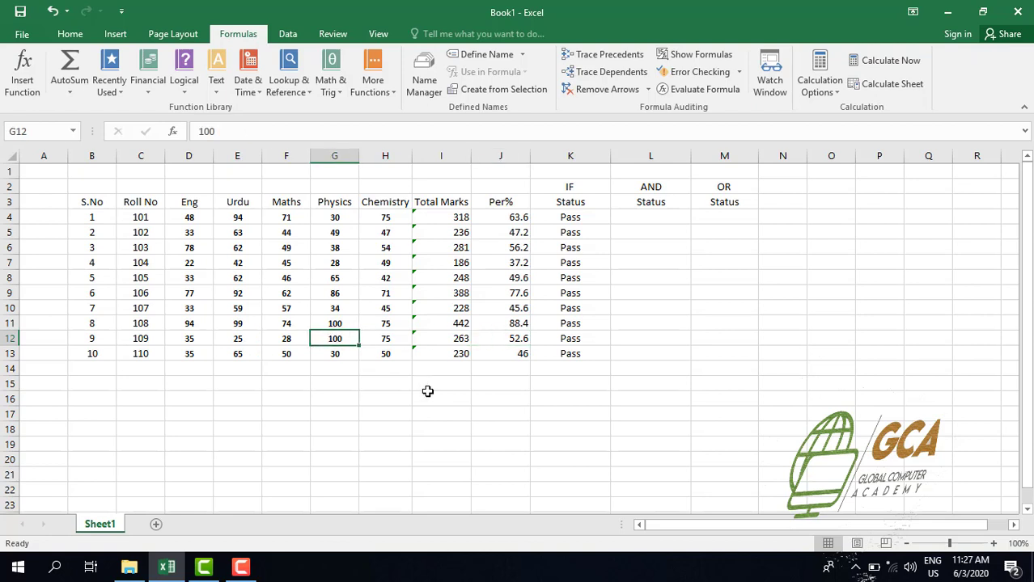
text(20)
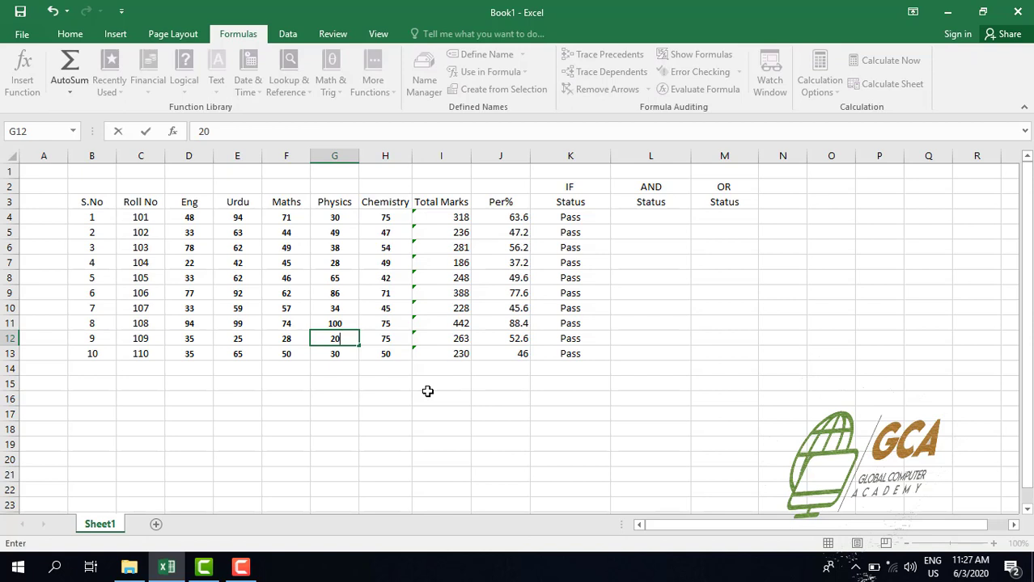
click(392, 338)
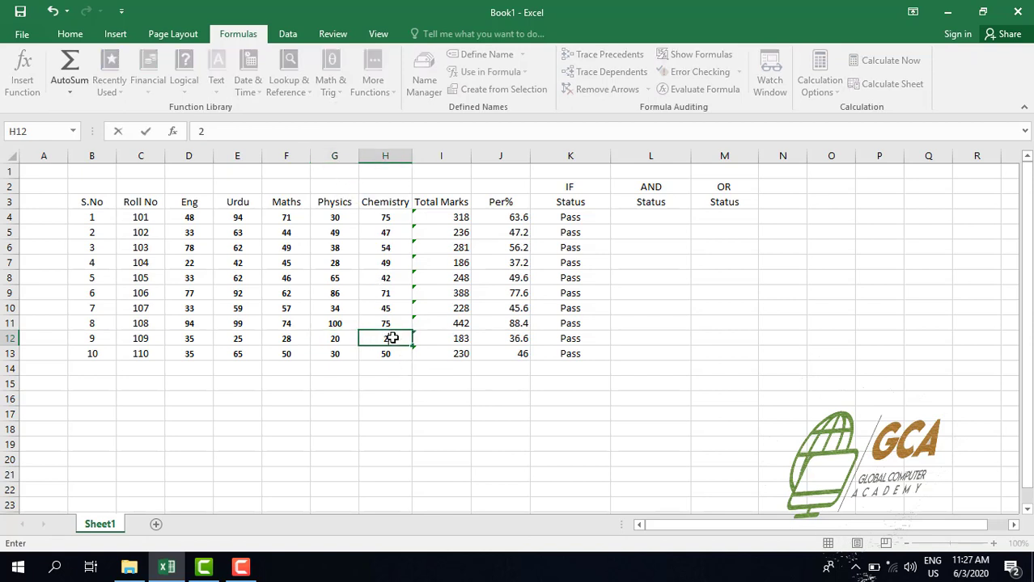
text(23)
click(537, 381)
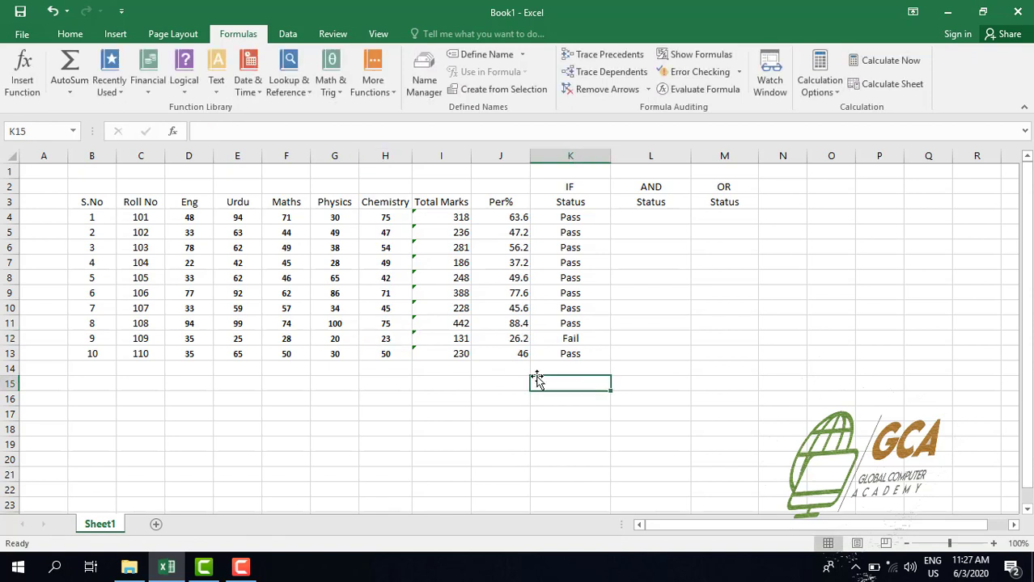
Examine the ninth student's percentage and IF status formula in row 12, and the first student's subject marks from Eng to Chemistry
click(506, 338)
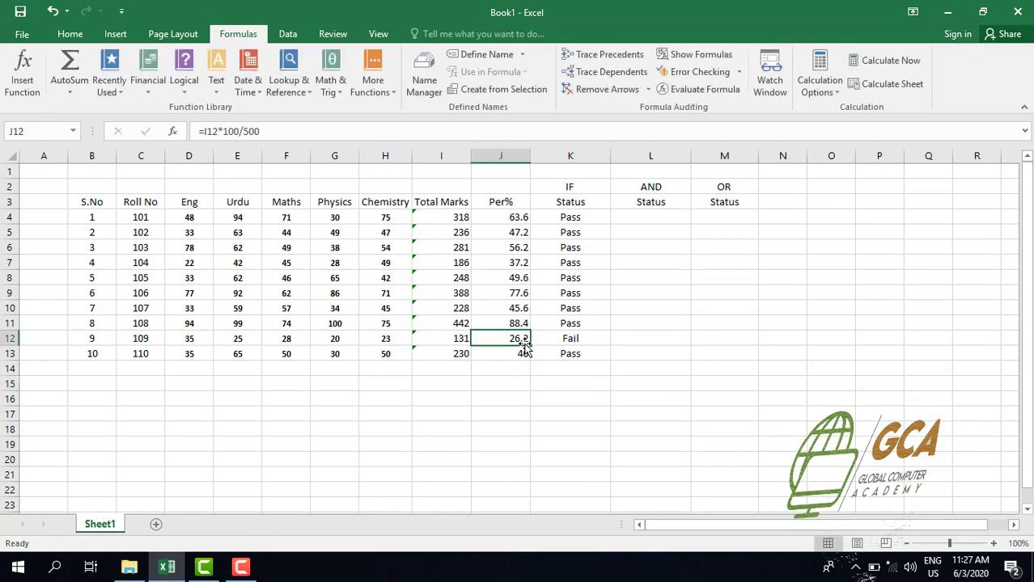
click(593, 338)
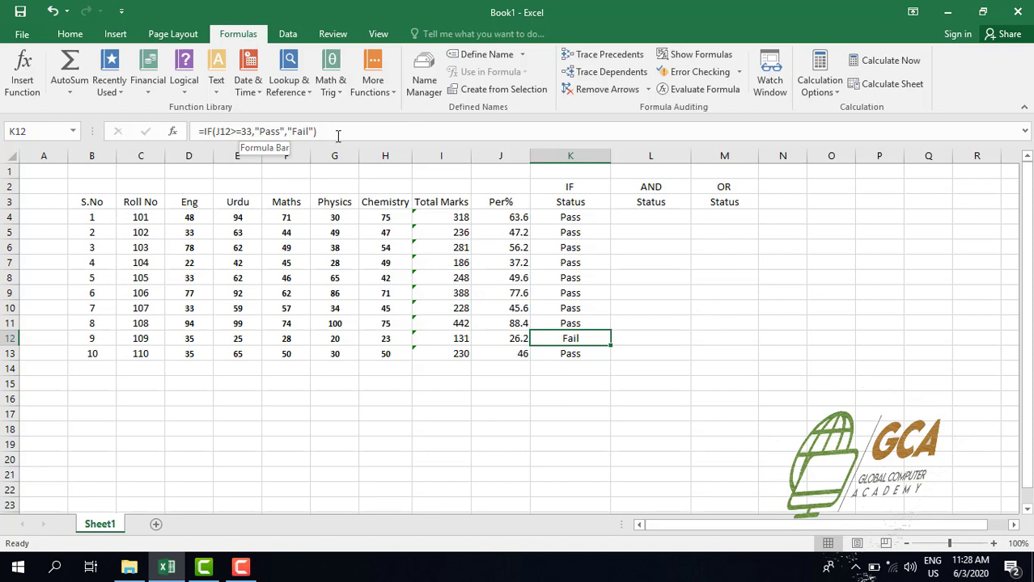
click(634, 340)
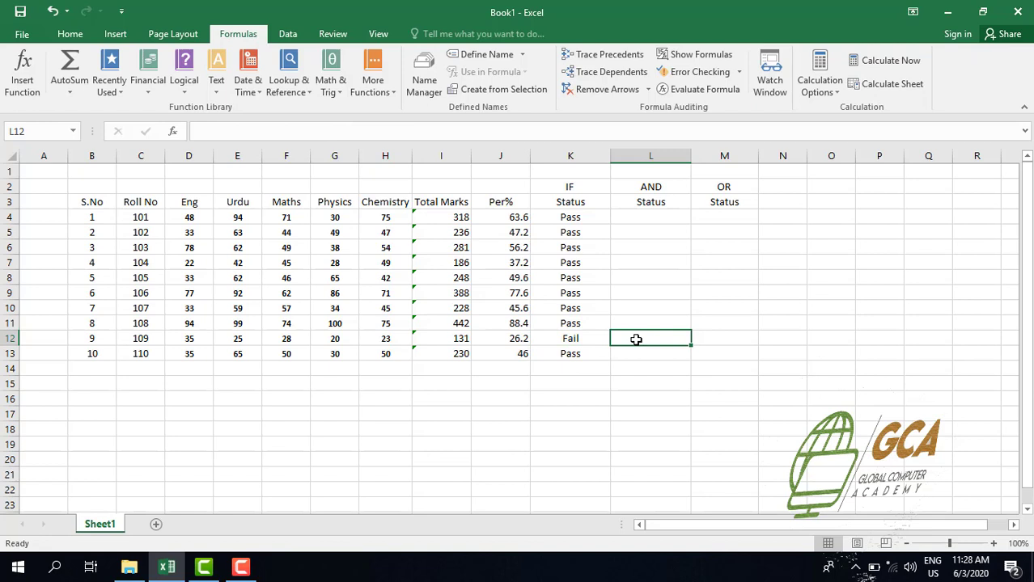
click(576, 340)
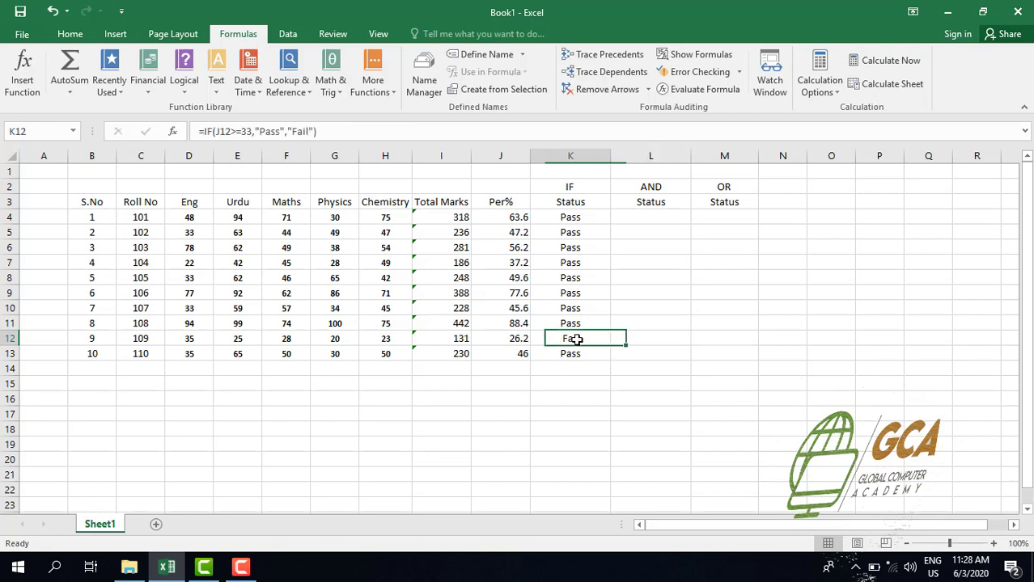
click(656, 336)
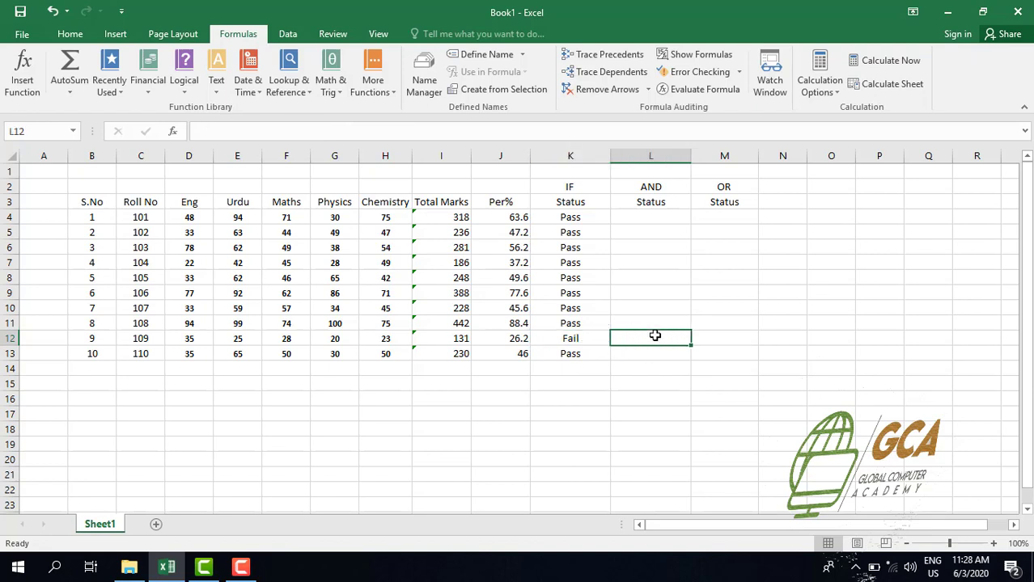
click(666, 220)
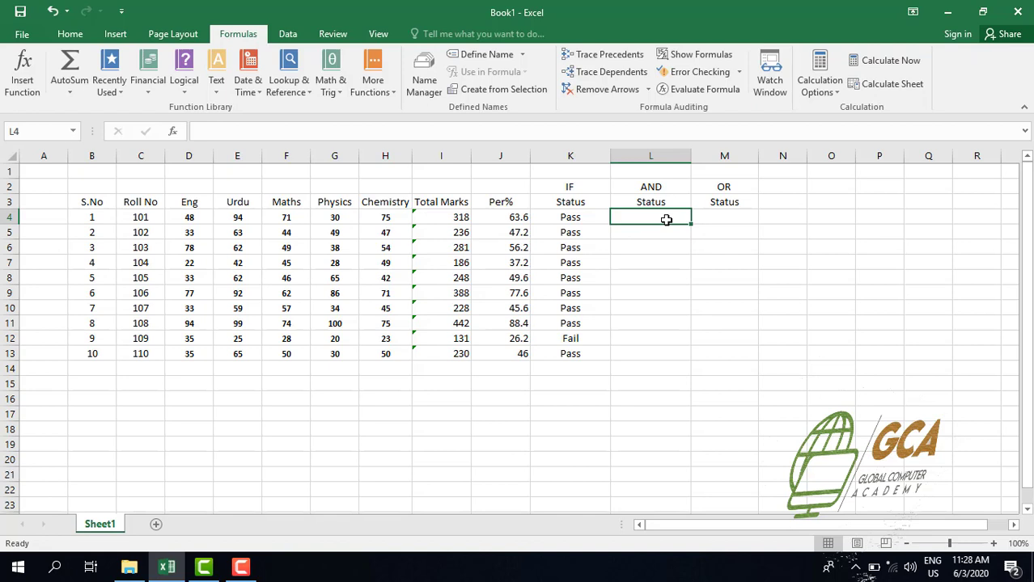
click(188, 219)
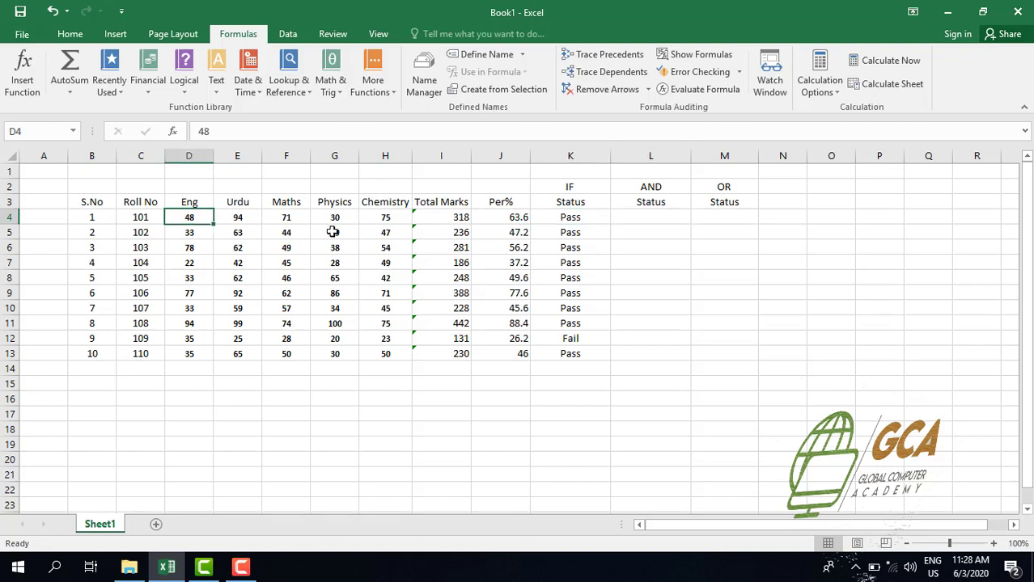
click(384, 220)
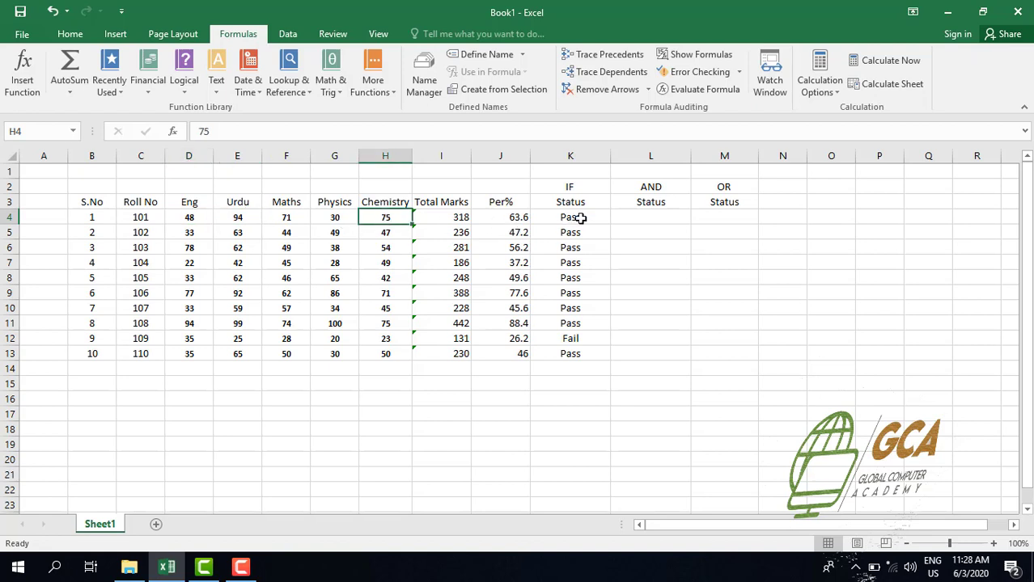
click(643, 224)
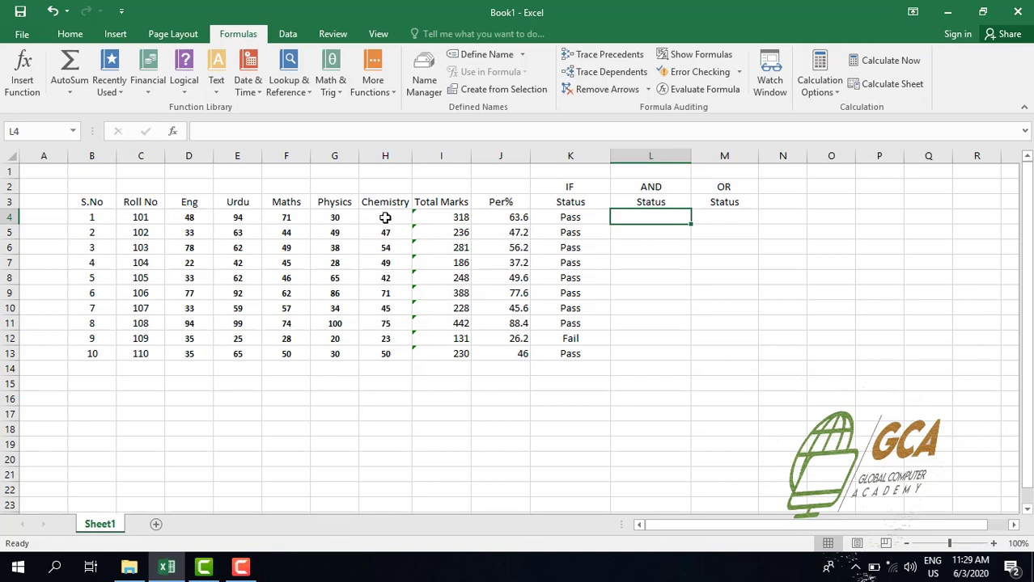
click(630, 243)
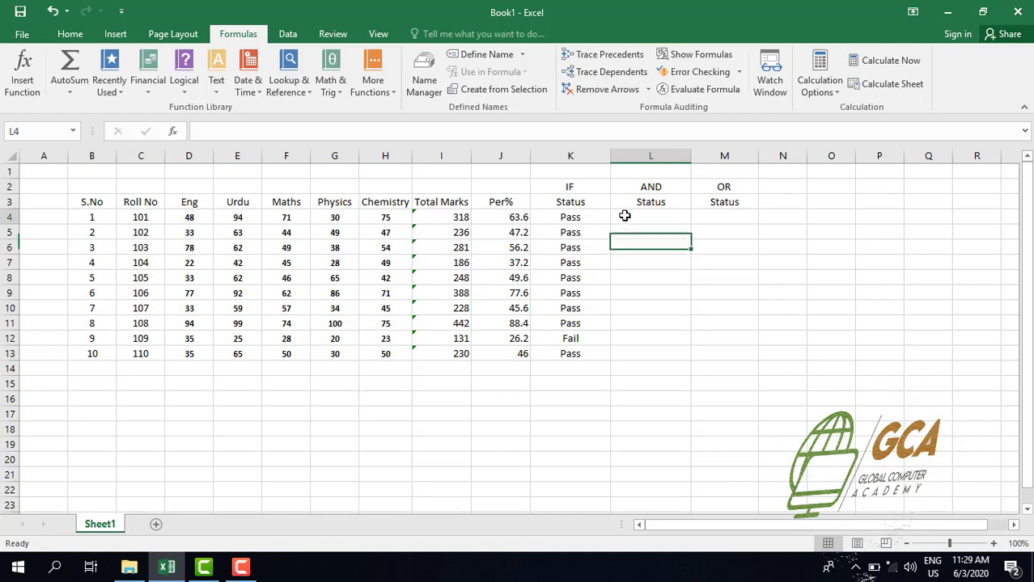
Start an IF formula with a nested AND function in L4, using D4>=33 as the first condition
click(624, 216)
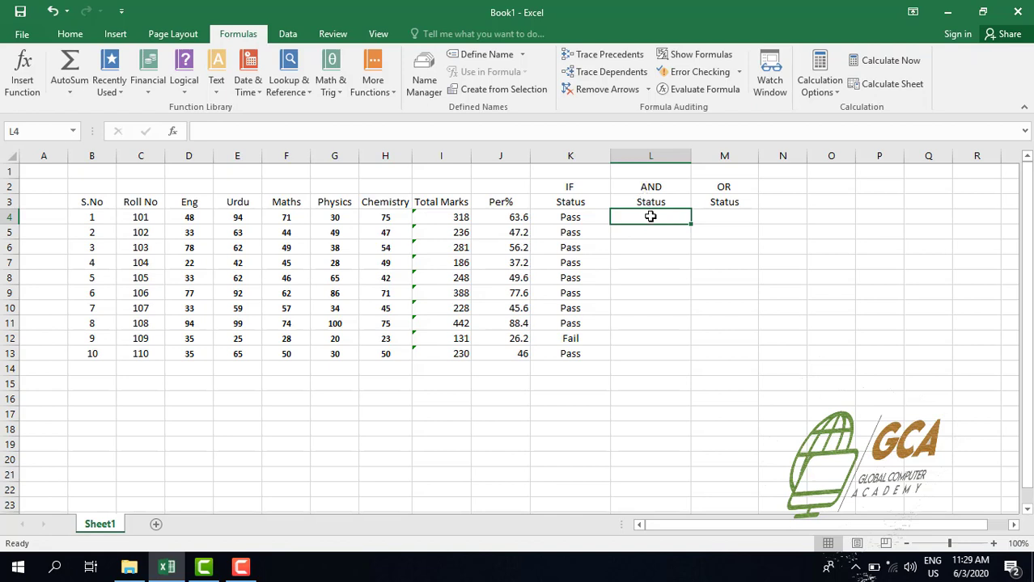
double_click(650, 217)
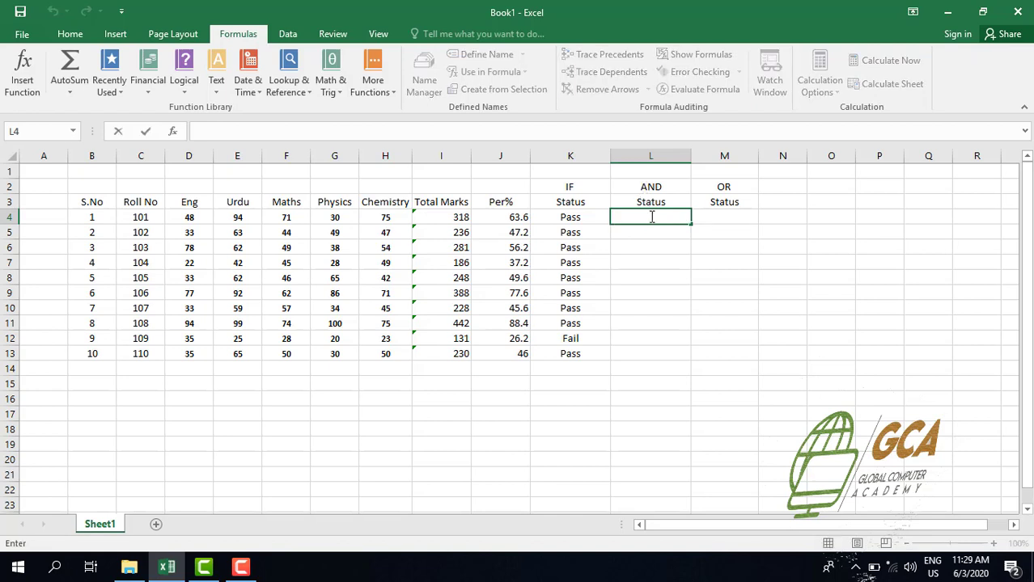
text(=If)
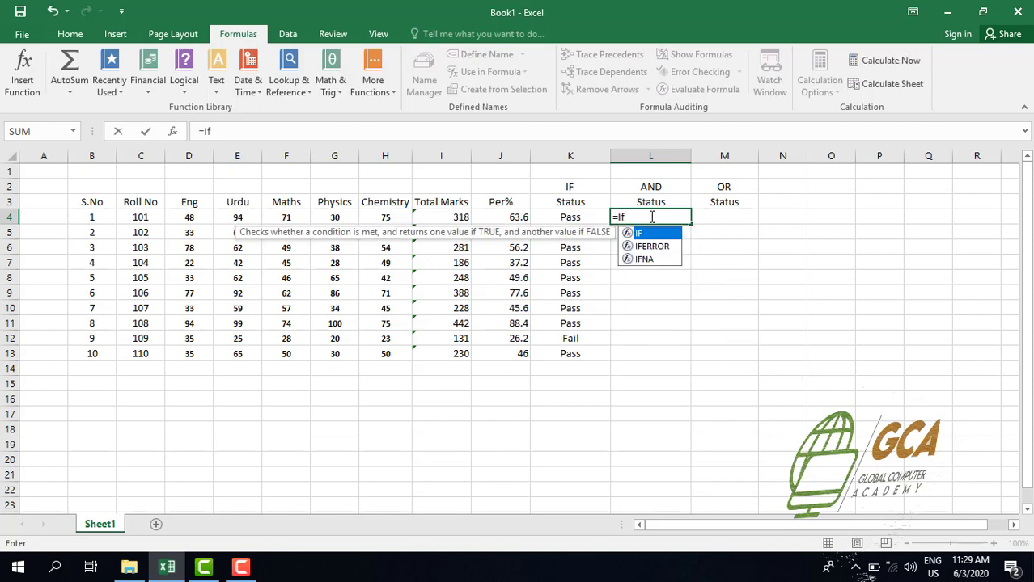
double_click(651, 234)
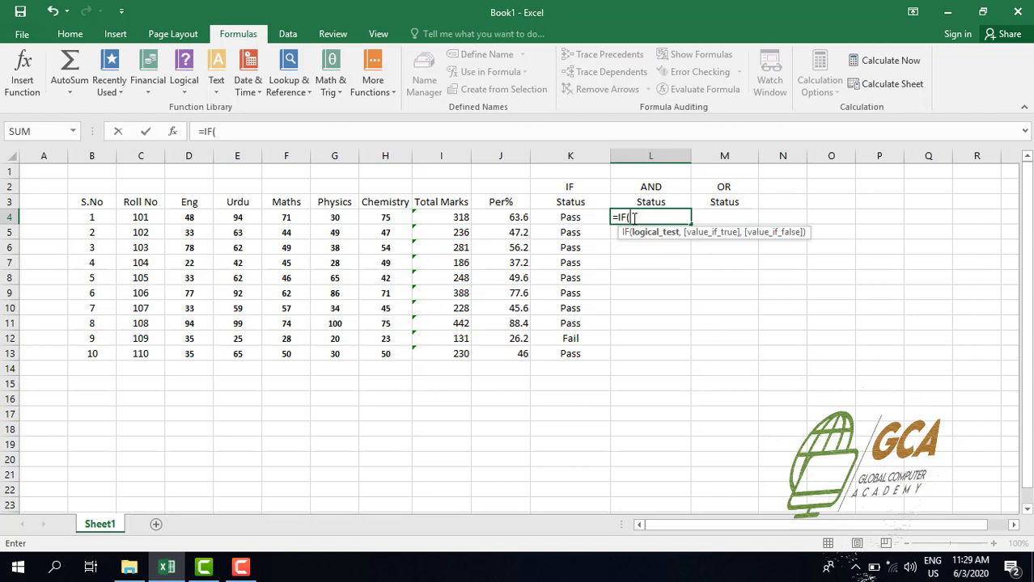
text(AN)
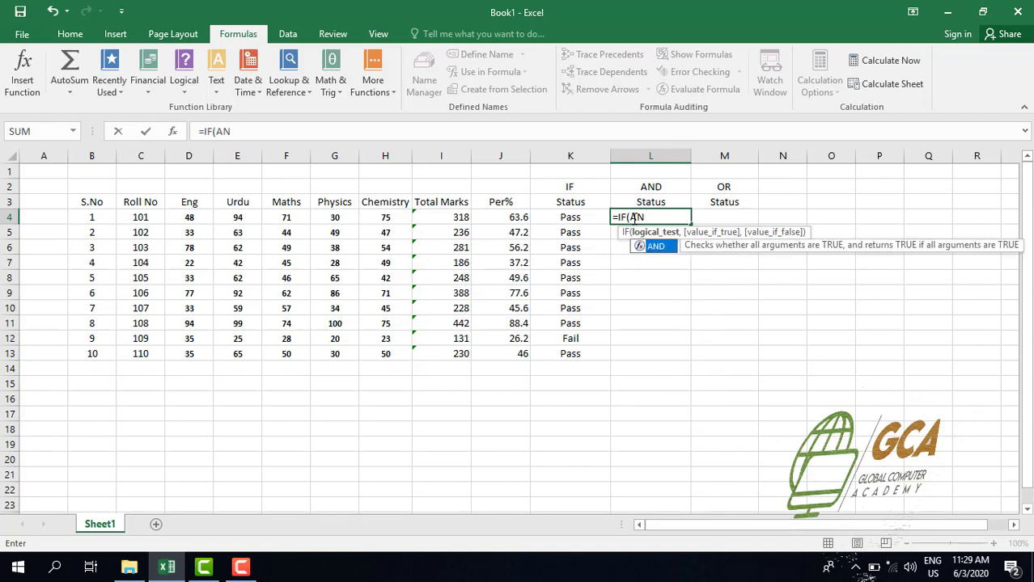
double_click(661, 247)
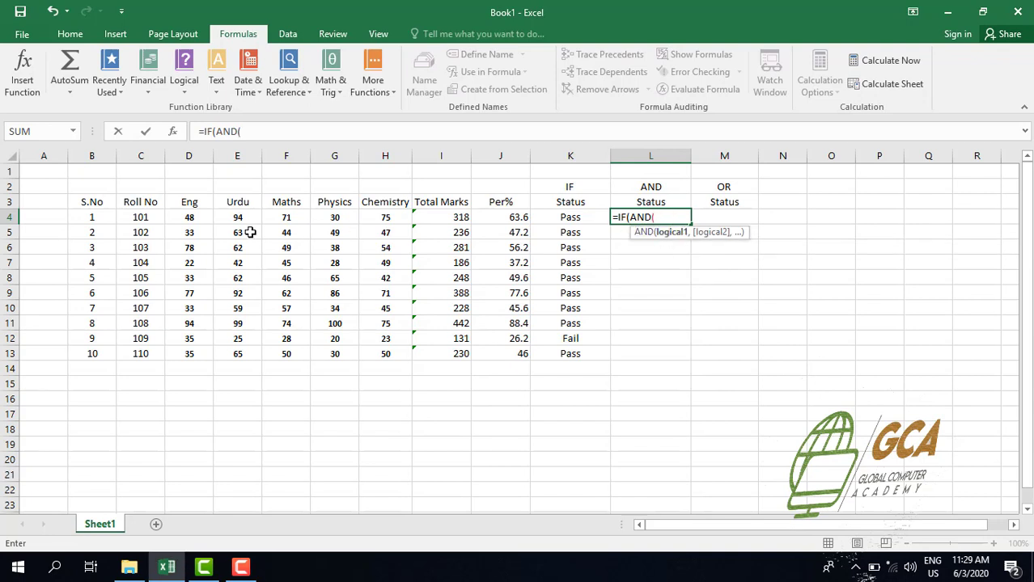
click(186, 220)
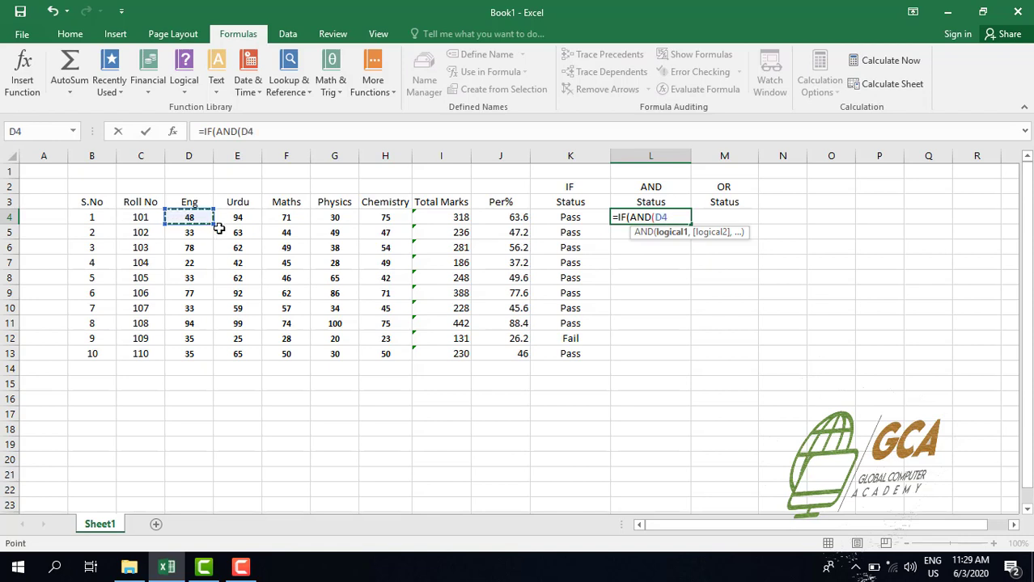
text(>=33,)
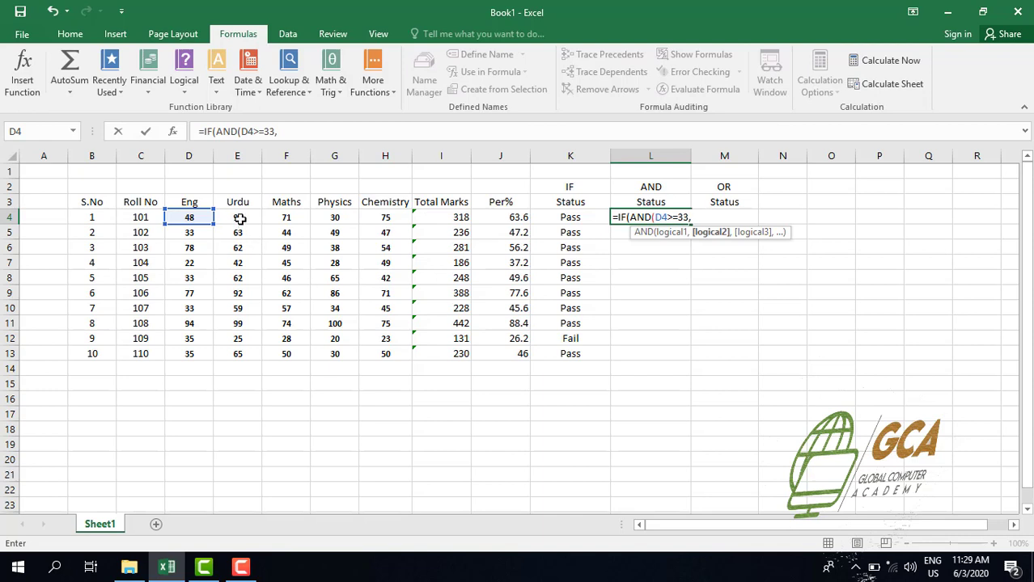
Add the Urdu and Maths conditions E4>=33 and F4>=33 to the AND function in L4
click(240, 219)
text(>)
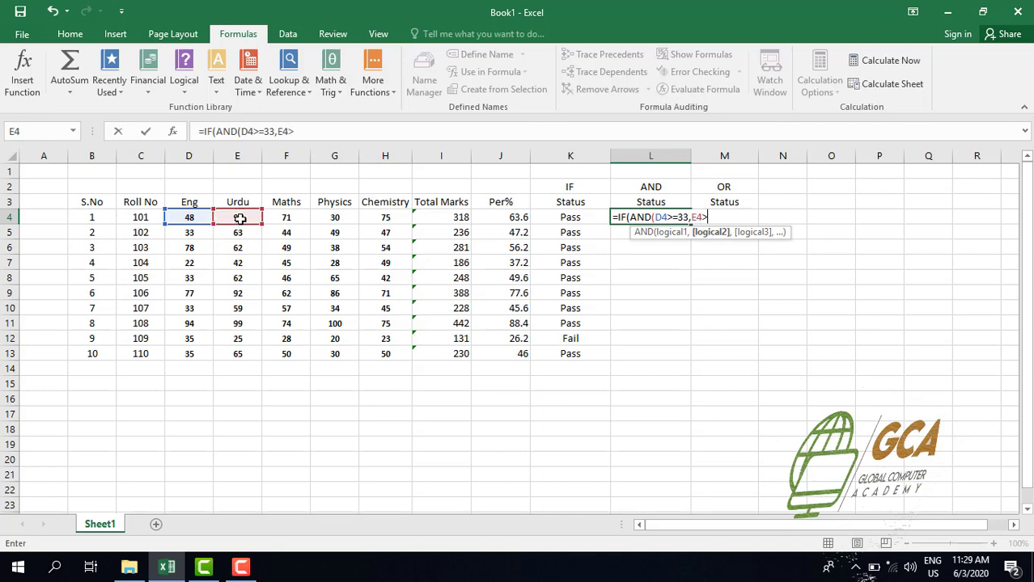
text(=33,)
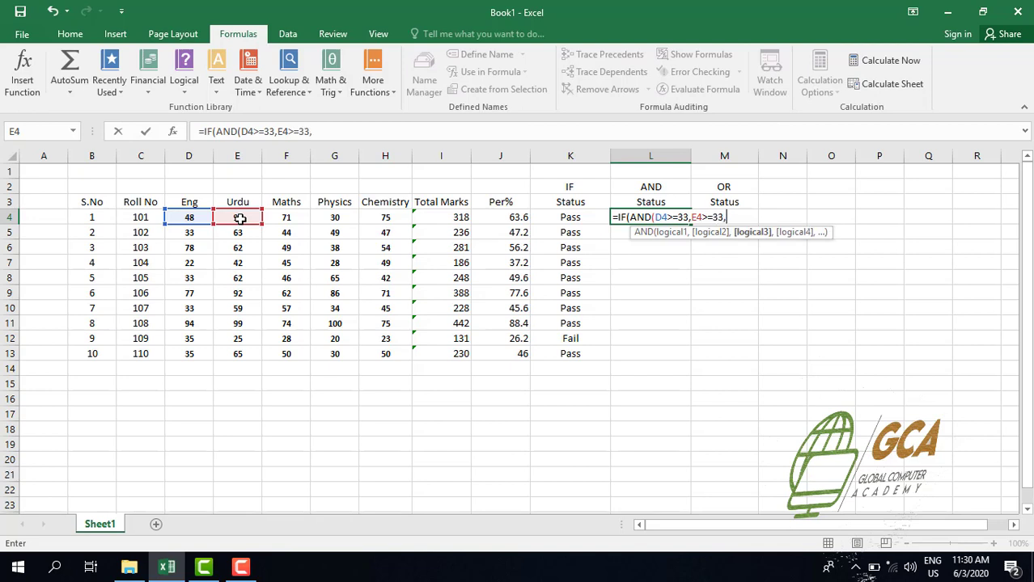
click(296, 218)
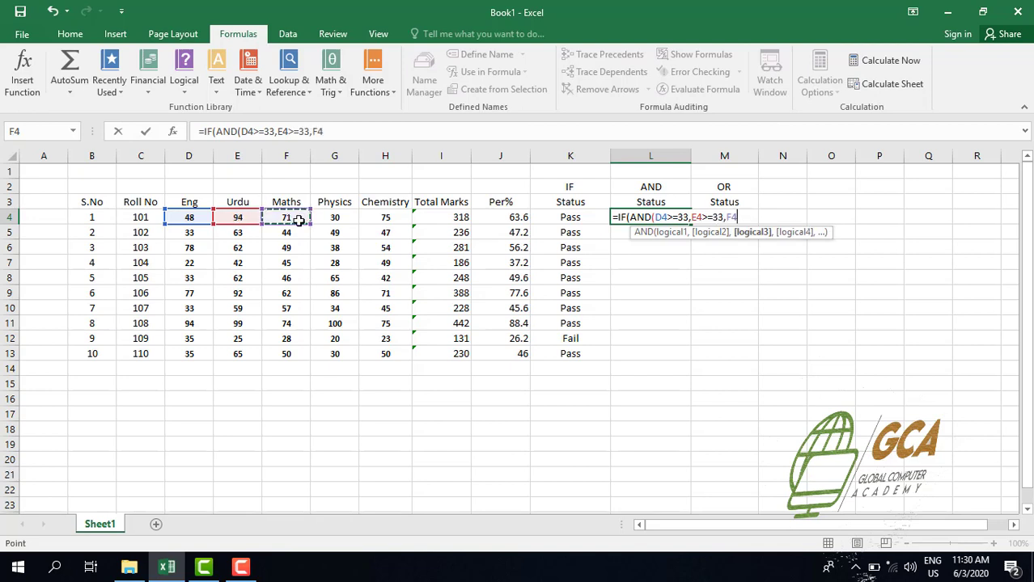
text(>)
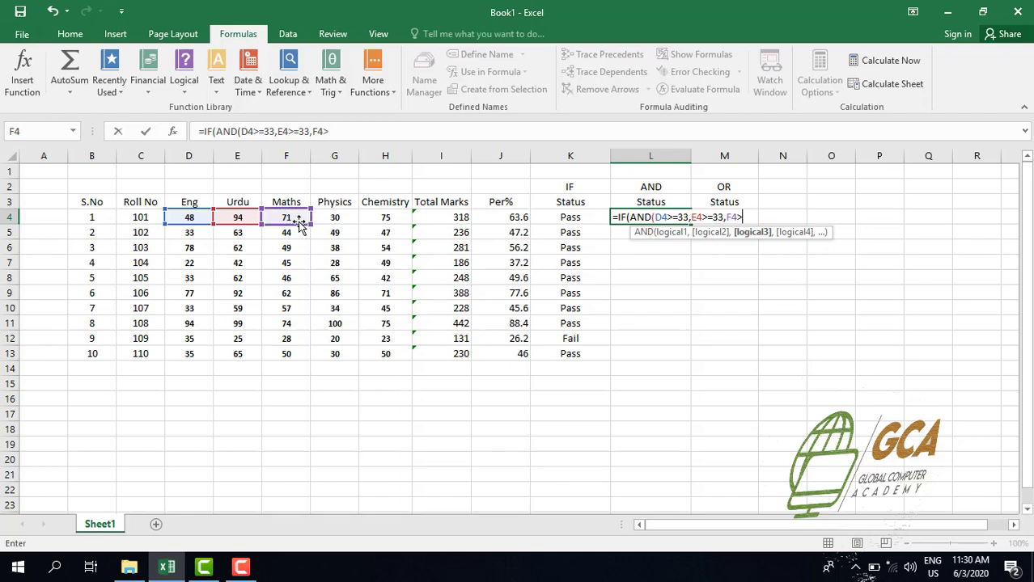
text(=33,)
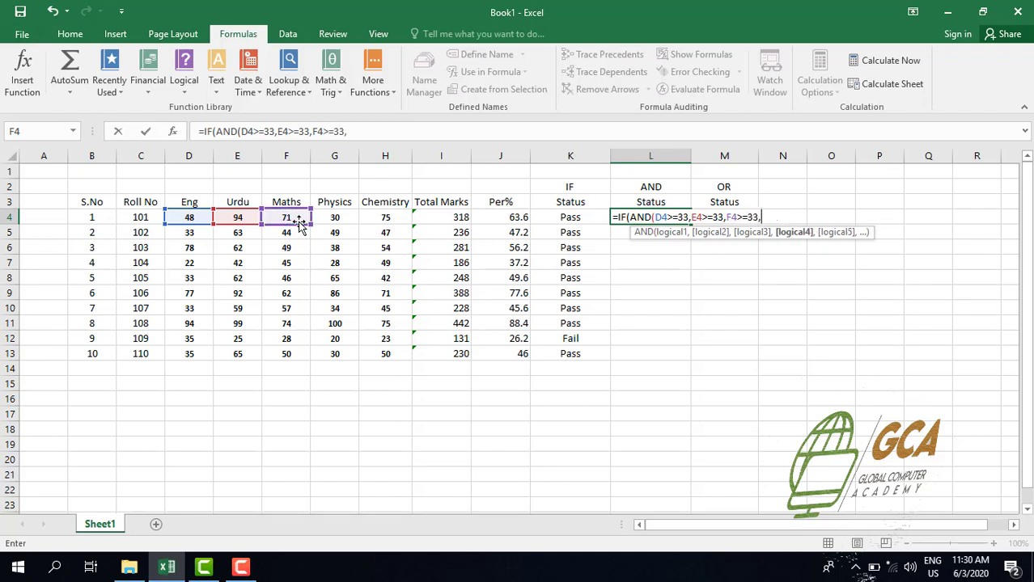
Add the Physics and Chemistry conditions G4>=33 and H4>=33 in L4 and close the AND function
click(341, 216)
text(>=)
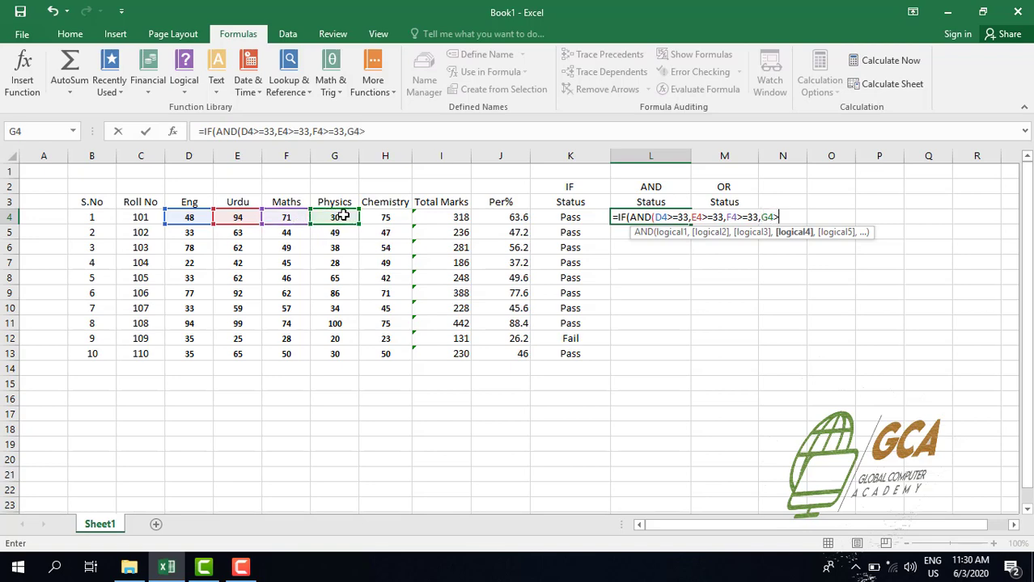
text(33,)
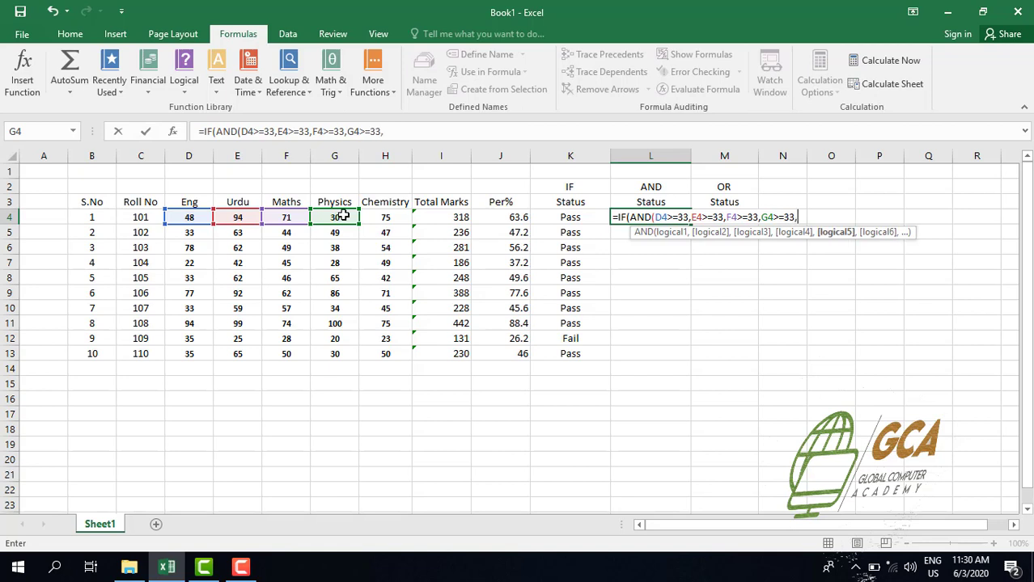
click(380, 220)
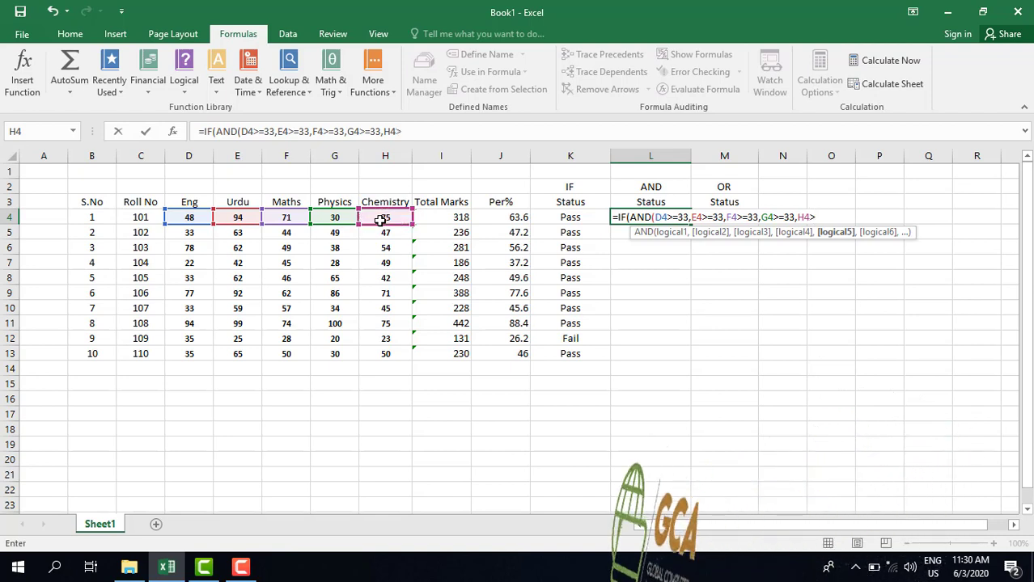
text(>=33)
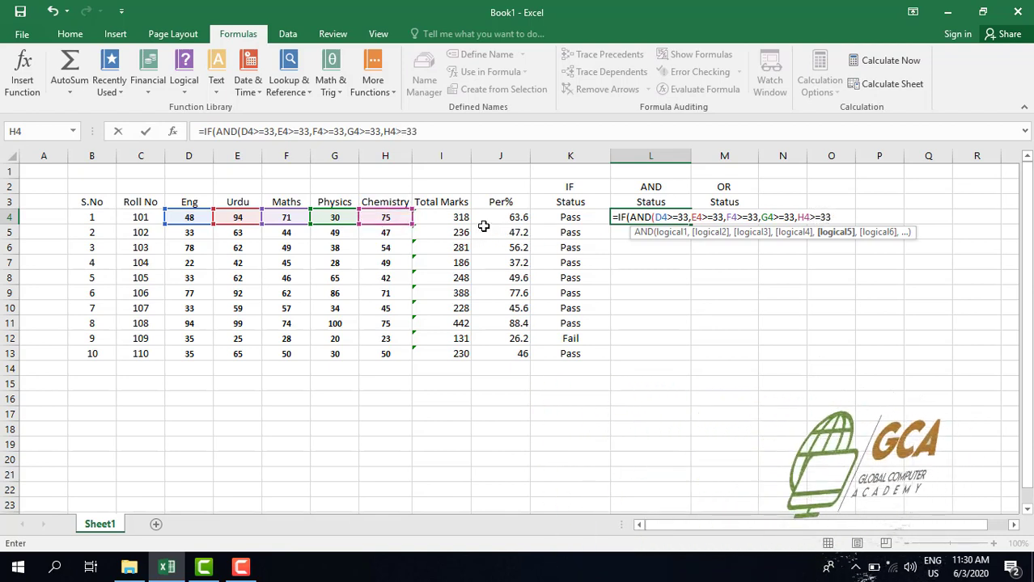
text())
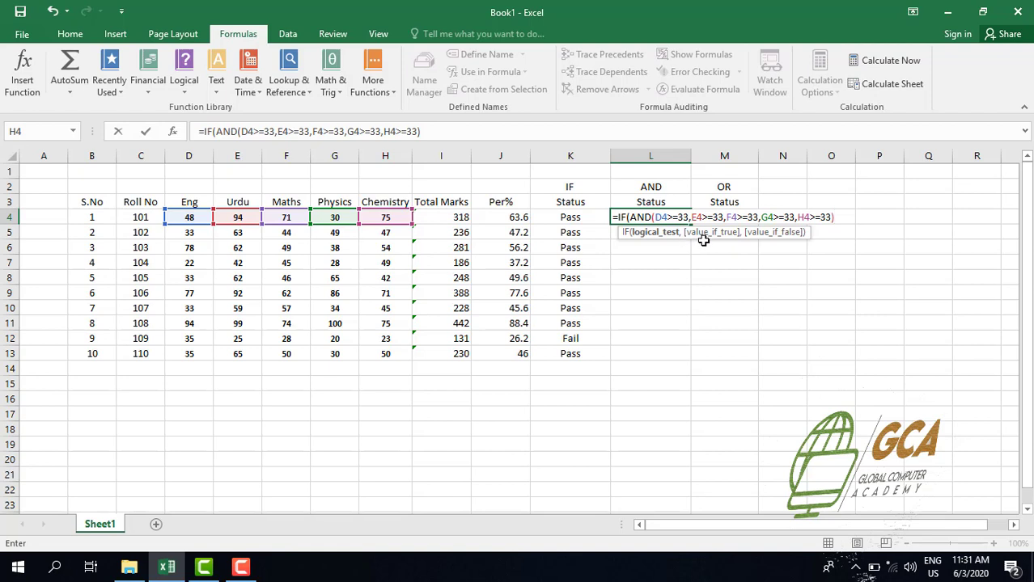
Complete the IF formula in L4 with "Pass" as the true value and "Fail" as the false value
text(,)
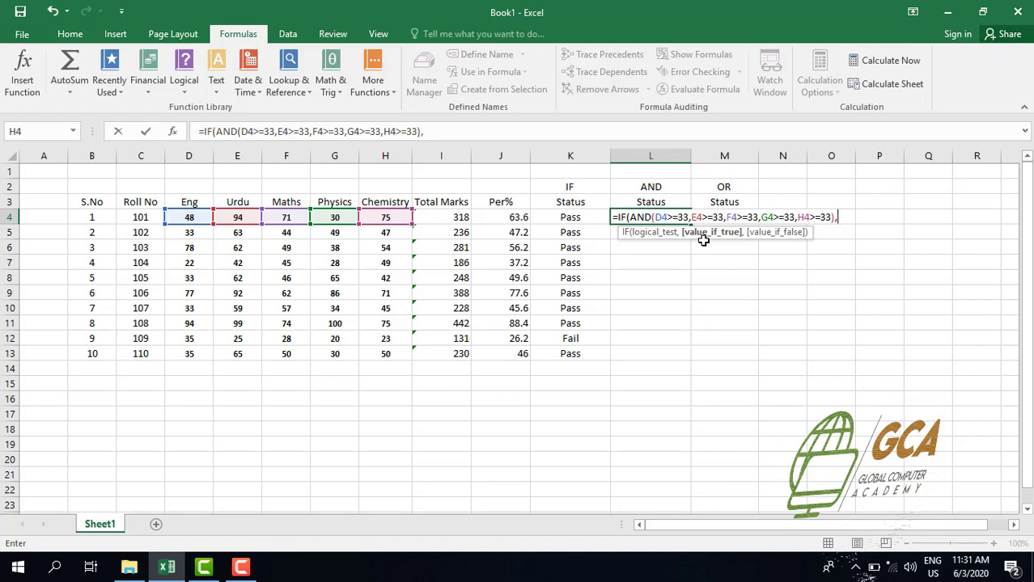
text("Pass",)
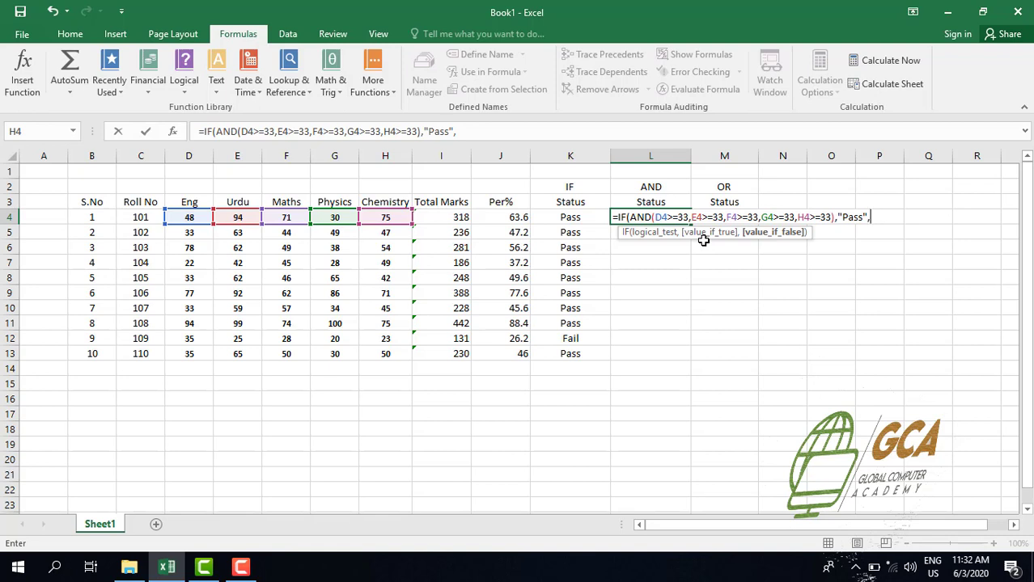
text("Fail")
text())
key(Return)
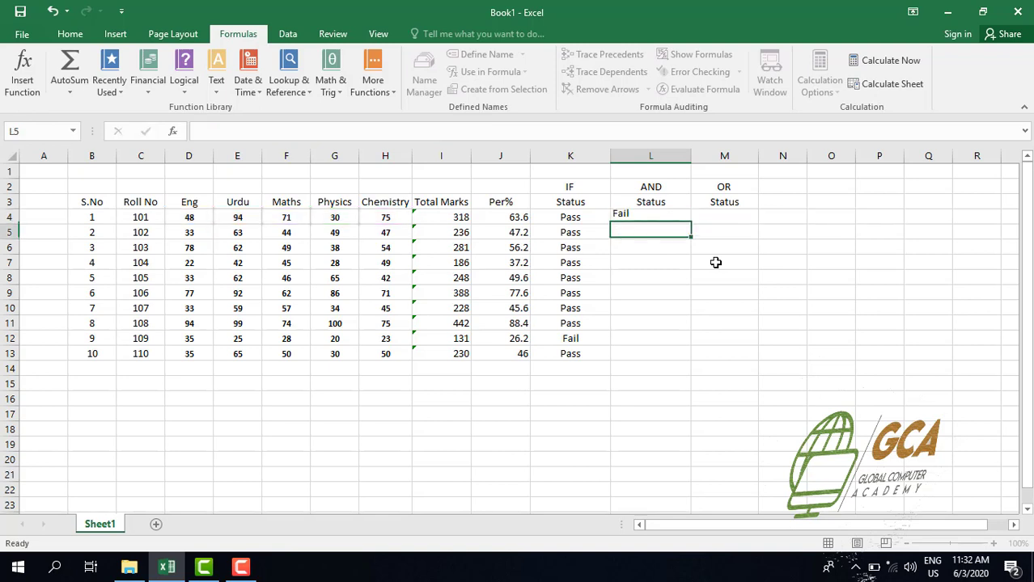
Fill the IF-AND formula from L4 down the AND Status column to L13
click(660, 216)
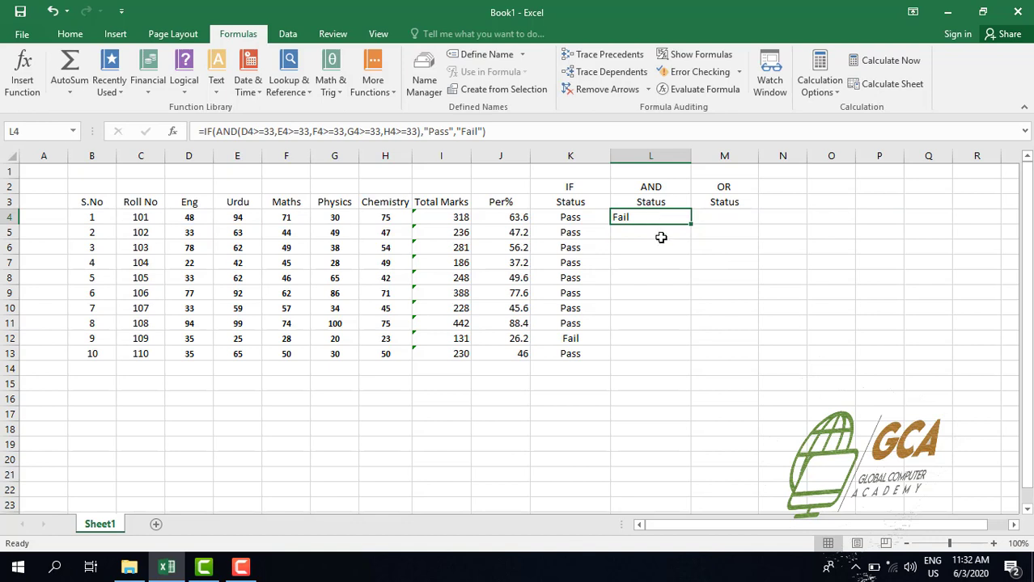
click(337, 218)
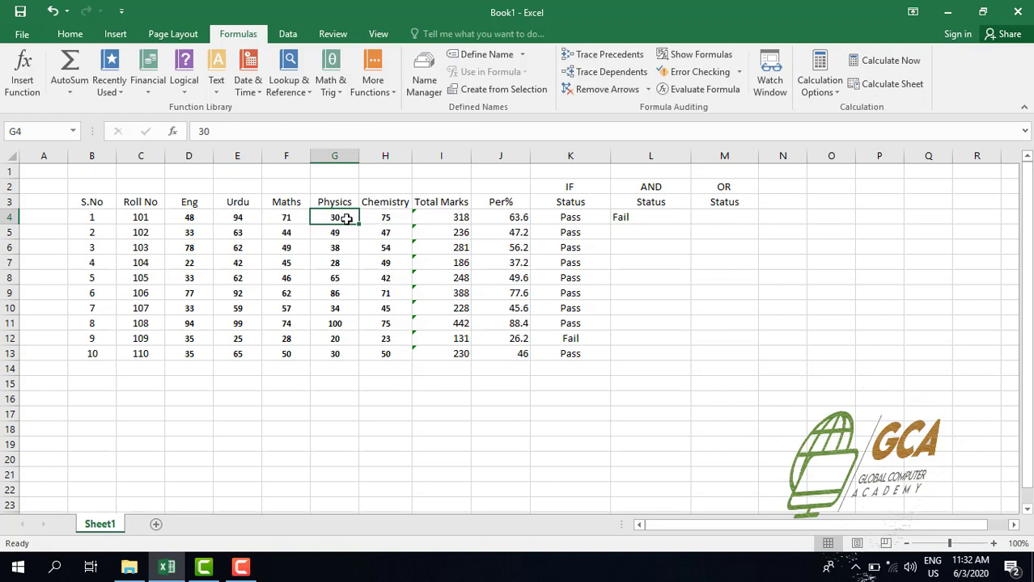
click(647, 216)
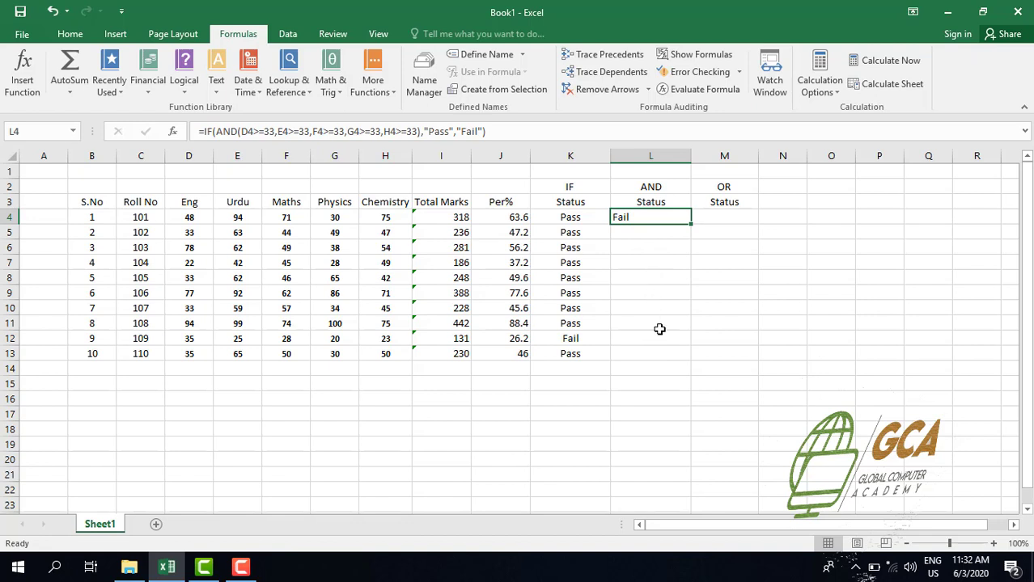
double_click(689, 225)
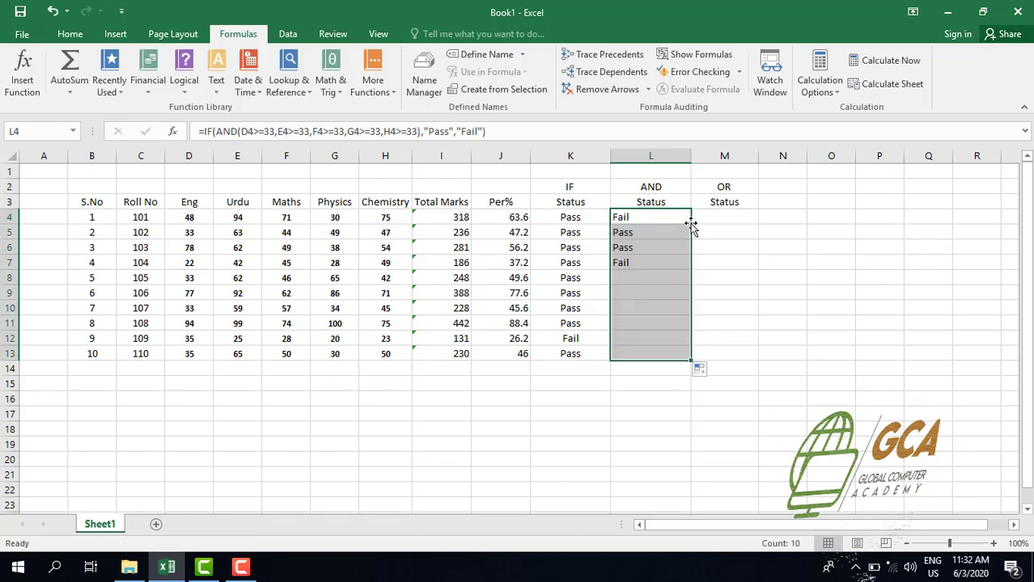
click(663, 379)
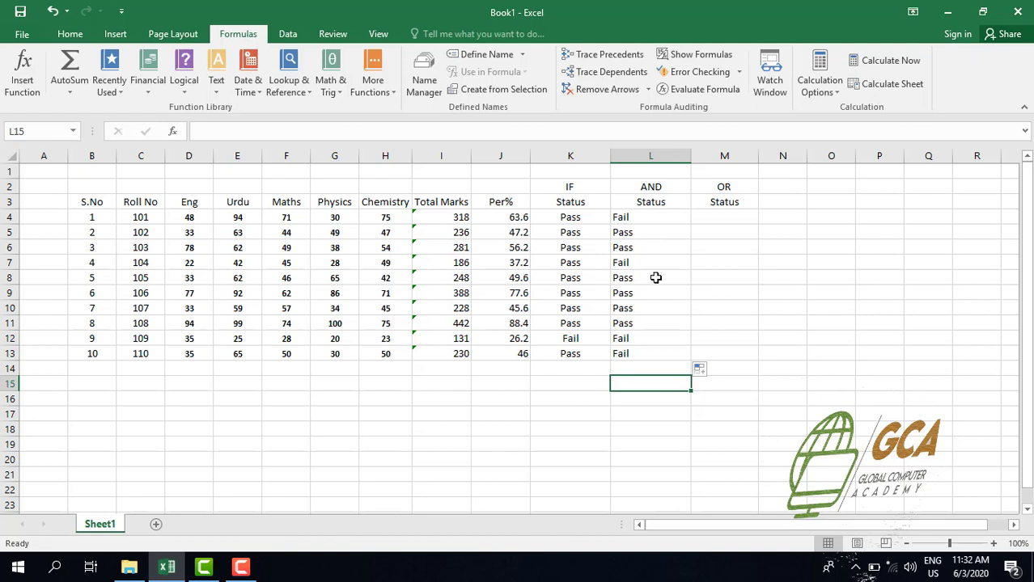
Examine the AND Status formulas in column L against the subject marks, especially the fourth student's Eng and Physics marks in row 7
click(639, 217)
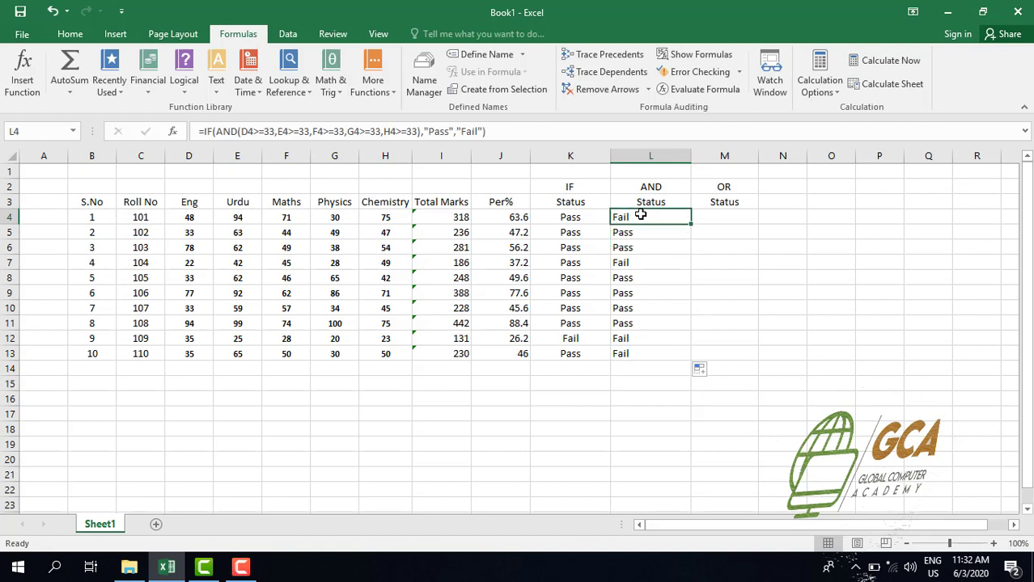
click(664, 282)
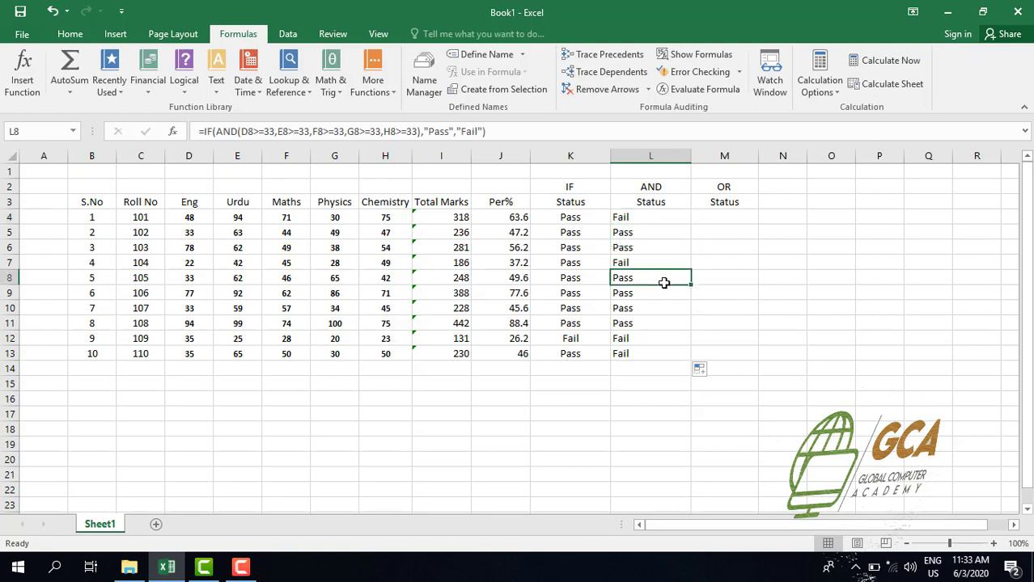
click(641, 232)
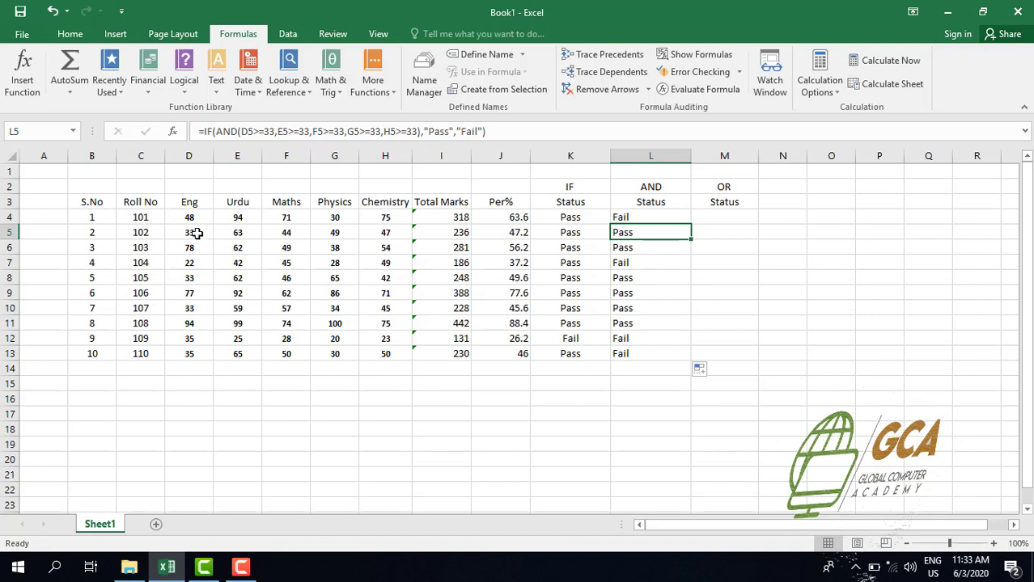
click(620, 266)
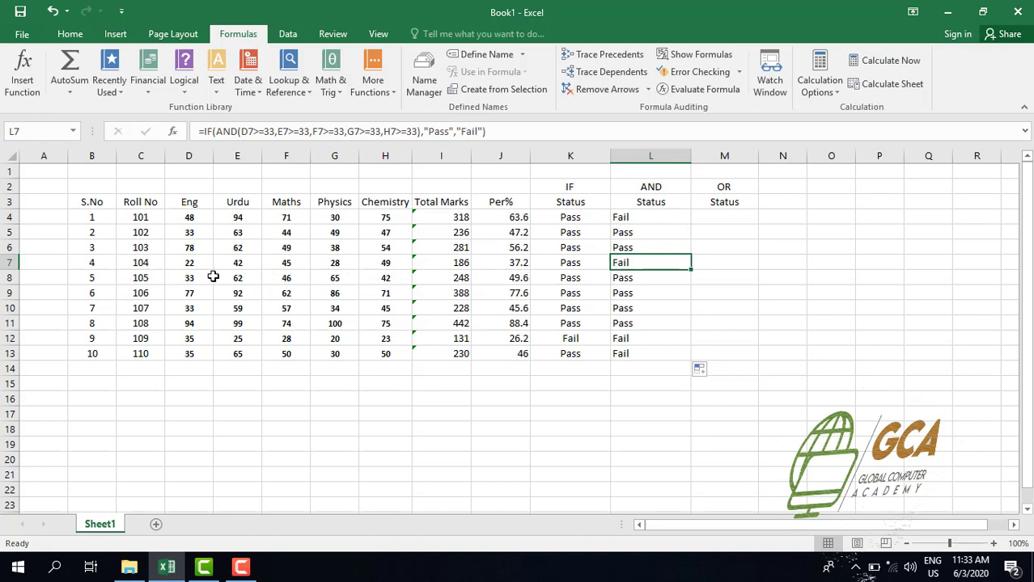
click(190, 267)
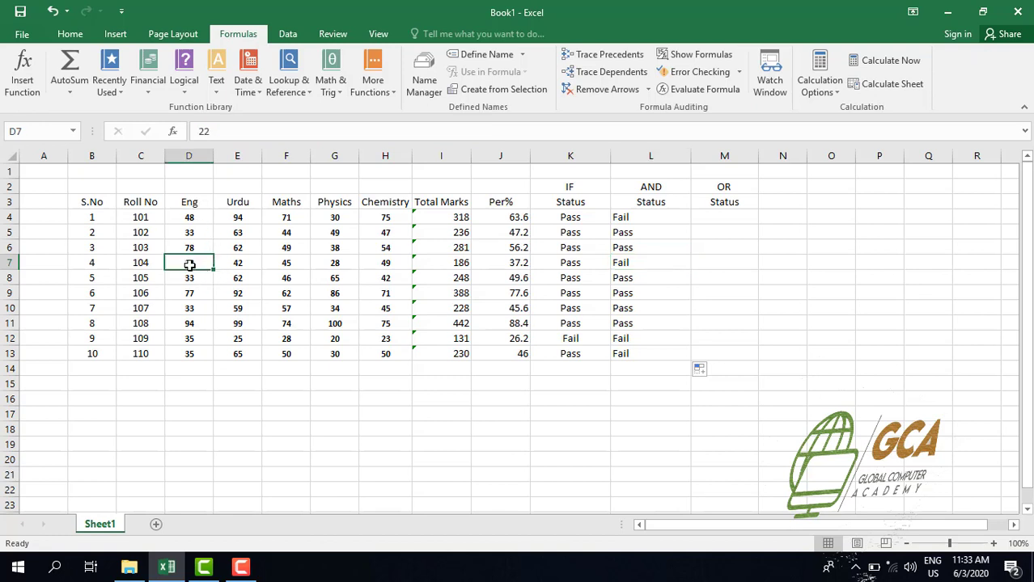
click(338, 263)
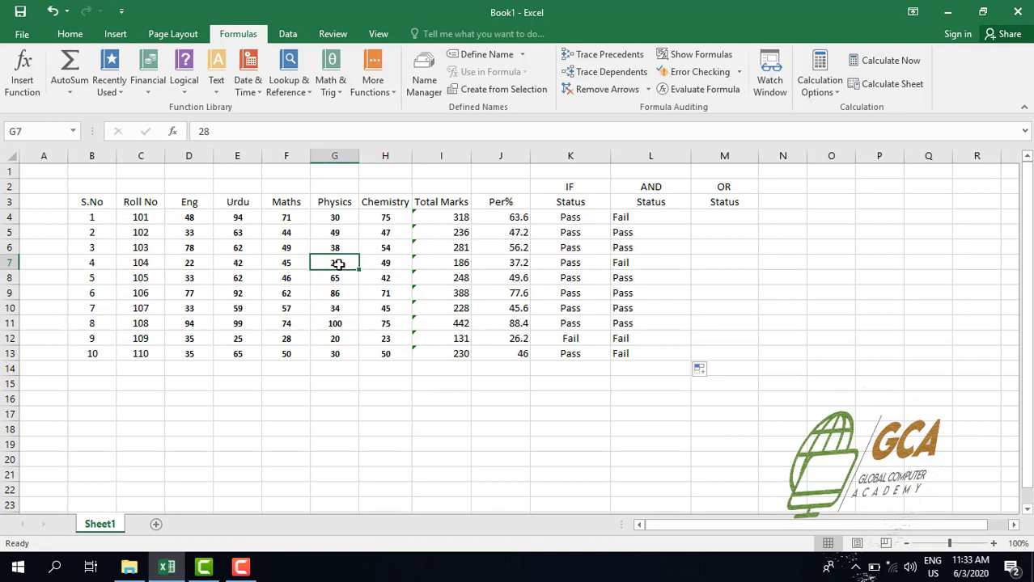
click(663, 264)
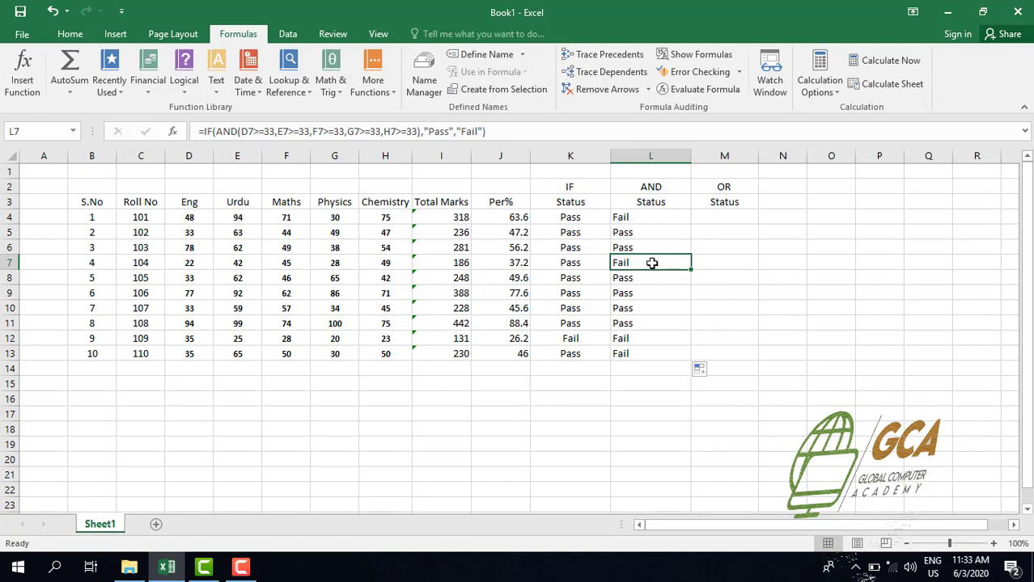
click(665, 188)
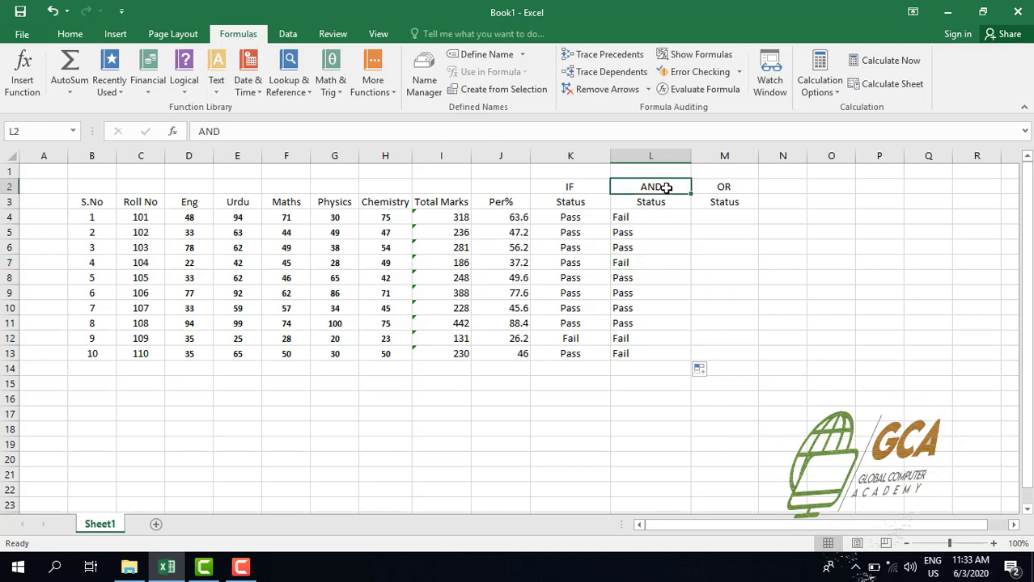
click(663, 352)
Start an IF formula with a nested OR function in cell M4 of the OR Status column
click(717, 217)
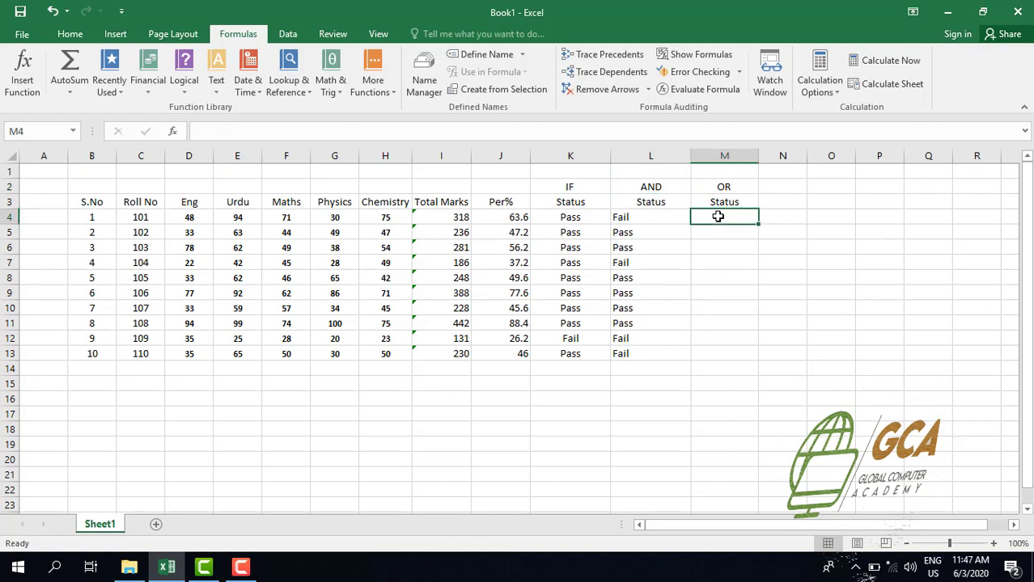
double_click(718, 217)
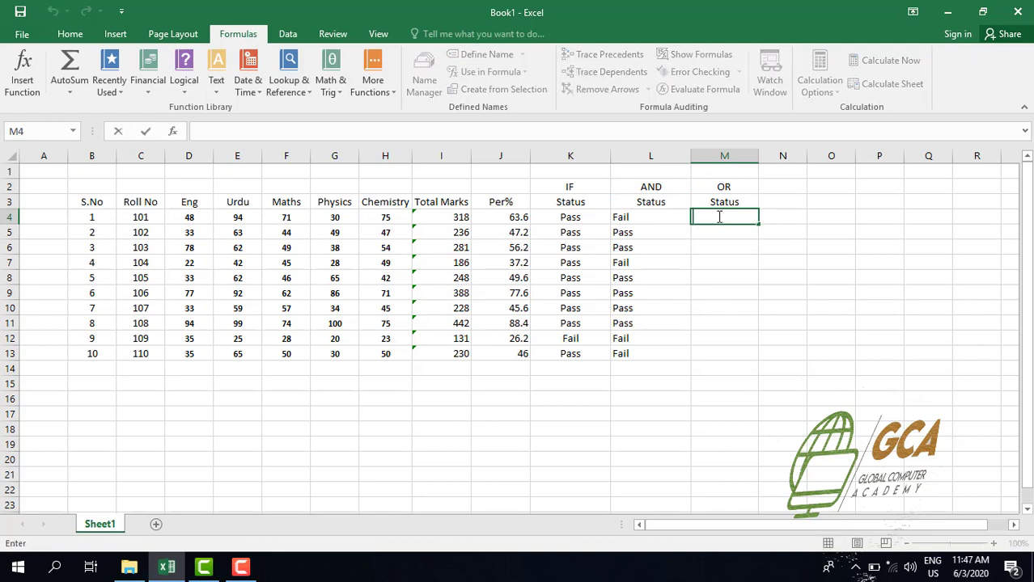
text(=if)
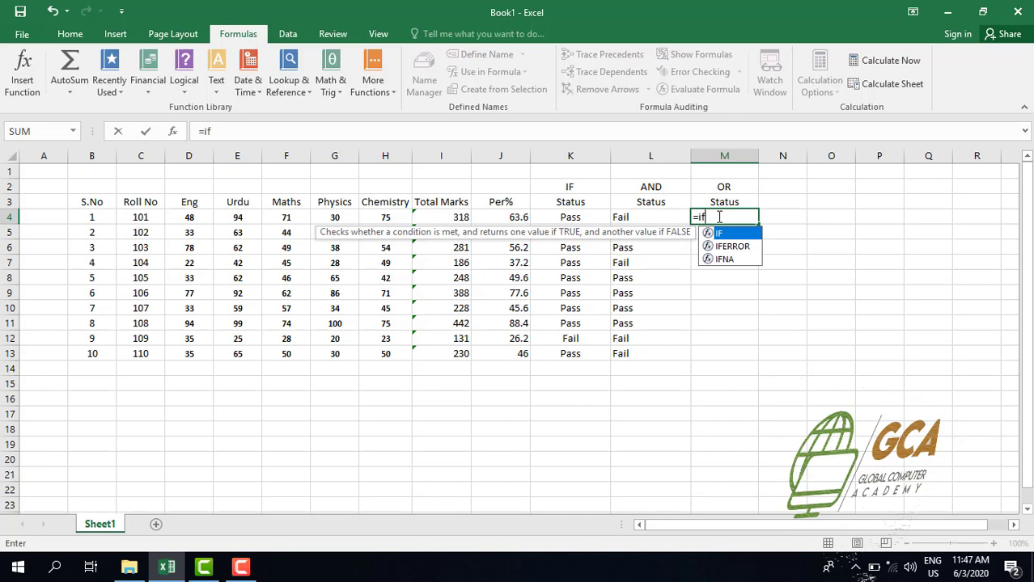
double_click(734, 234)
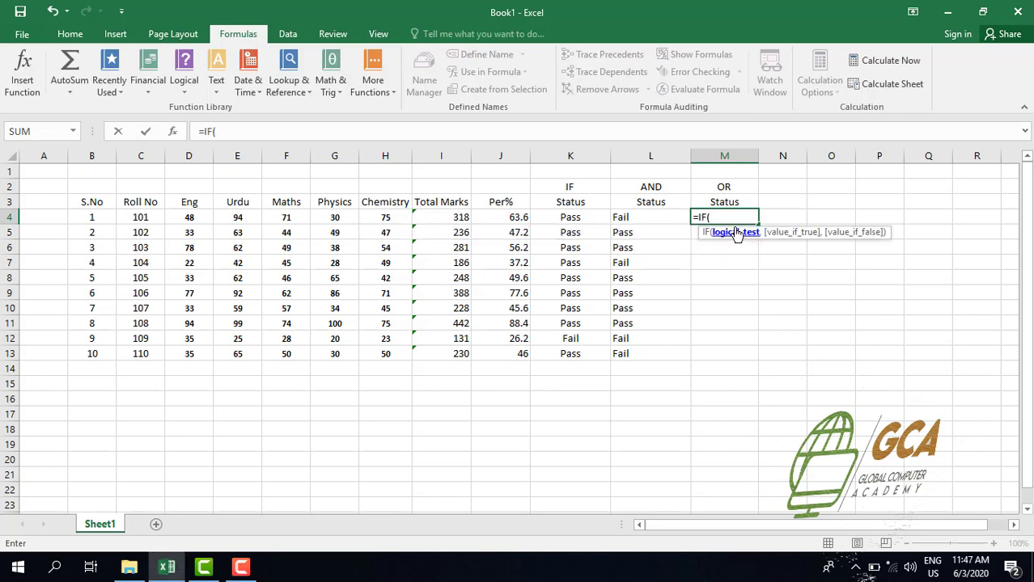
text(OR)
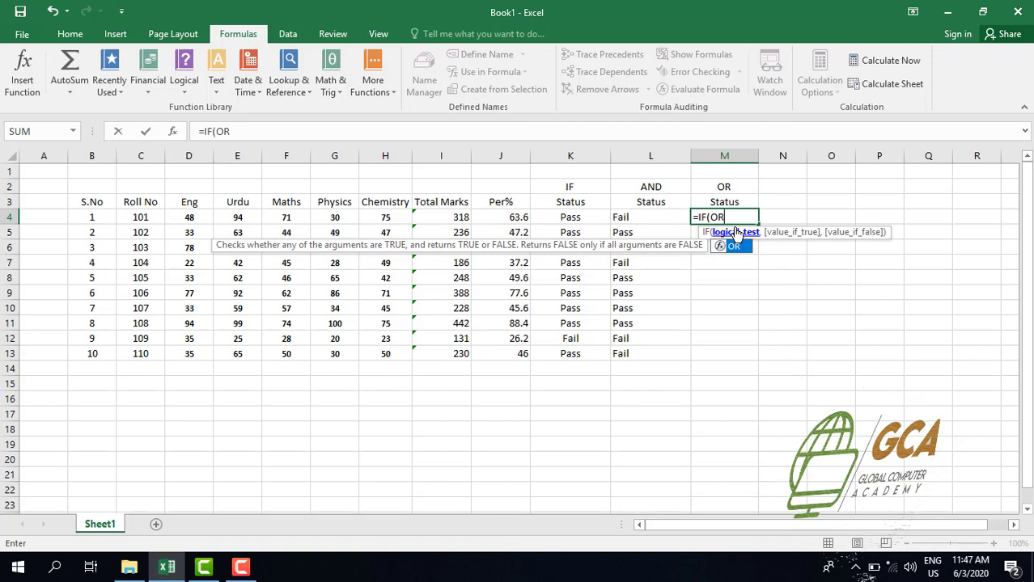
double_click(744, 247)
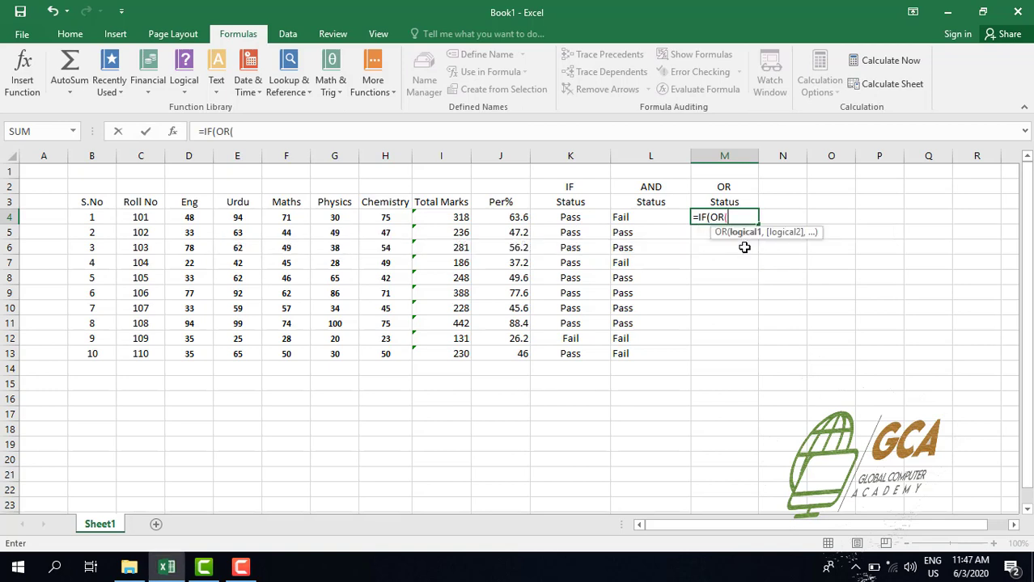
Enter the Maths, Physics and Chemistry conditions F4<=32.9, G4<=32.9 and H4<=32.9 in M4's OR function and close it
click(283, 217)
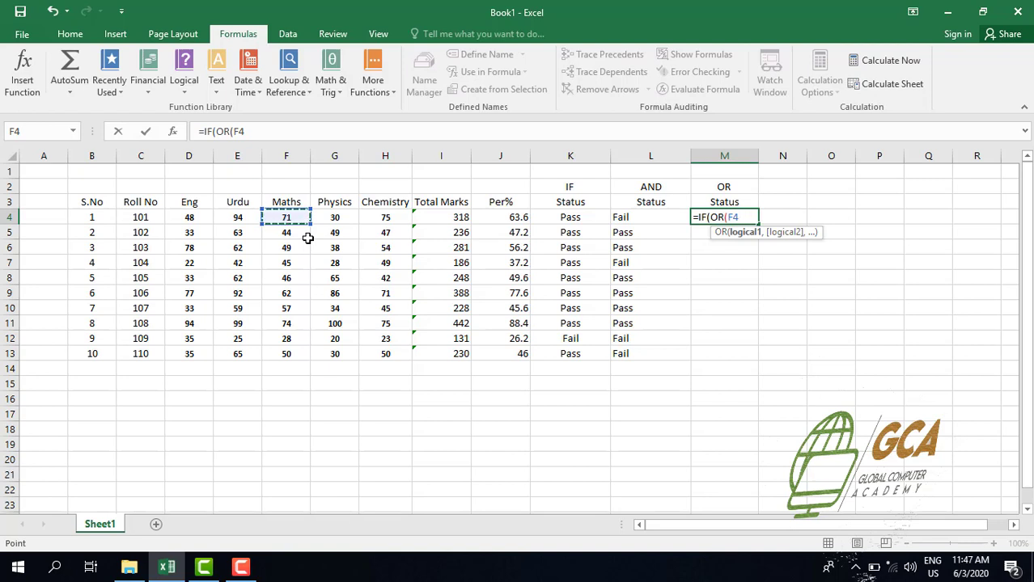
text(<=)
text(32.9,)
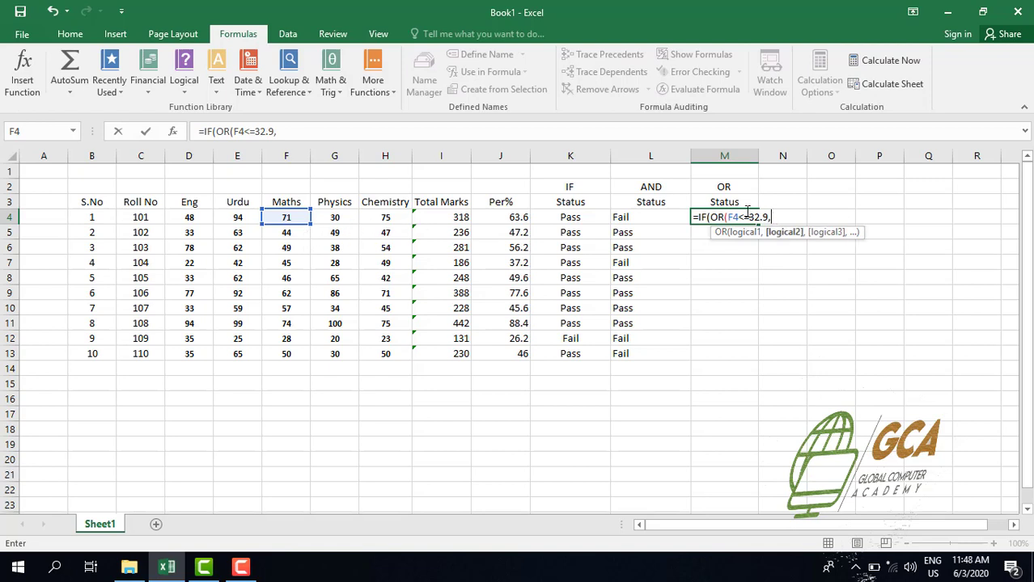
click(334, 216)
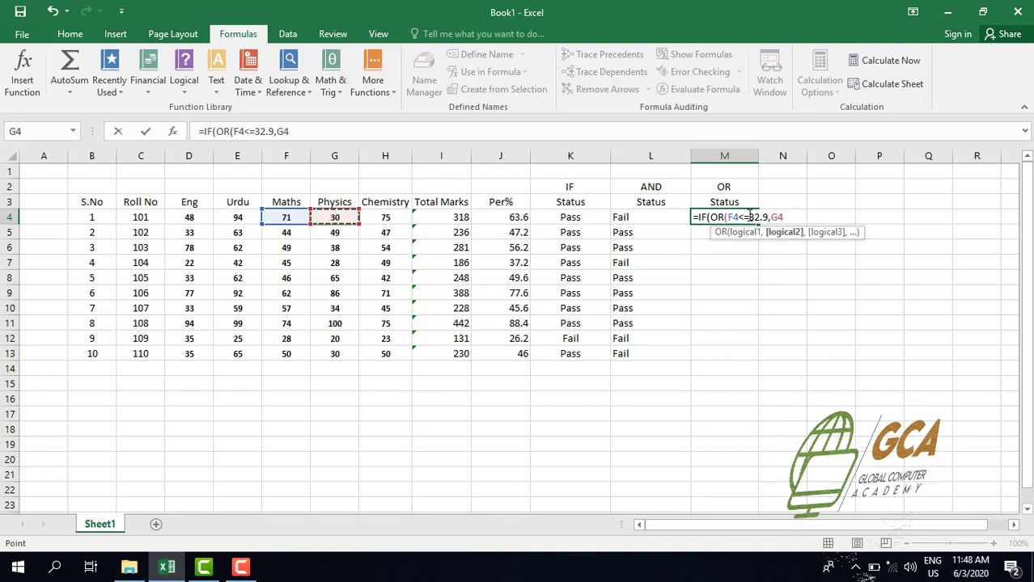
text(<=32.9)
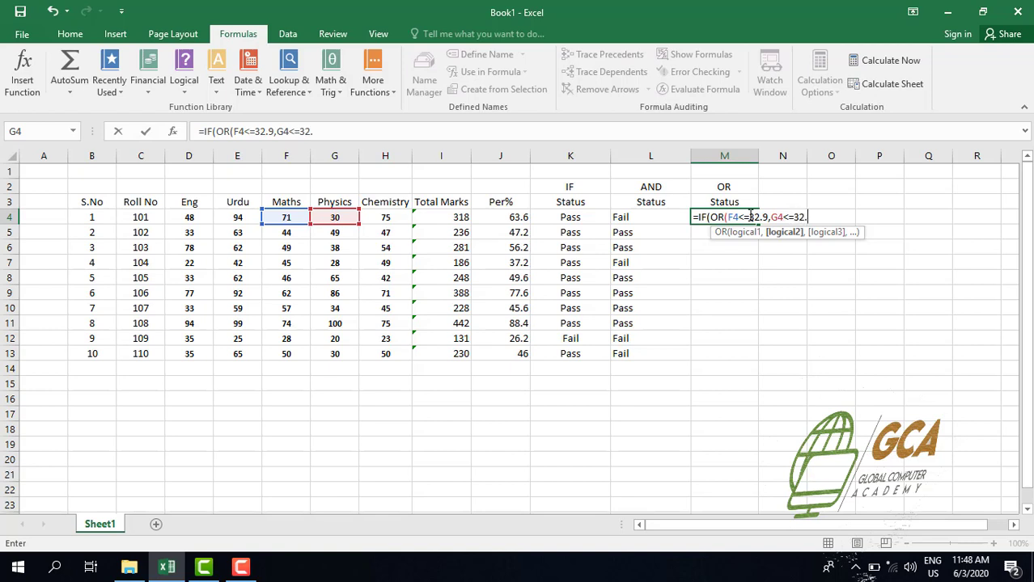
text(,)
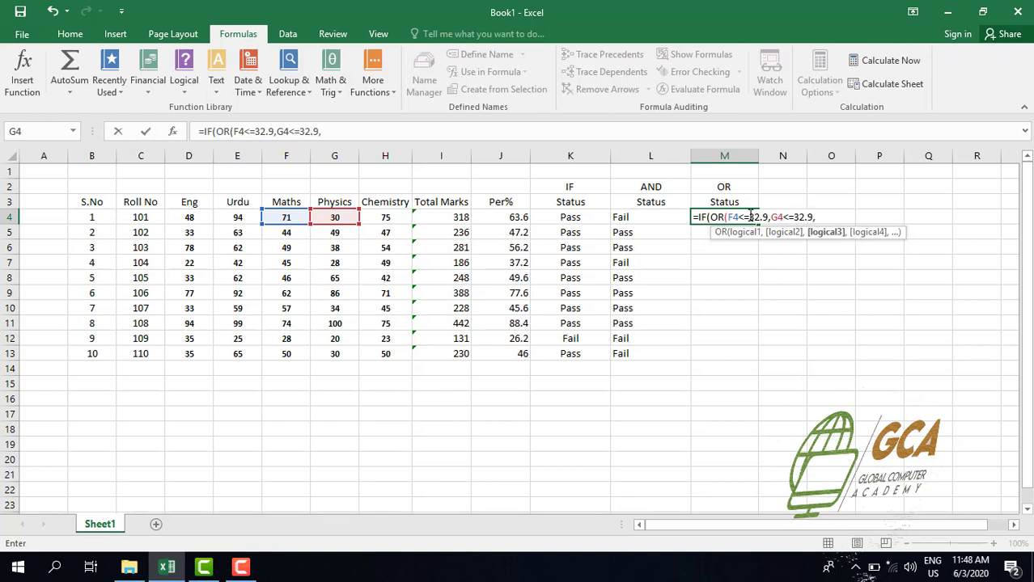
click(389, 217)
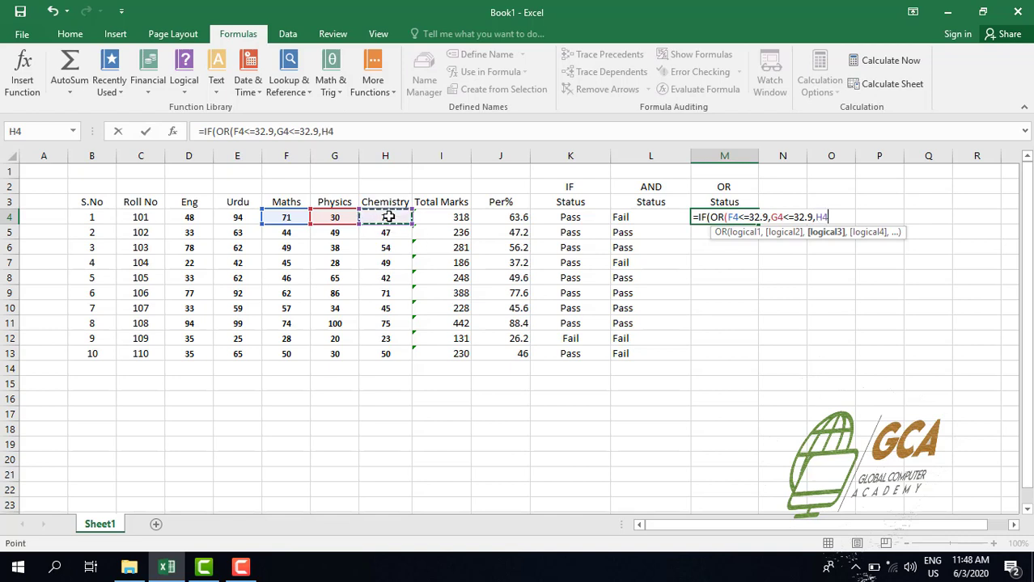
text(<=)
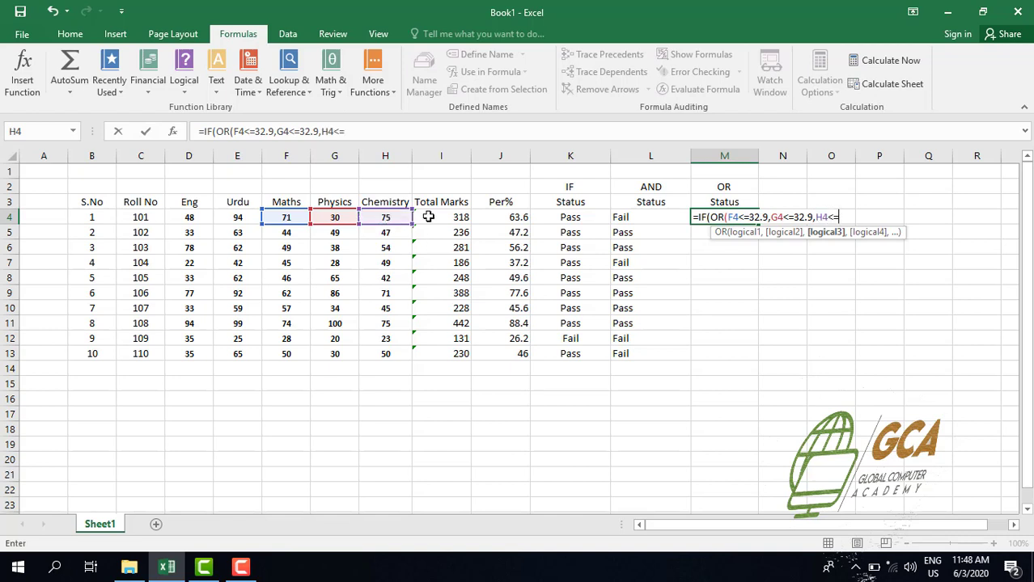
text(32.9),)
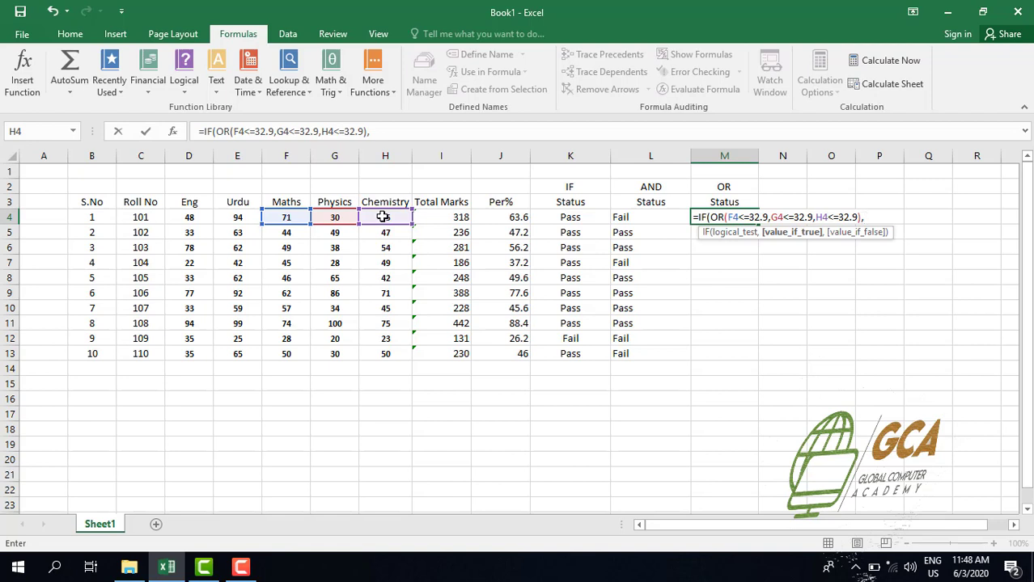
Complete the IF formula in M4 with "Fail" as the true value and "Pass" as the false value
text("Fail",")
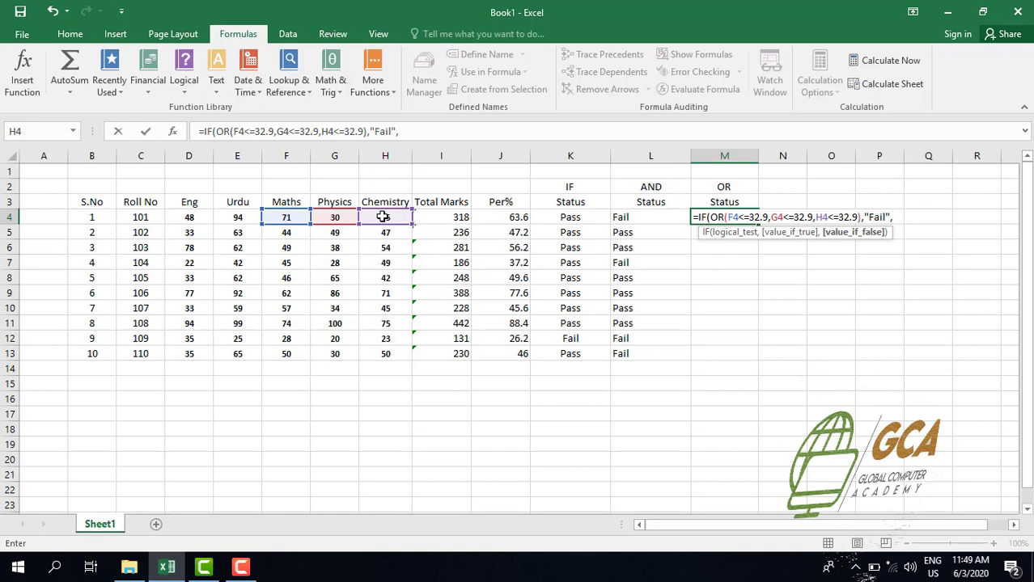
text(LP)
key(BackSpace)
key(BackSpace)
text(Pass")
text())
key(Return)
Check M4 against the first student's Maths and Physics marks and fill its IF-OR formula down to M13
click(707, 218)
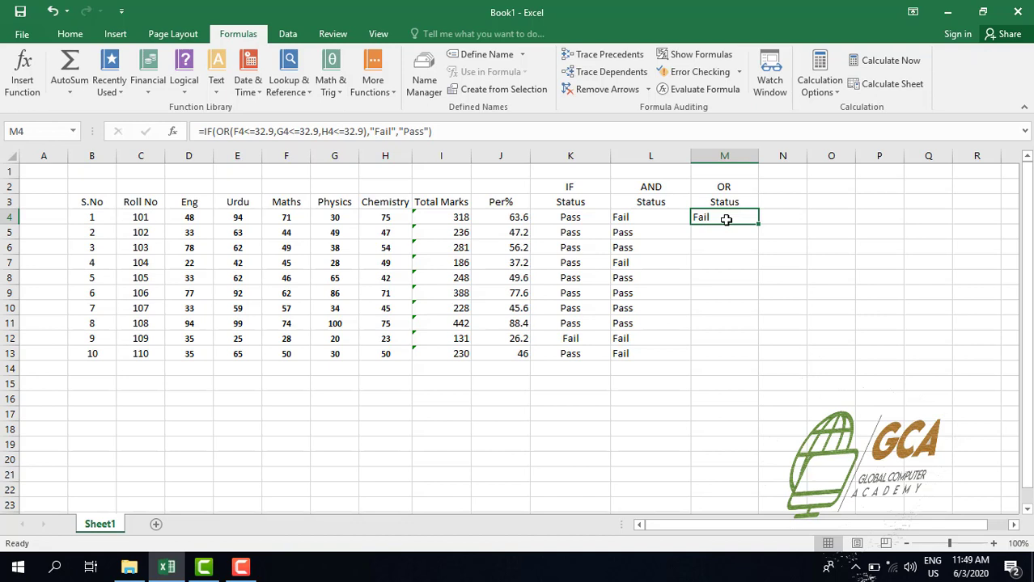
click(289, 217)
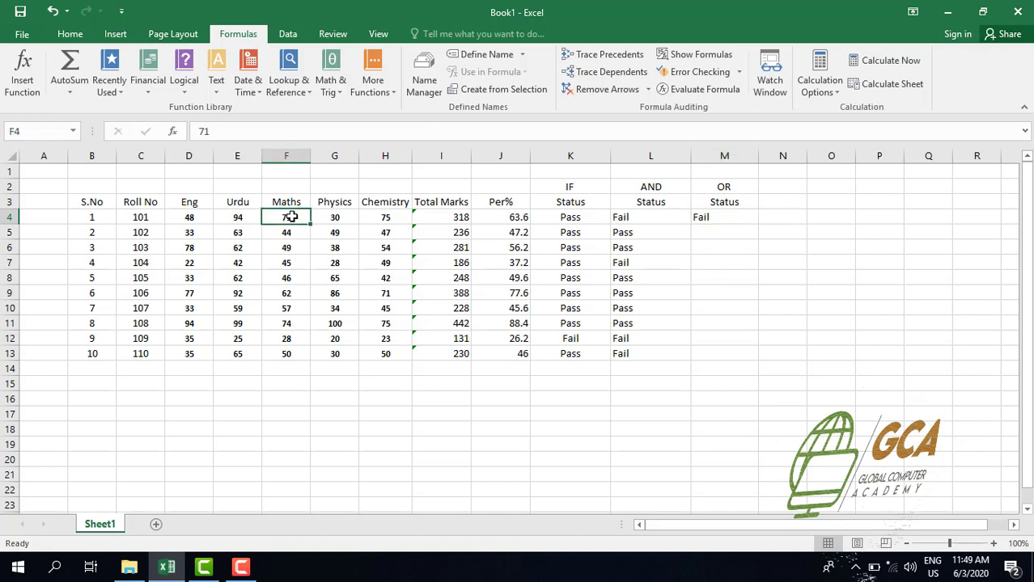
click(335, 216)
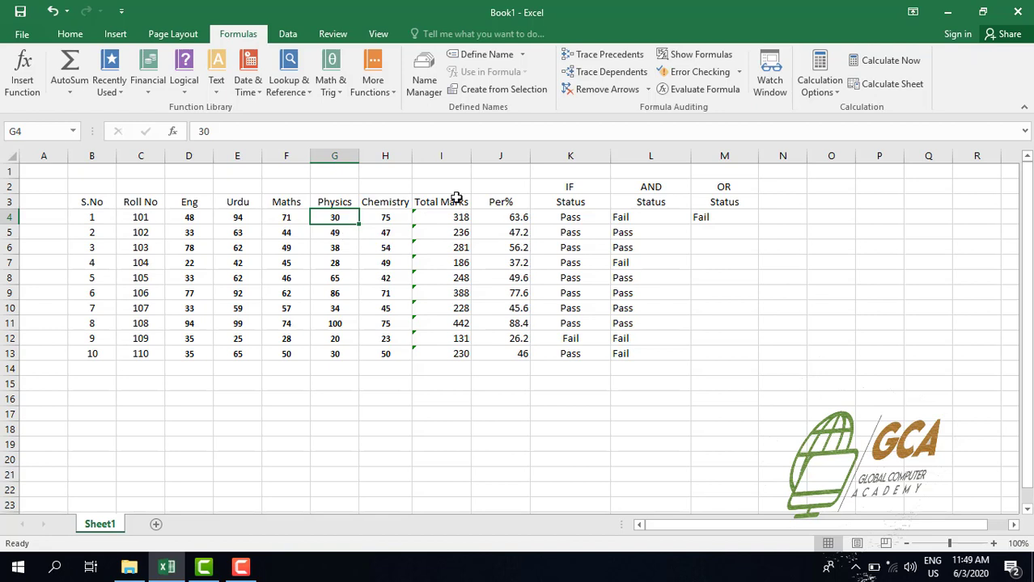
click(729, 222)
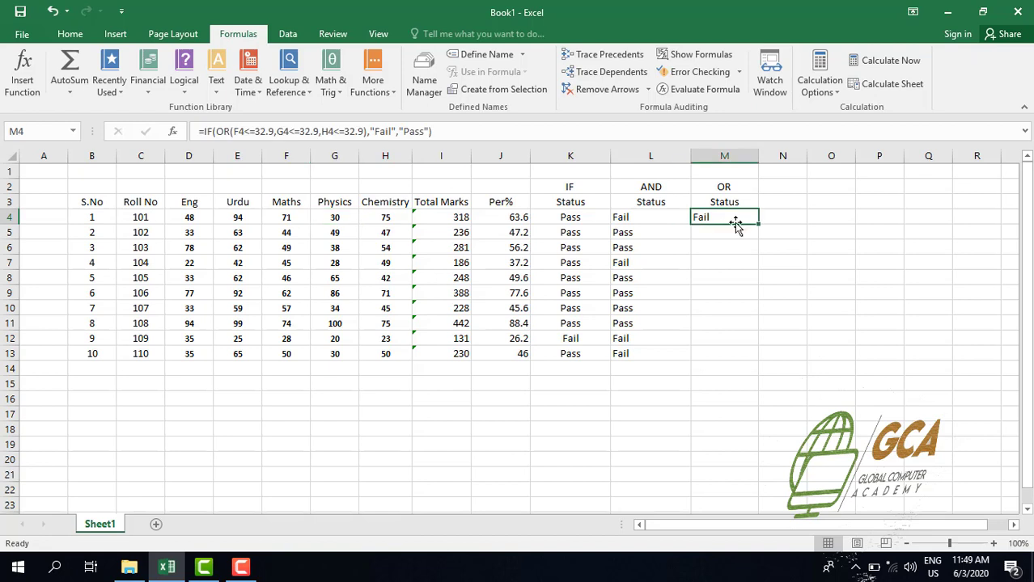
double_click(756, 224)
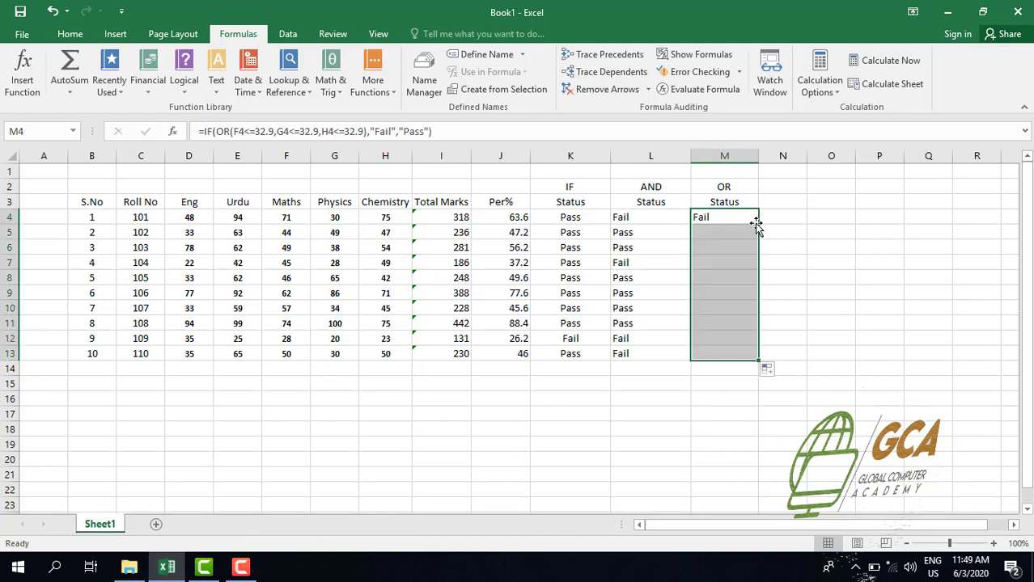
click(736, 384)
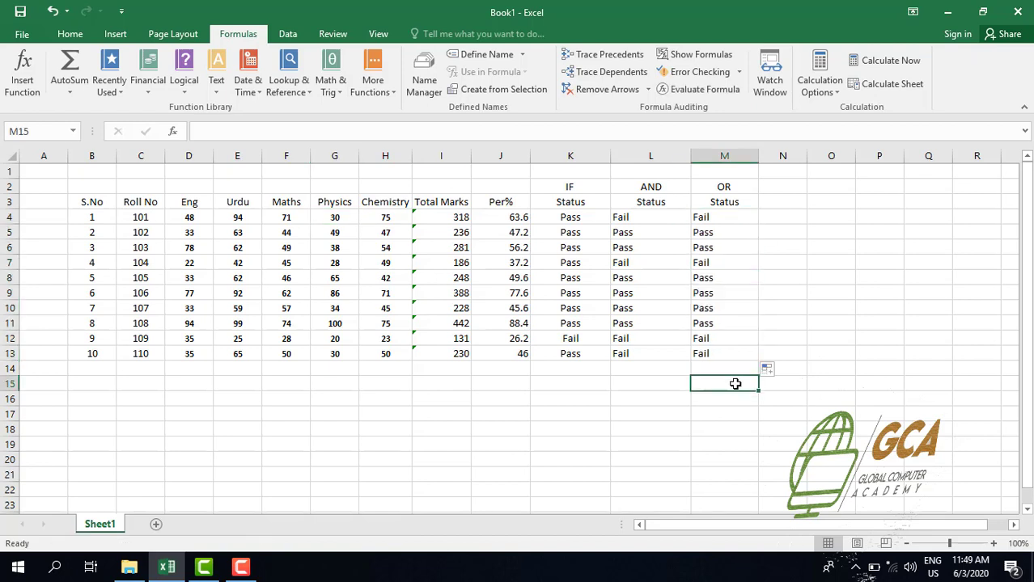
Examine the OR Status formulas in column M against the subject marks, especially the Physics marks in rows 7 and 13
key(Up)
key(Up)
click(716, 234)
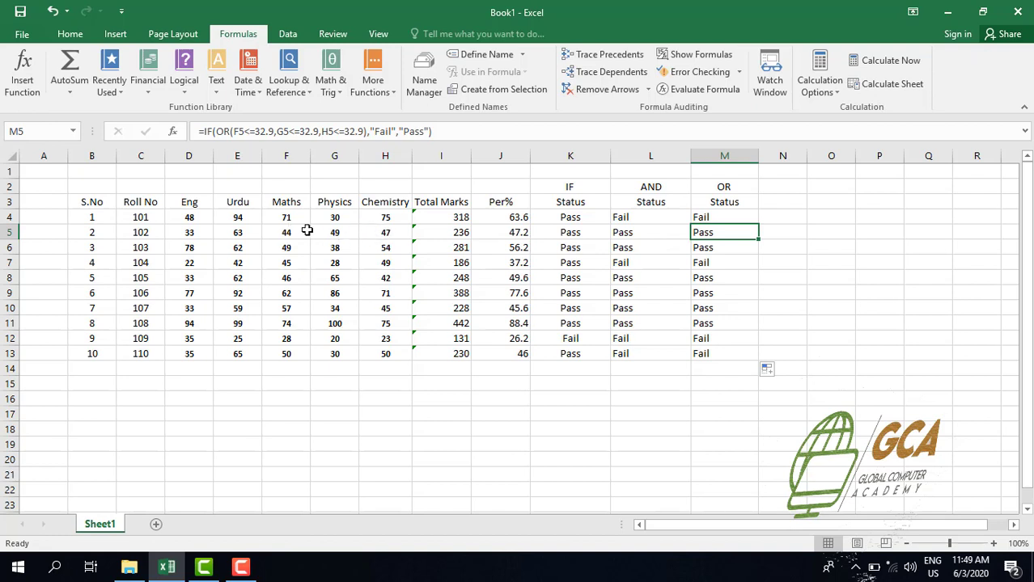
click(718, 262)
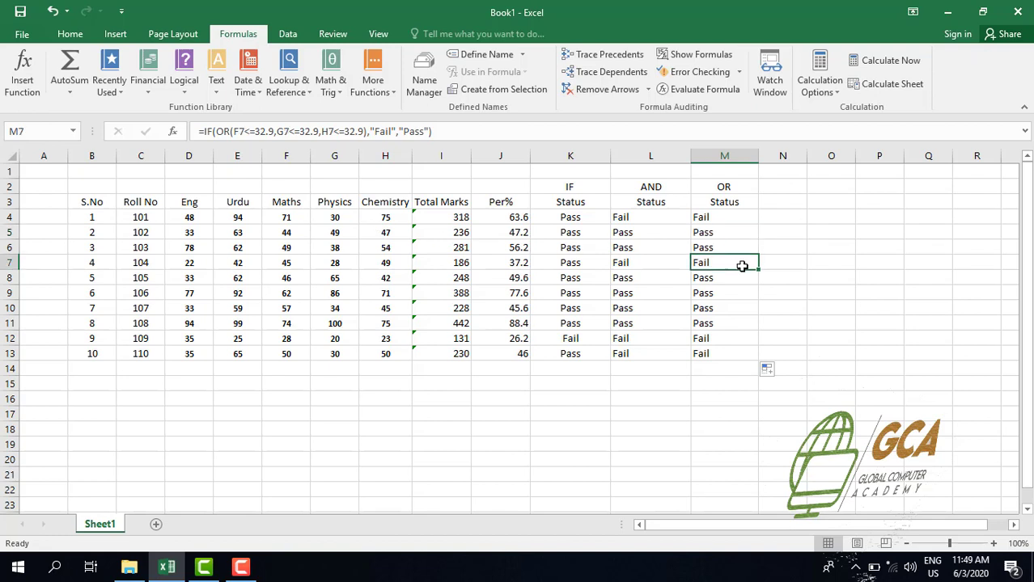
click(334, 265)
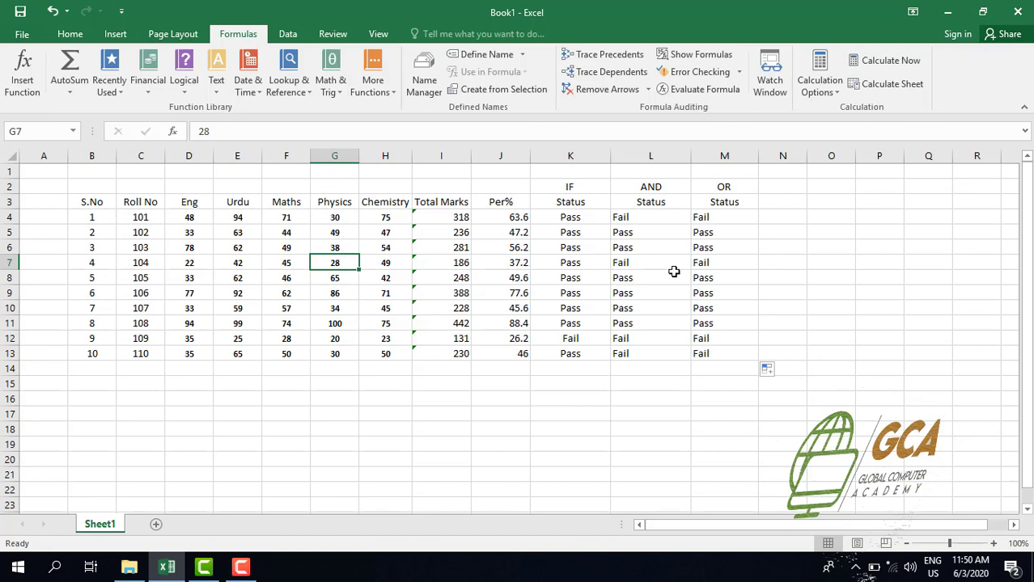
click(718, 263)
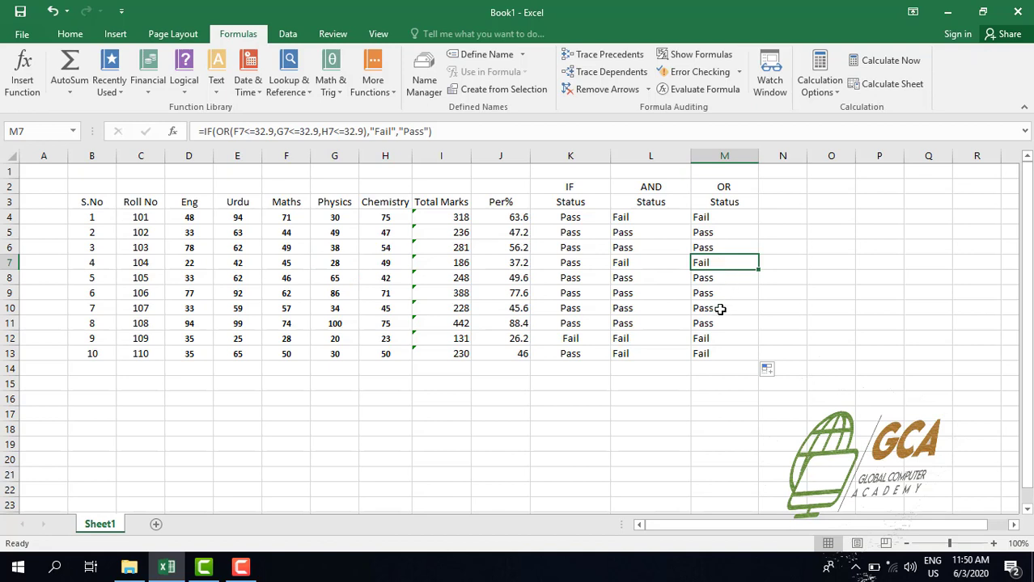
click(714, 340)
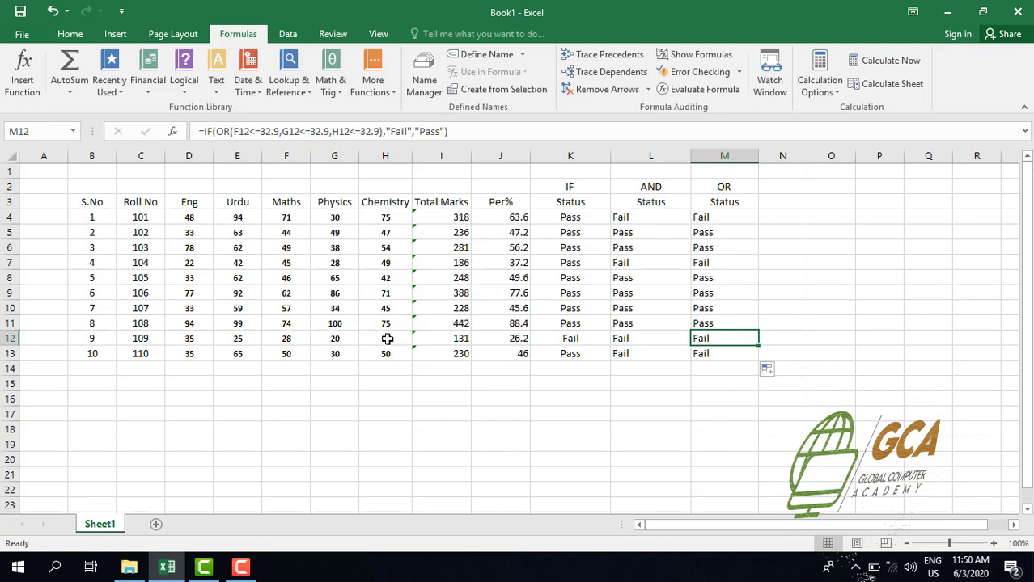
click(727, 355)
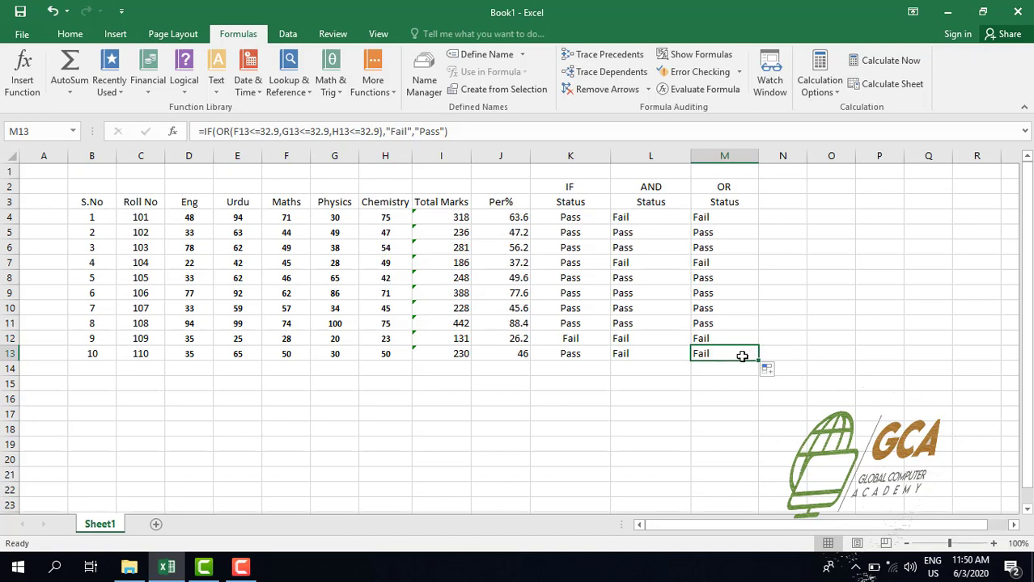
click(329, 357)
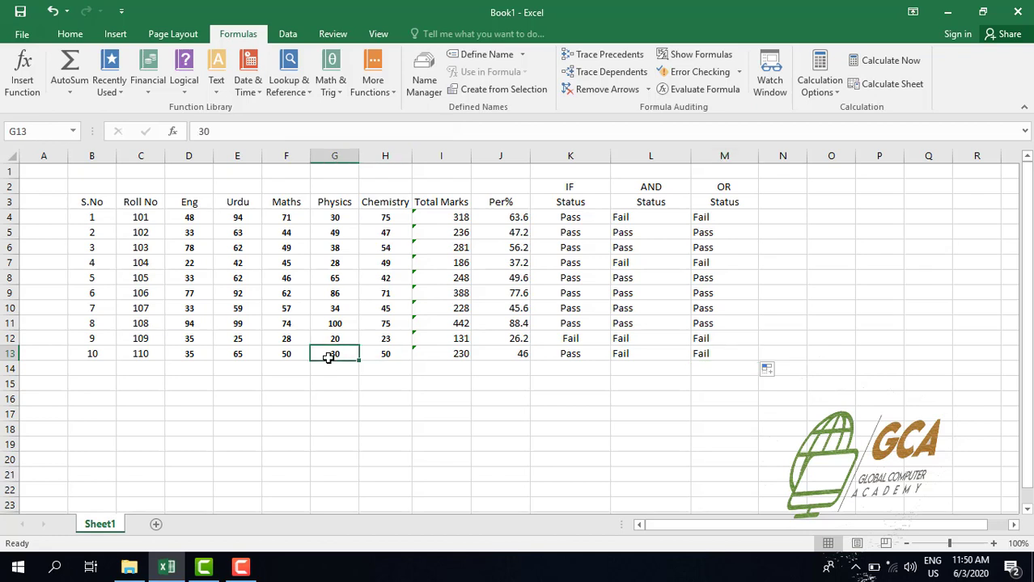